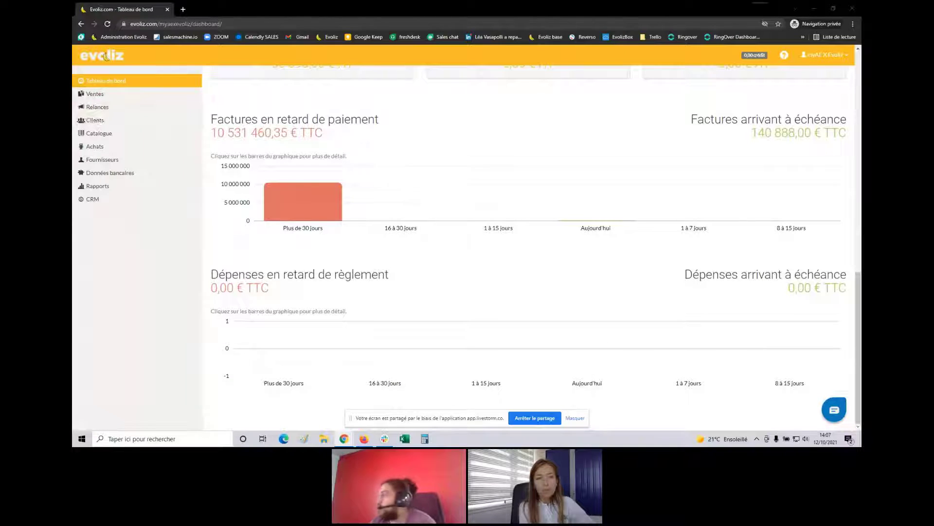
Reload the dashboard and open the Clients list from the sidebar
click(105, 57)
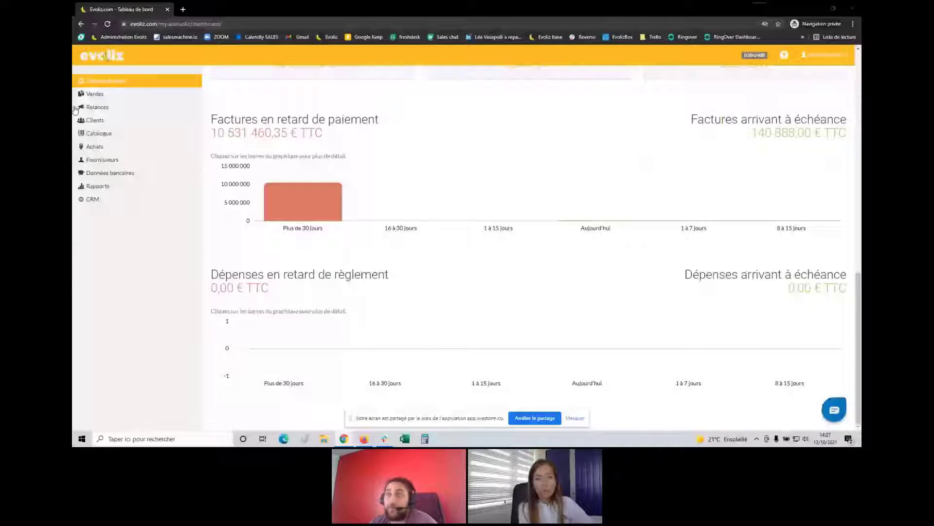
click(95, 120)
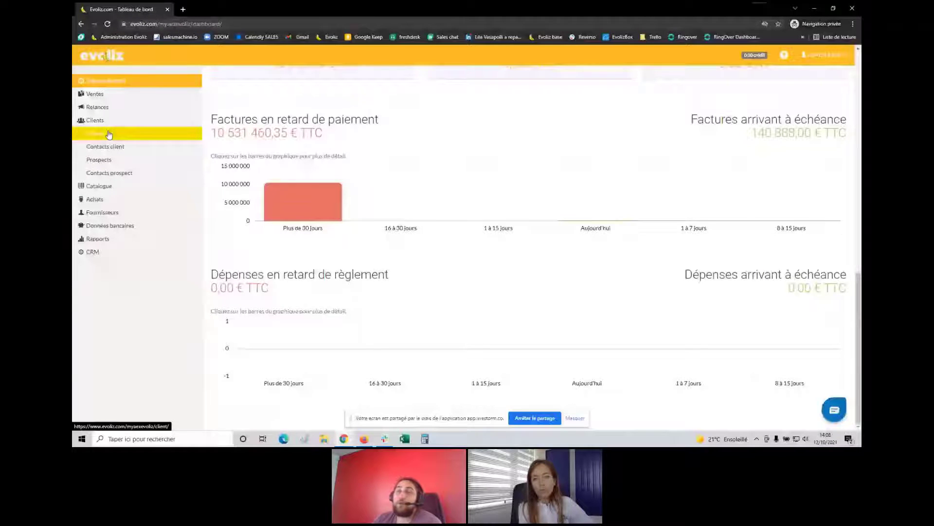
click(109, 135)
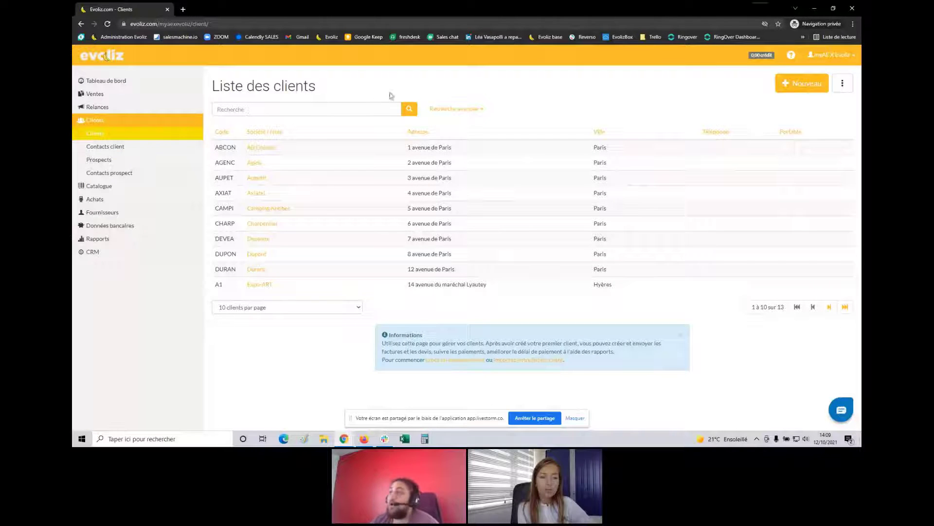
Toggle Recherche avancée on and off, then open Personnaliser la liste for the client columns
click(472, 111)
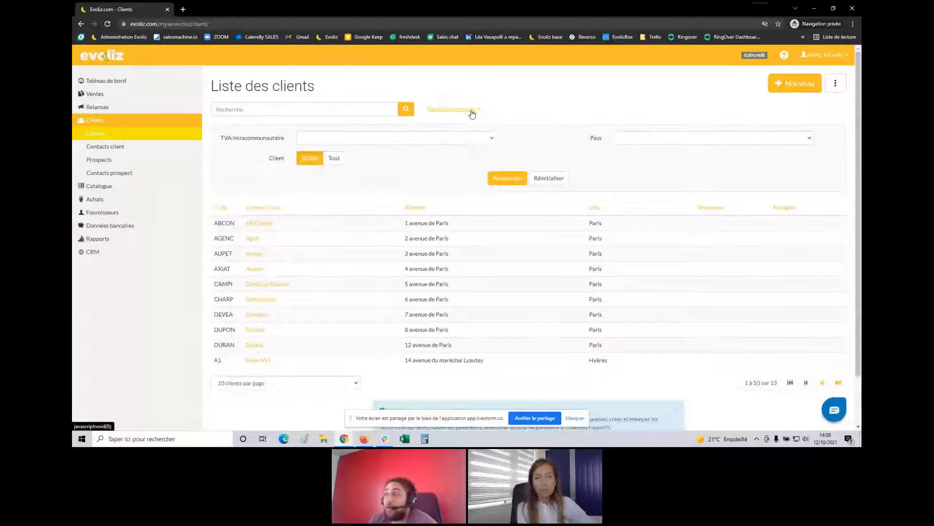
click(472, 112)
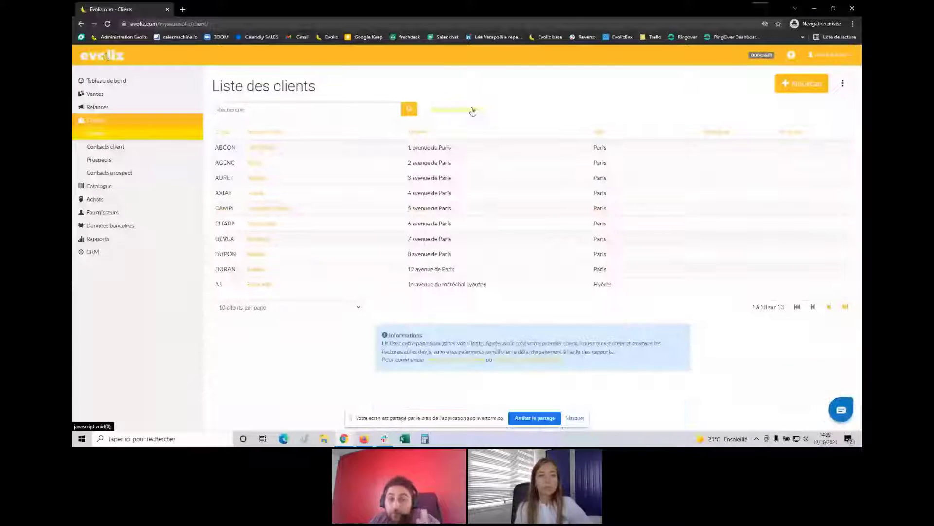
click(851, 86)
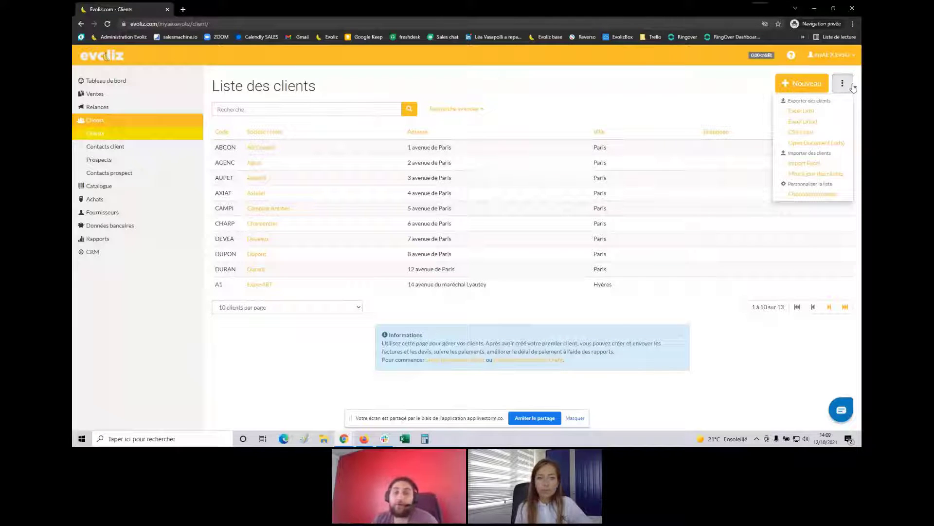
click(818, 194)
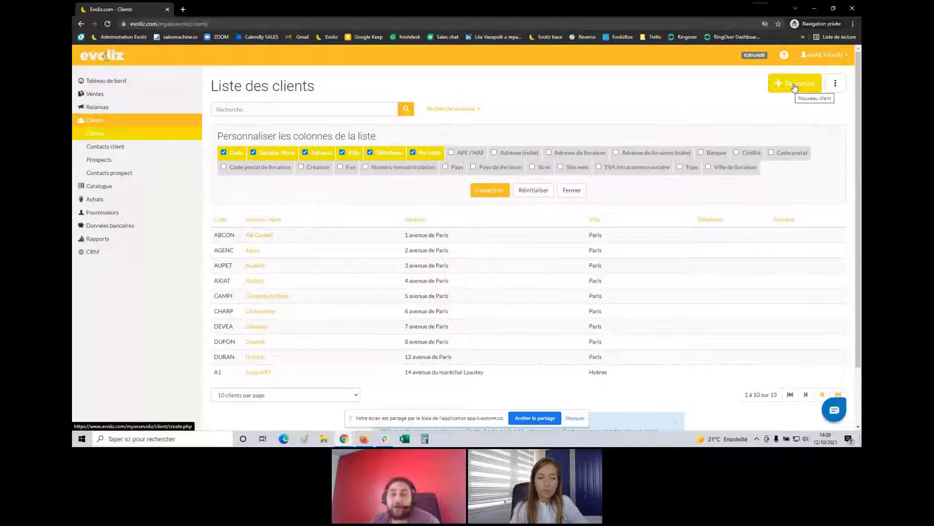
Start a new client with code C1 and focus the Société / Nom field
click(794, 87)
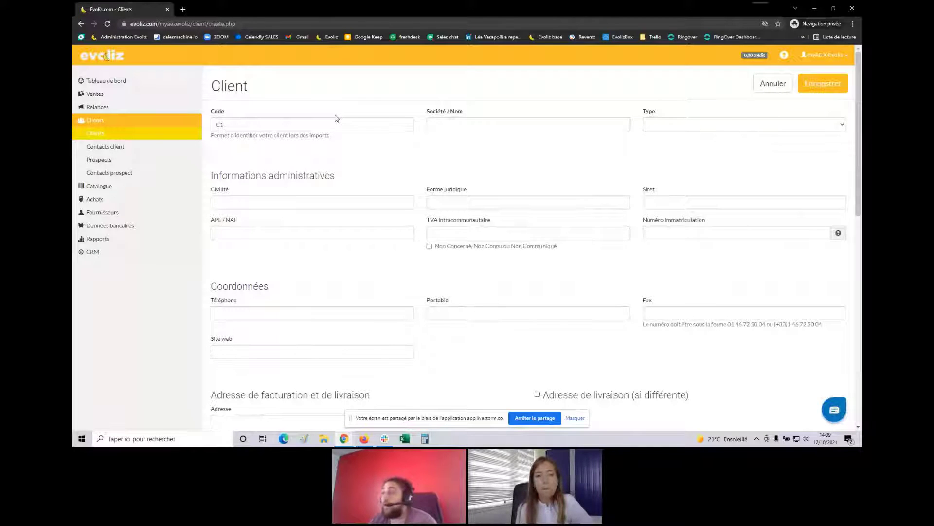
click(438, 114)
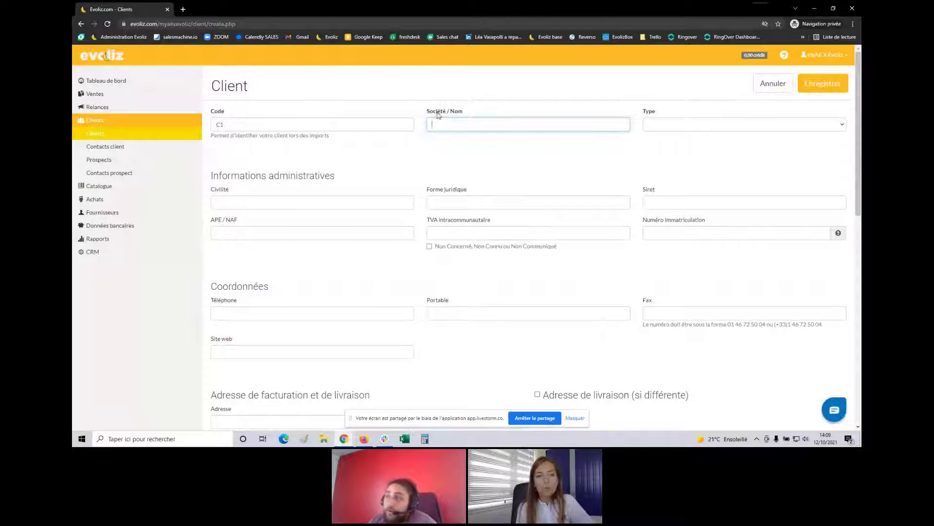
drag(465, 112, 425, 115)
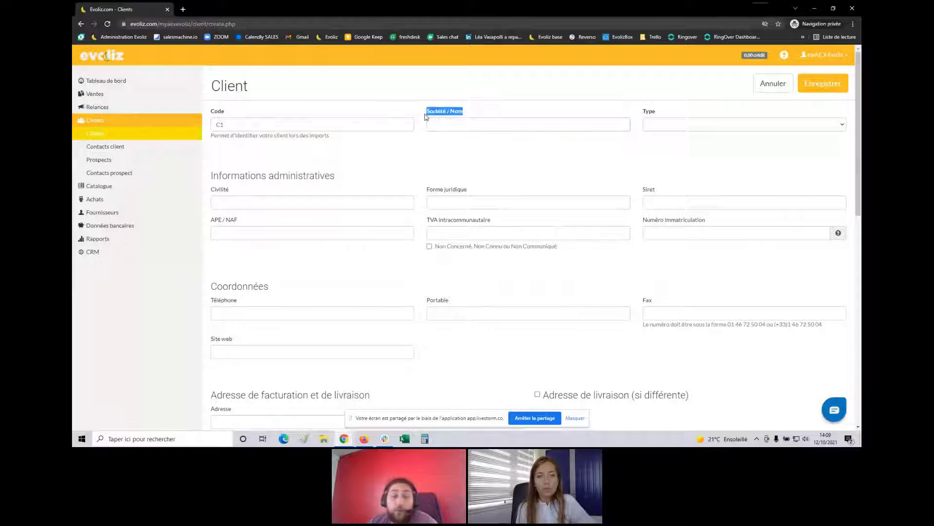
click(408, 117)
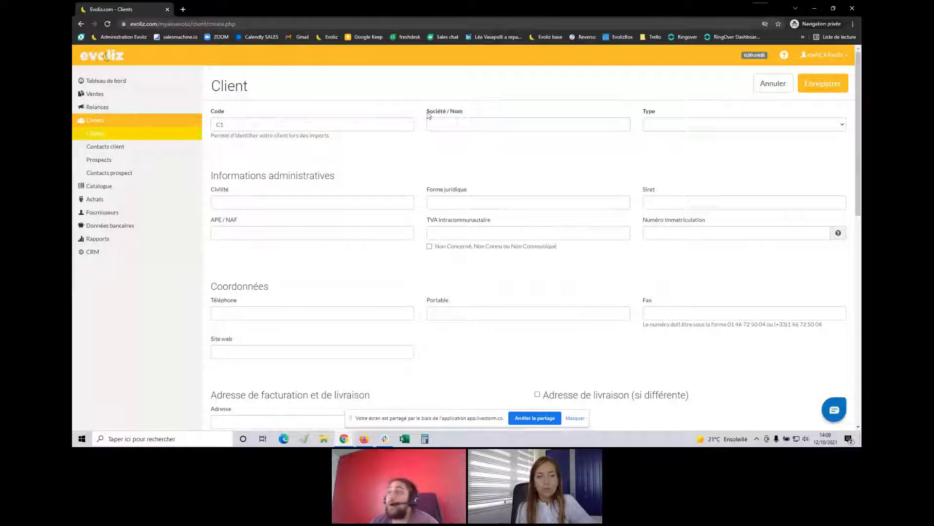
Look through the client Type choices, leaving the type empty
click(652, 130)
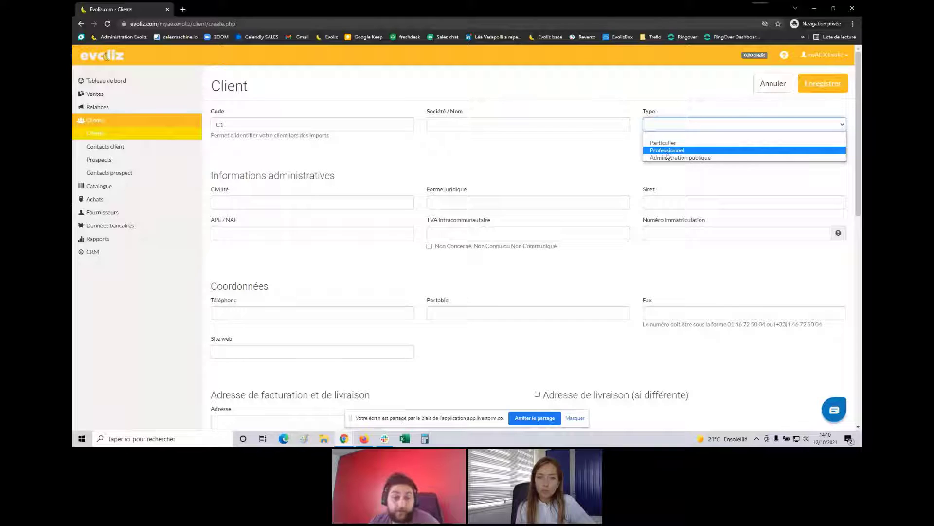
click(549, 124)
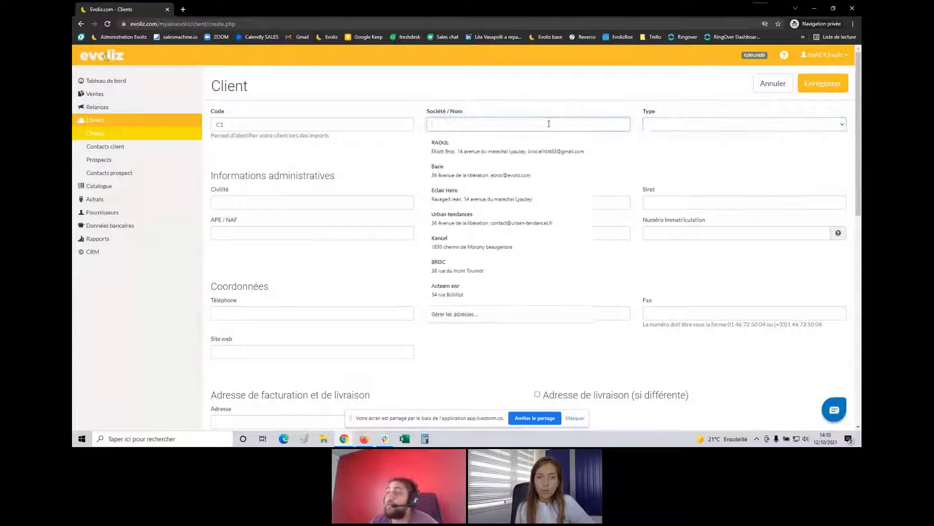
click(691, 131)
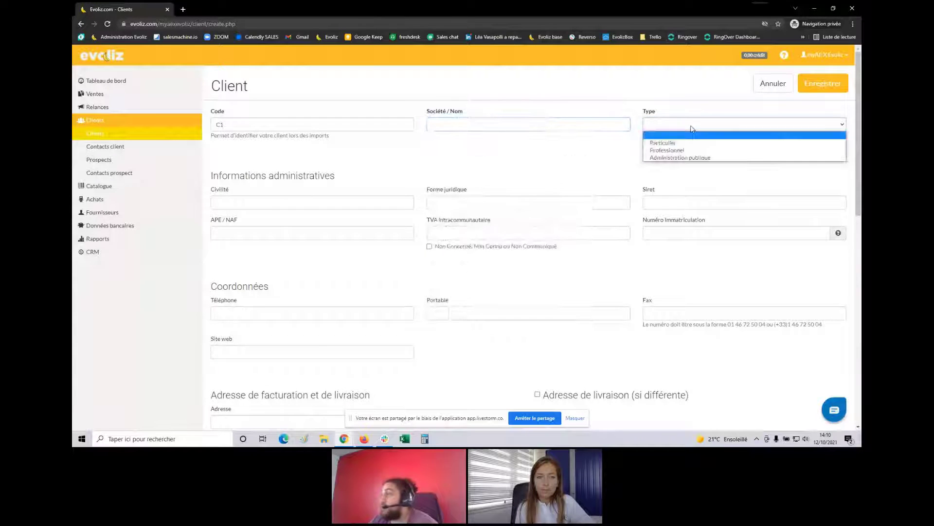
click(713, 134)
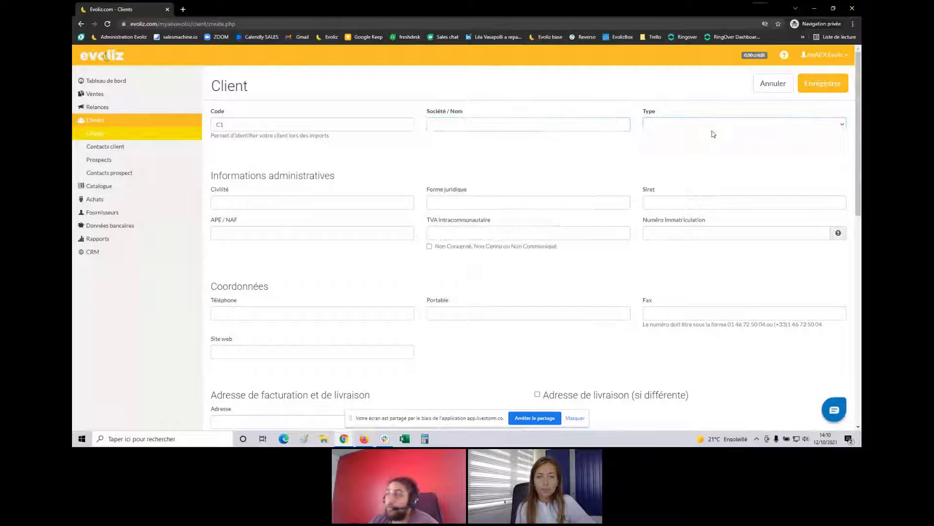
Enable Conditions de règlement (si particulières) on the new client form
scroll(378, 153, down, 1)
scroll(298, 130, down, 1)
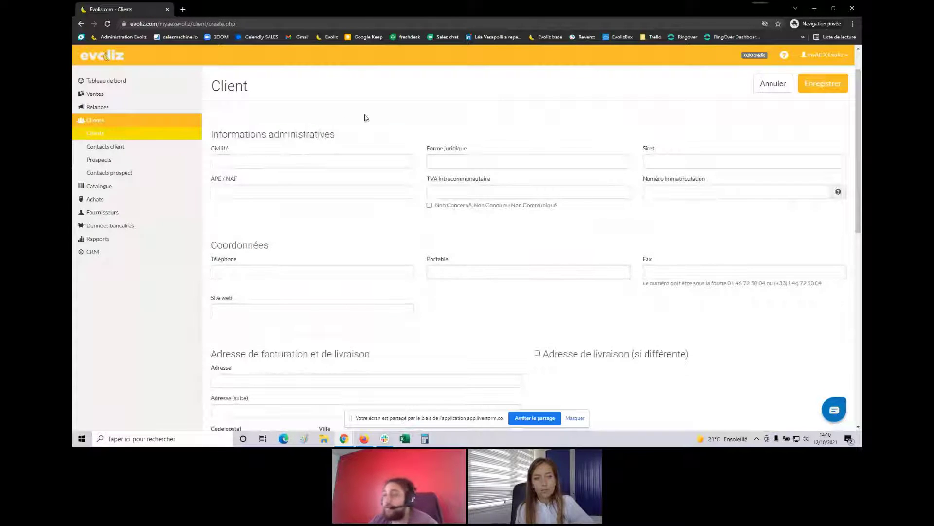
scroll(352, 161, down, 1)
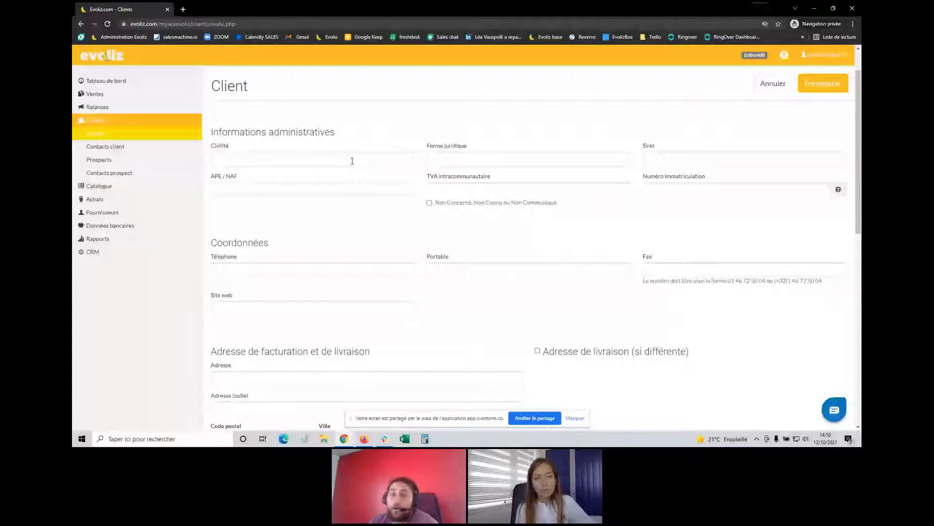
scroll(333, 182, down, 3)
scroll(333, 182, down, 3)
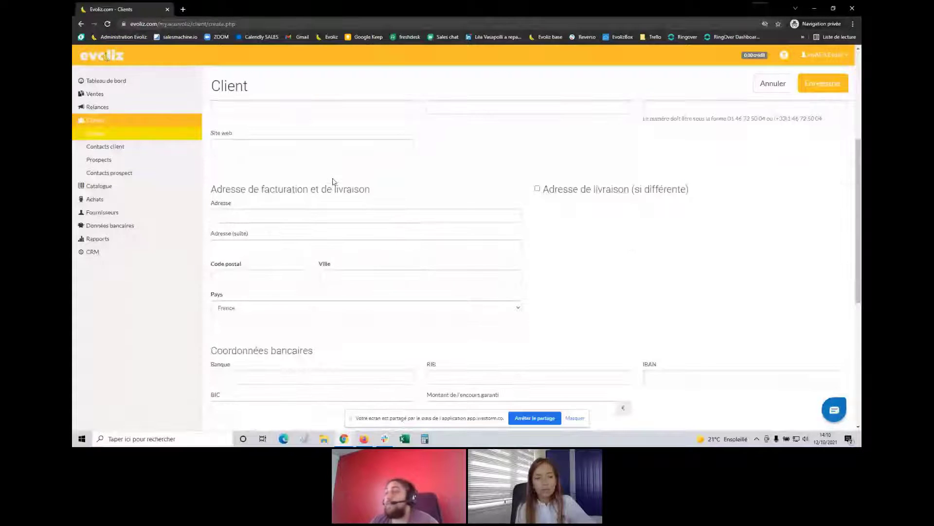
scroll(299, 204, down, 2)
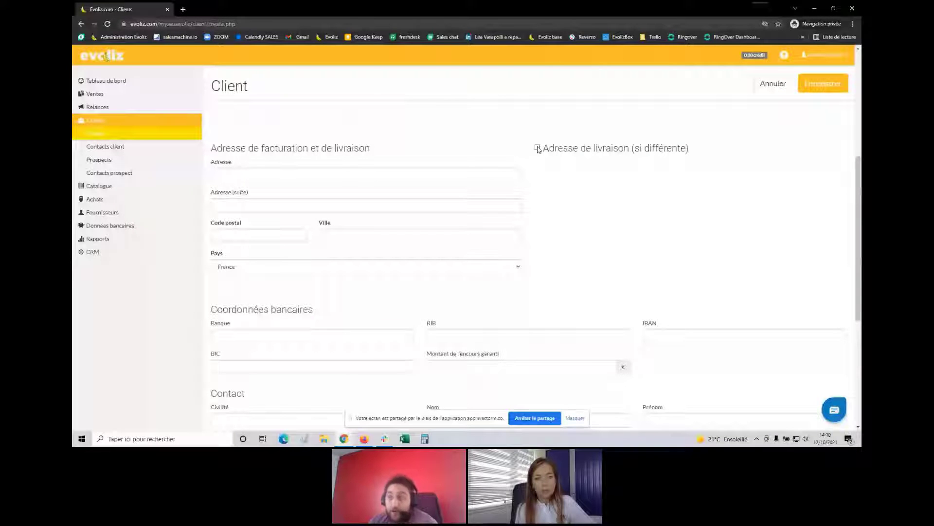
scroll(539, 149, down, 6)
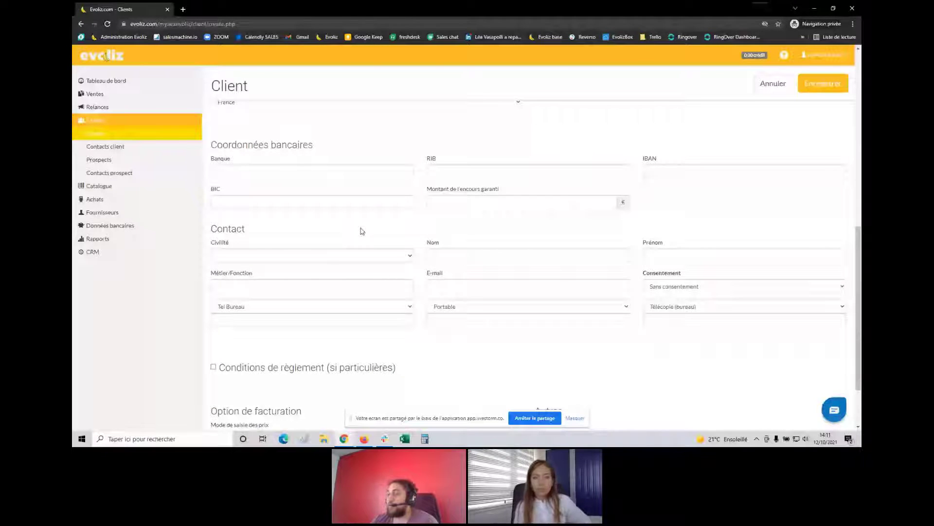
scroll(362, 233, down, 1)
scroll(361, 229, down, 1)
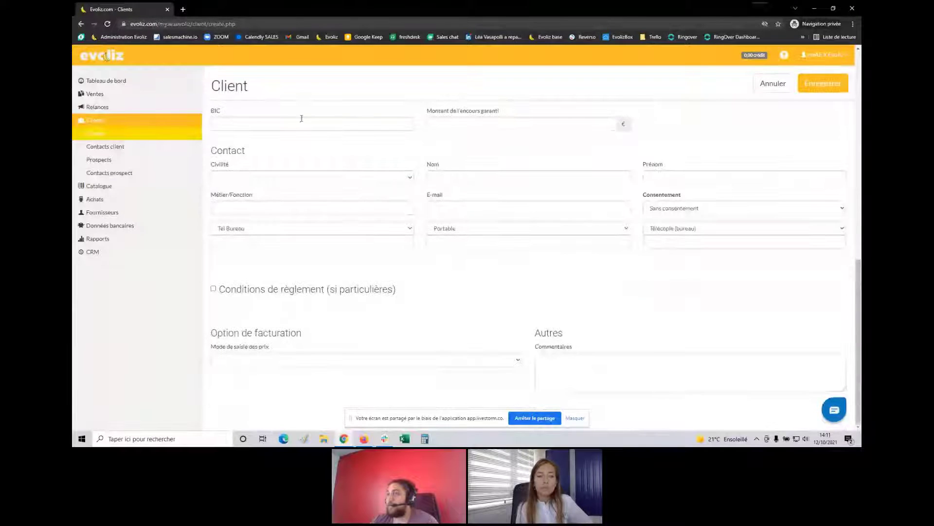
click(227, 291)
Review the revealed penalty rate, discount and payment fields, then collapse the Clients menu
scroll(230, 295, down, 3)
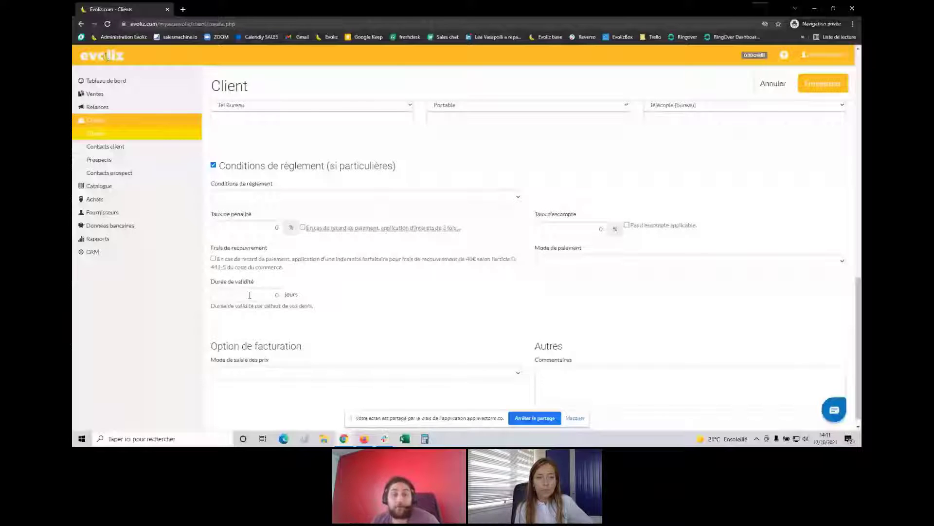
scroll(378, 267, down, 1)
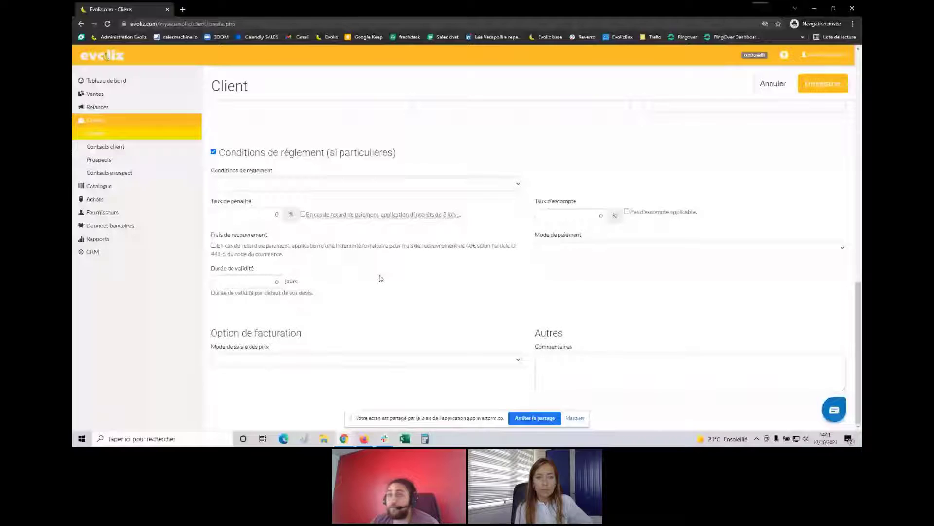
scroll(101, 125, up, 2)
click(101, 125)
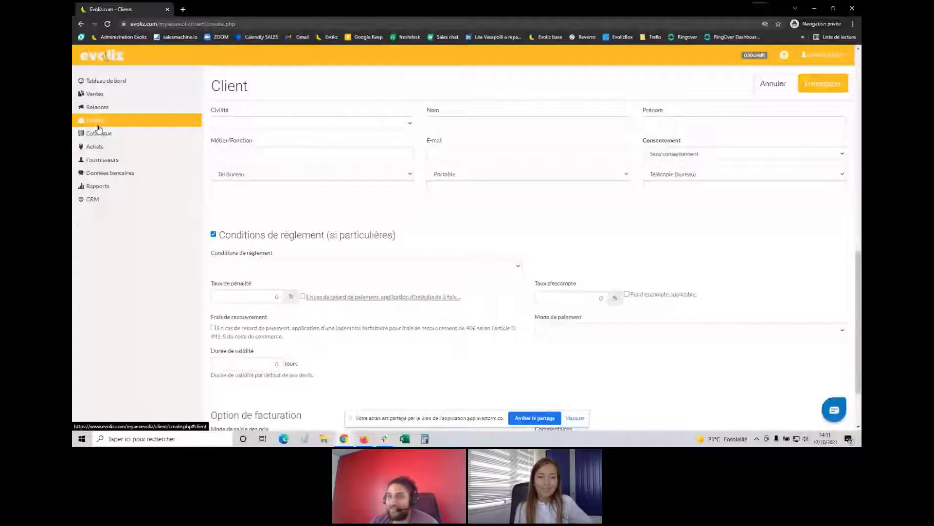
Go to Catalogue > Articles and start a new article
click(99, 132)
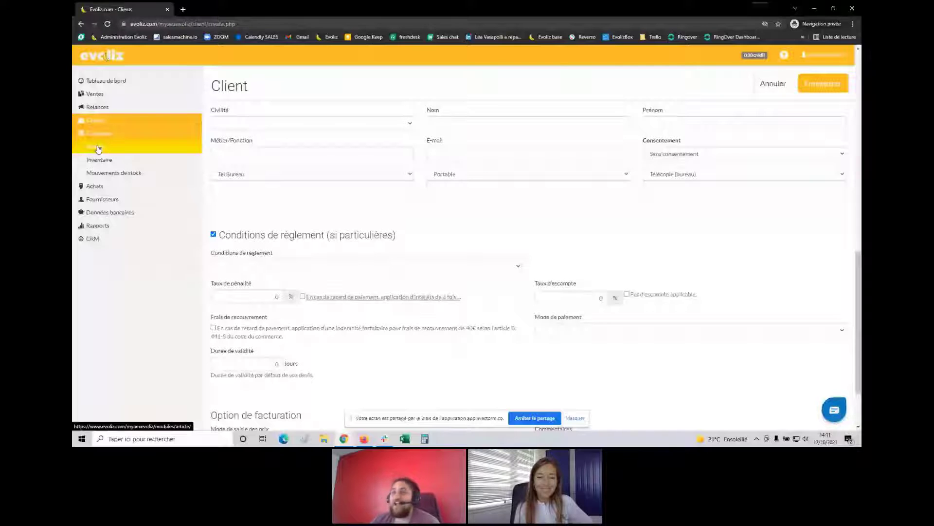
click(98, 147)
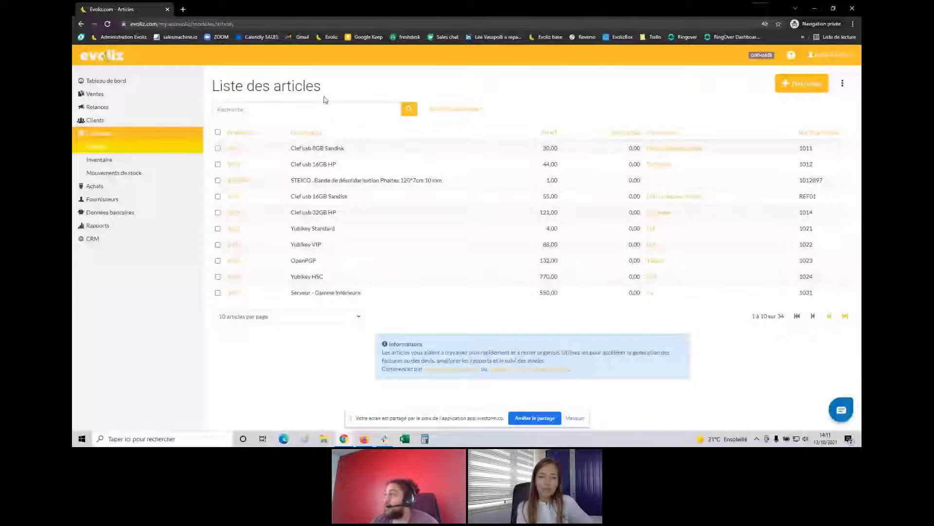
click(800, 85)
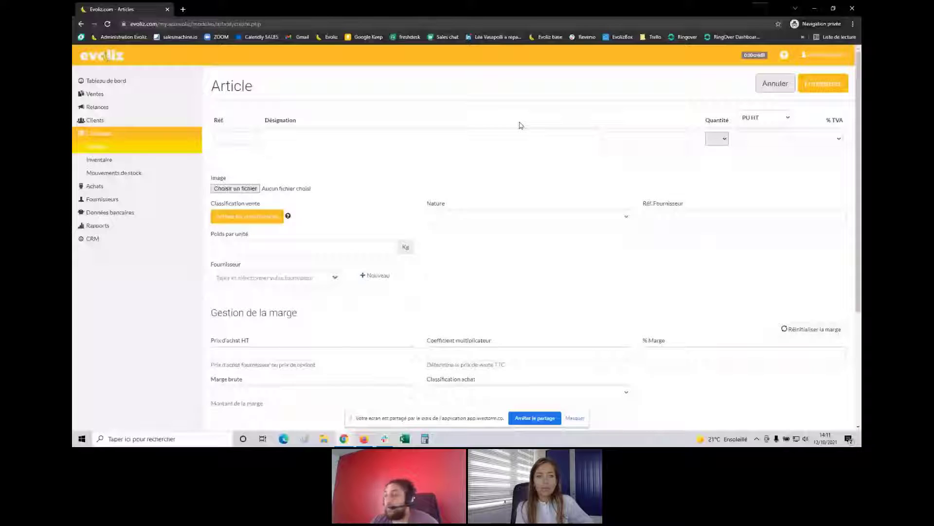
click(225, 138)
click(325, 160)
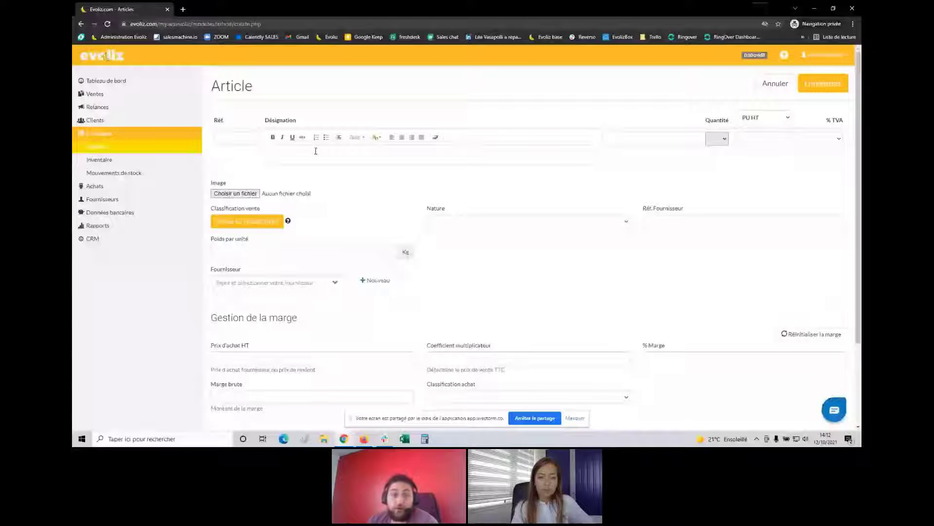
click(316, 151)
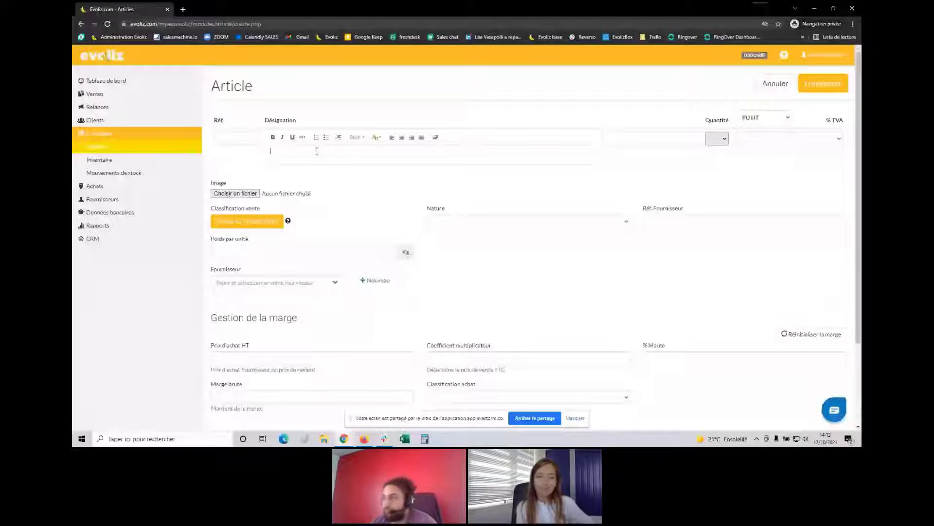
click(657, 138)
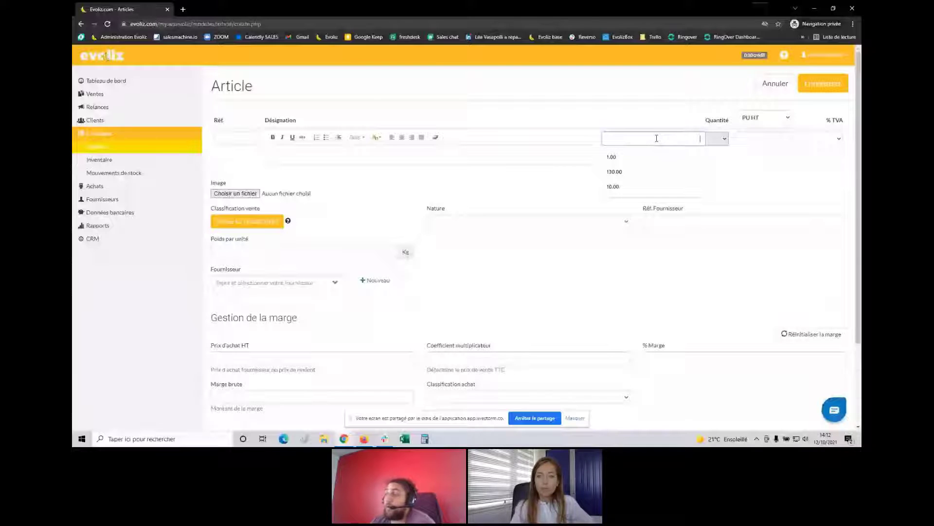
click(716, 139)
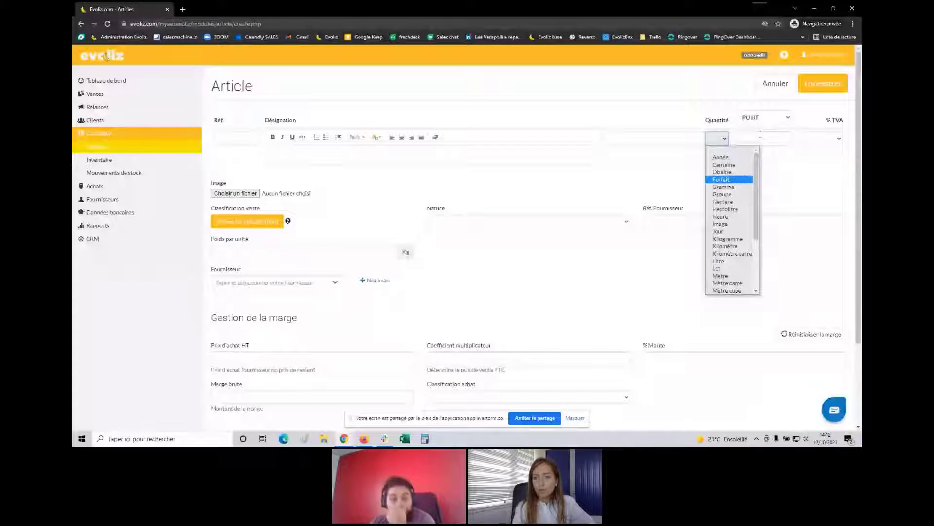
click(827, 142)
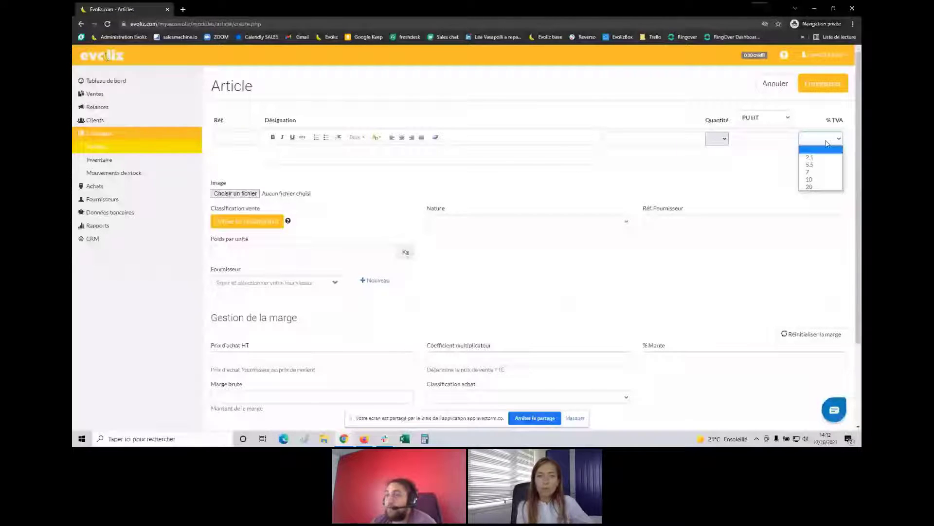
click(590, 188)
scroll(251, 146, down, 1)
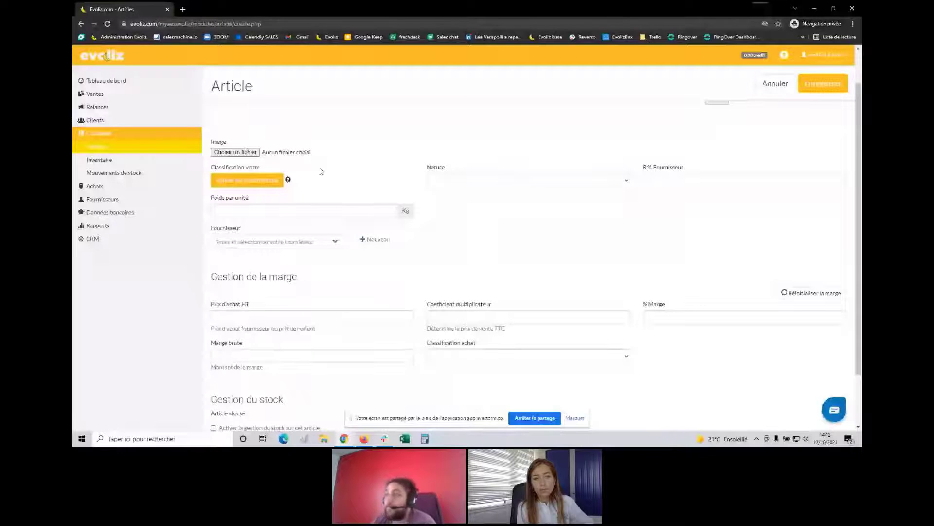
Check the article Nature options without choosing one
click(525, 183)
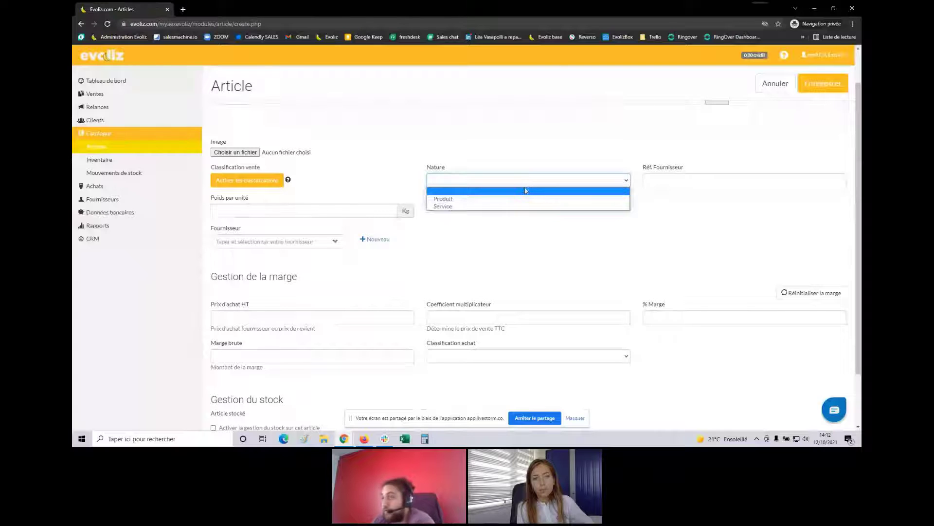
click(525, 191)
scroll(551, 252, down, 1)
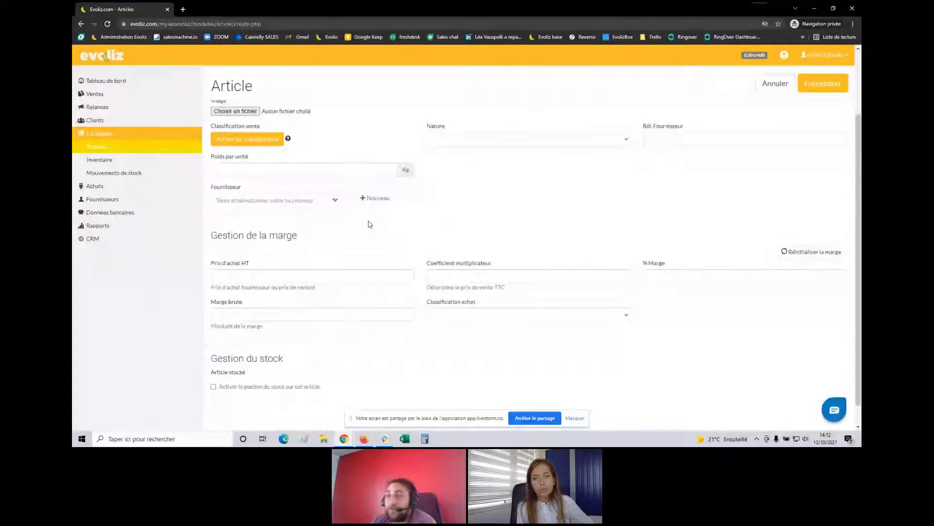
scroll(369, 223, down, 1)
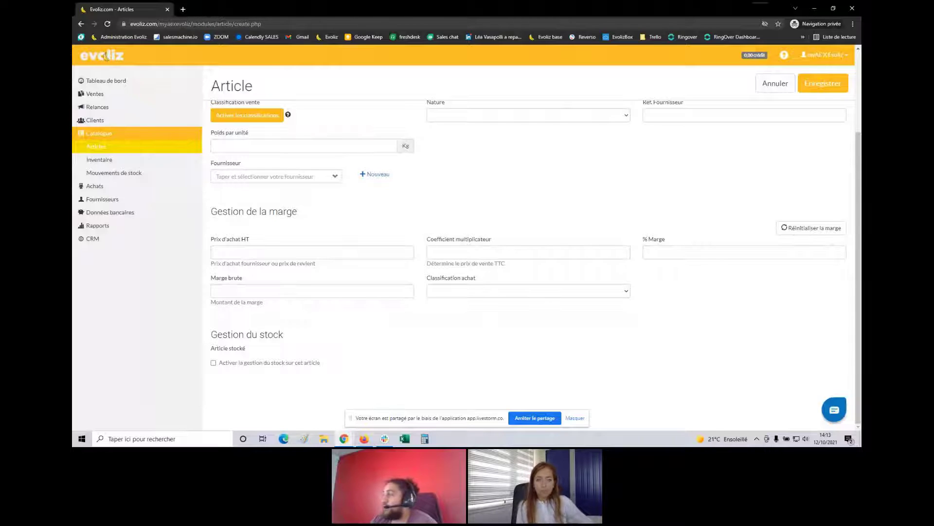
Navigate to Rapports > TVA and open the Déclaration de TVA list
click(136, 134)
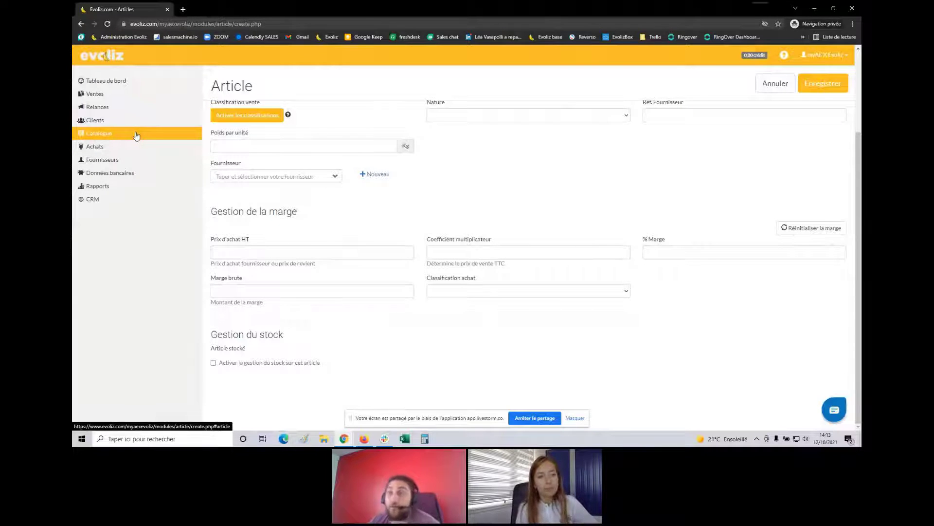
click(108, 189)
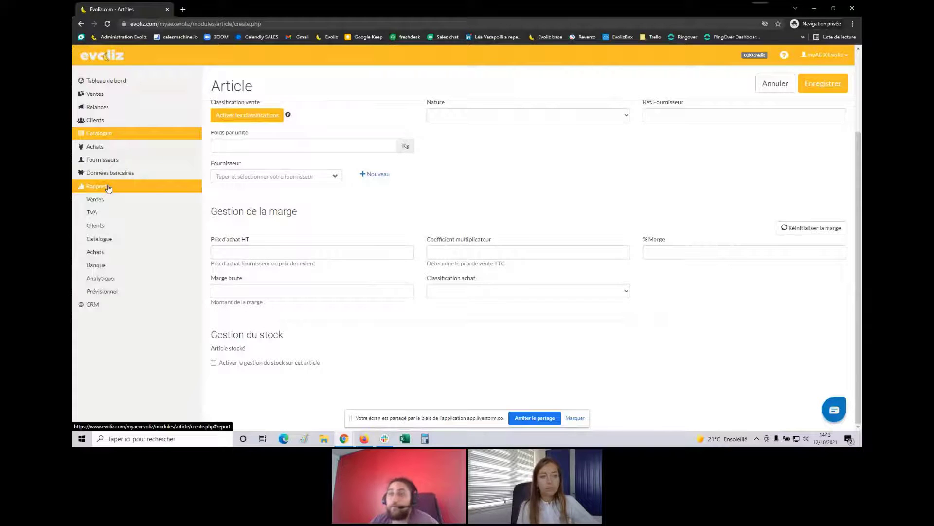
click(110, 218)
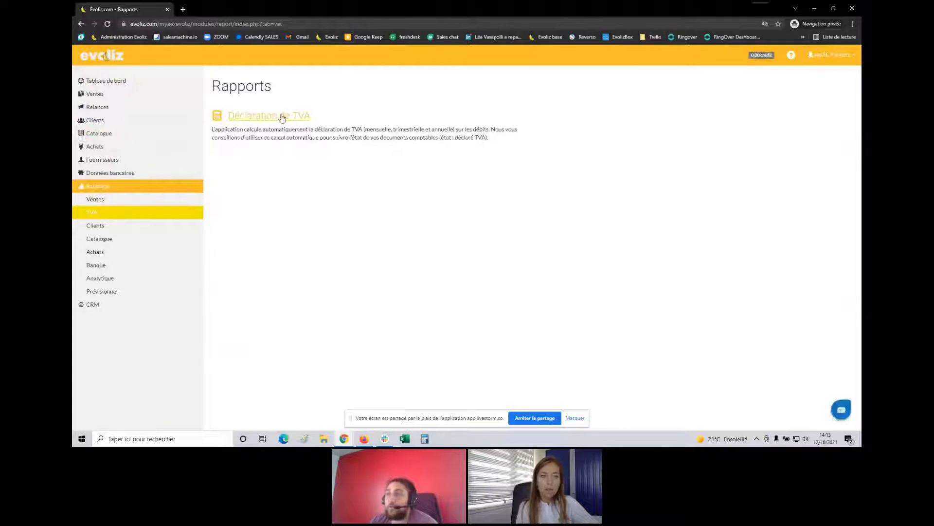
click(282, 117)
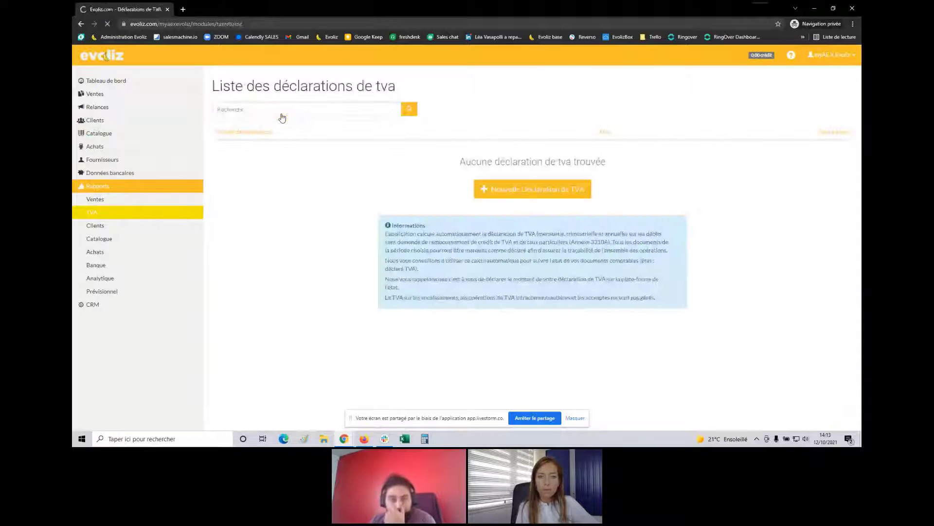
Start a September 2021 VAT declaration and select the 128140 amount in box 01
click(535, 190)
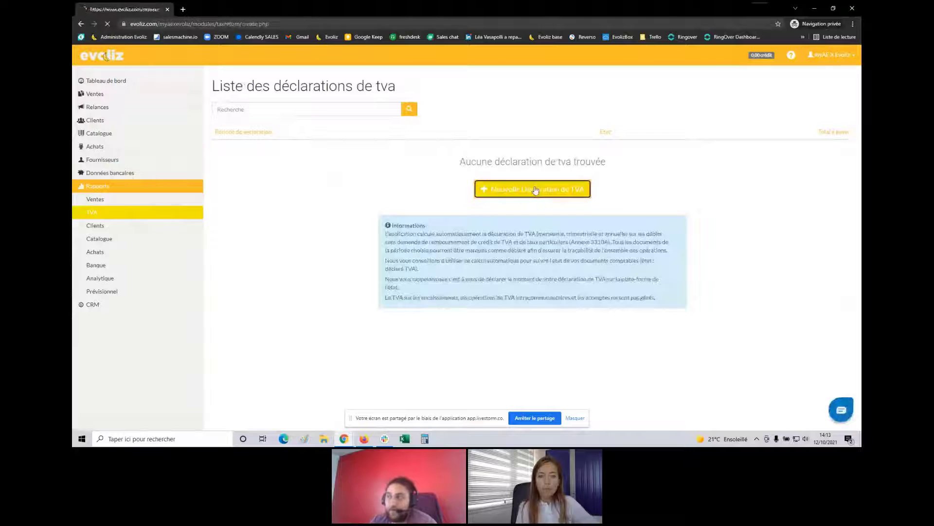
scroll(436, 274, down, 3)
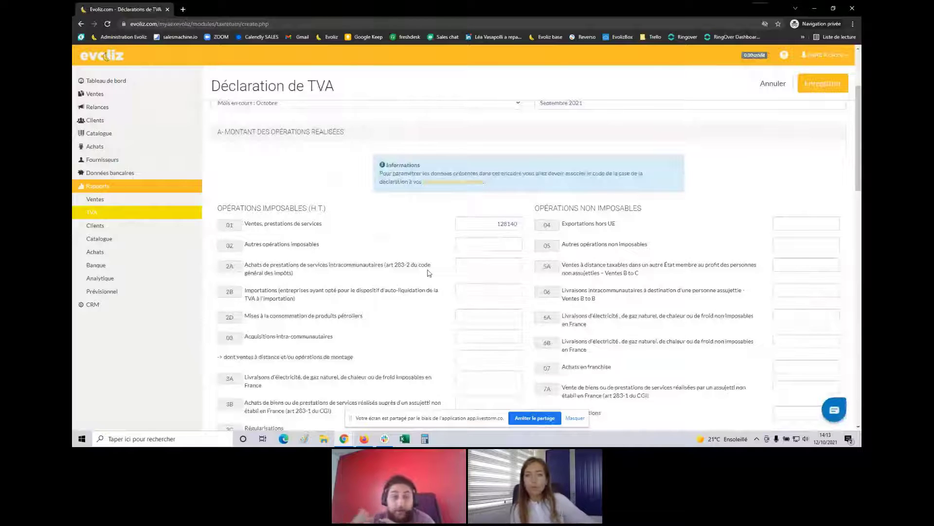
scroll(368, 213, down, 2)
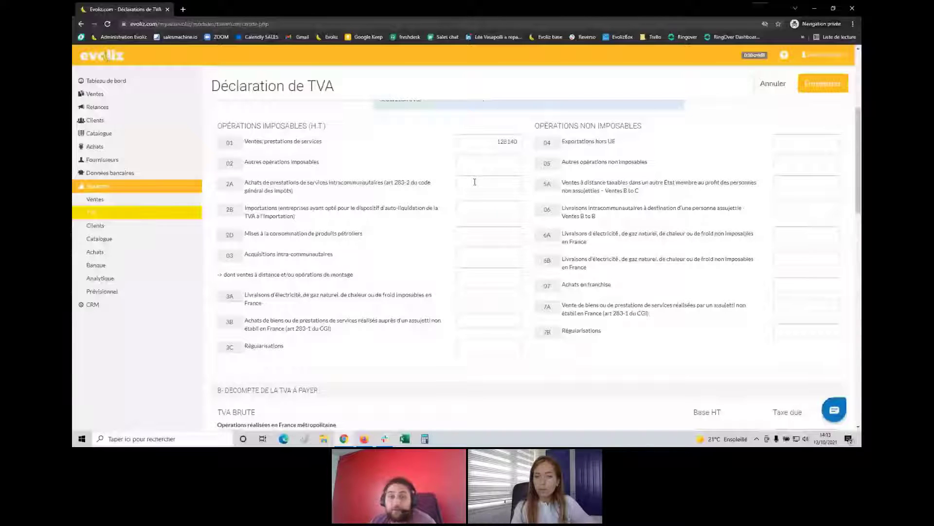
scroll(438, 170, down, 3)
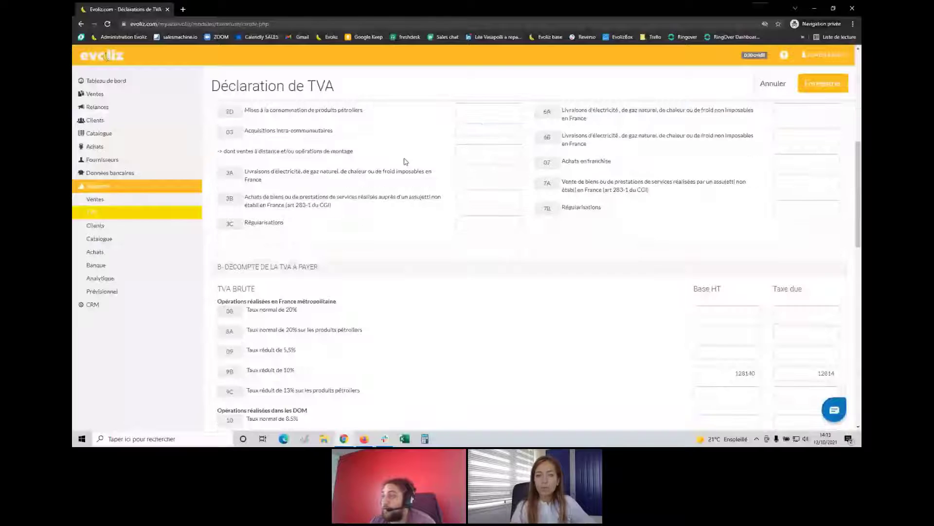
scroll(404, 161, up, 4)
double_click(507, 224)
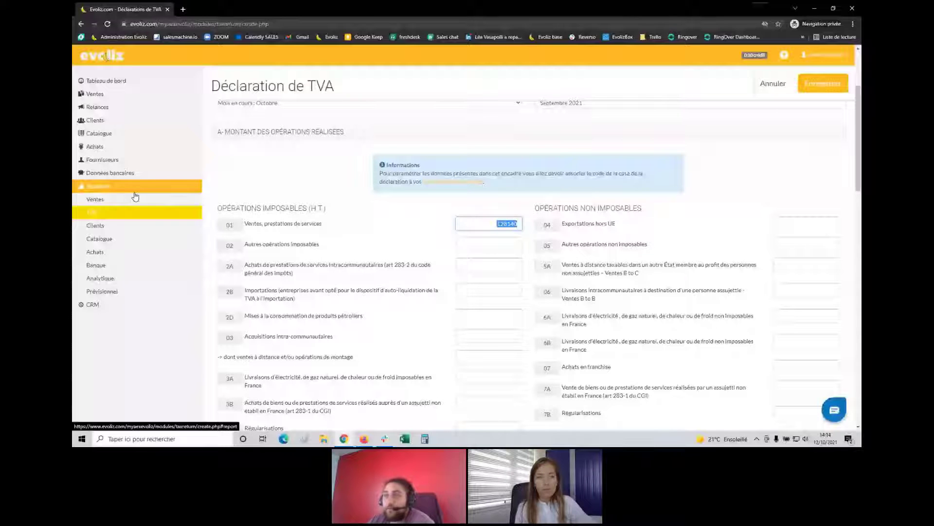
click(112, 95)
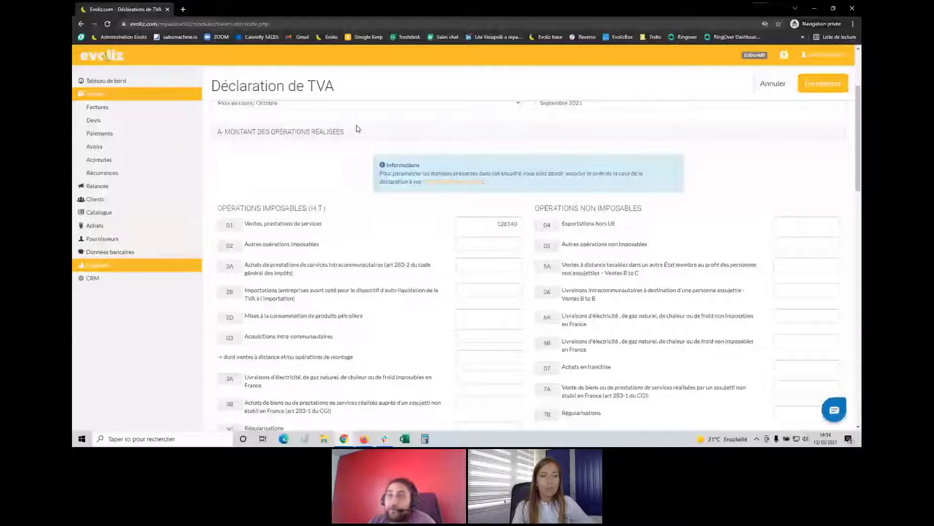
Open Ventes > Devis and start a new quote dated 12-10-2021
click(111, 96)
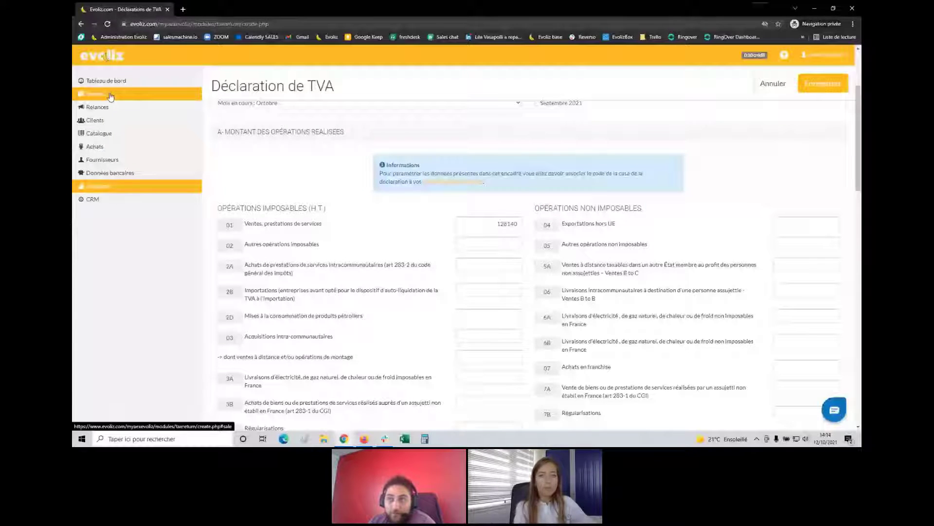
click(111, 96)
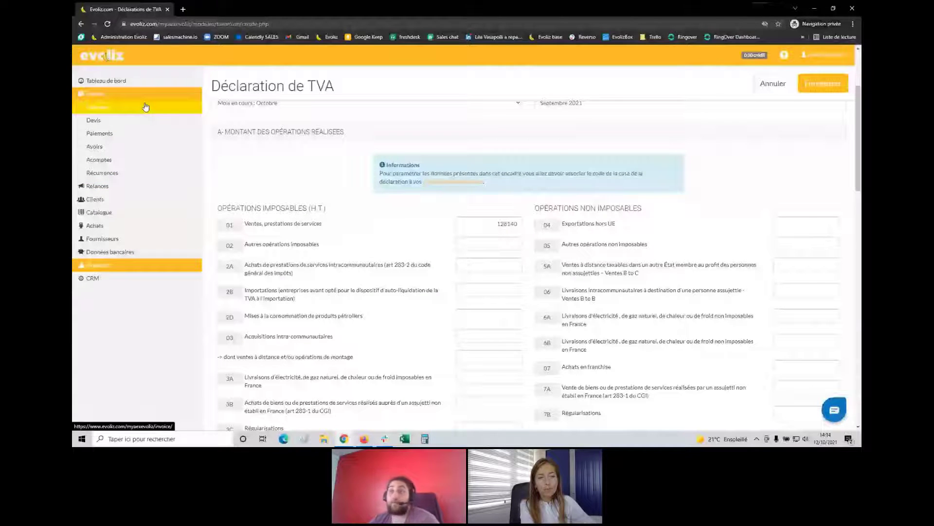
click(105, 122)
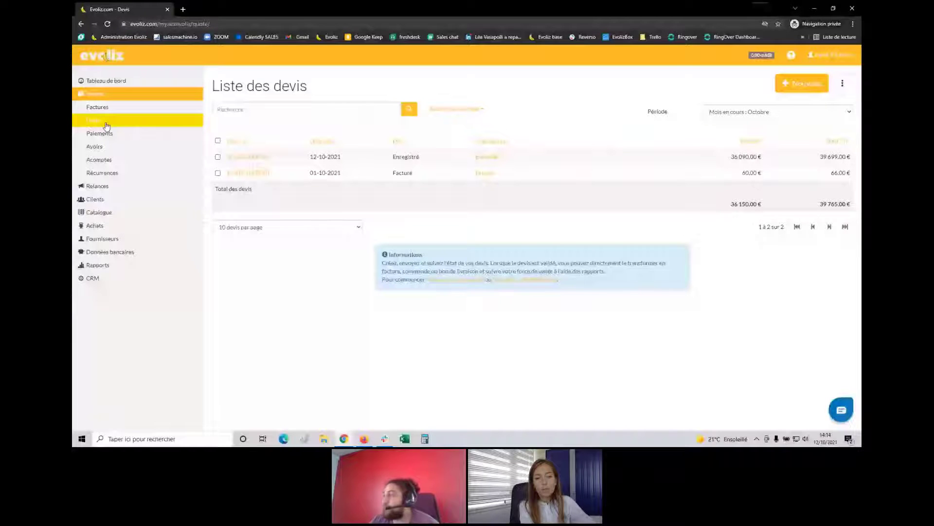
click(794, 92)
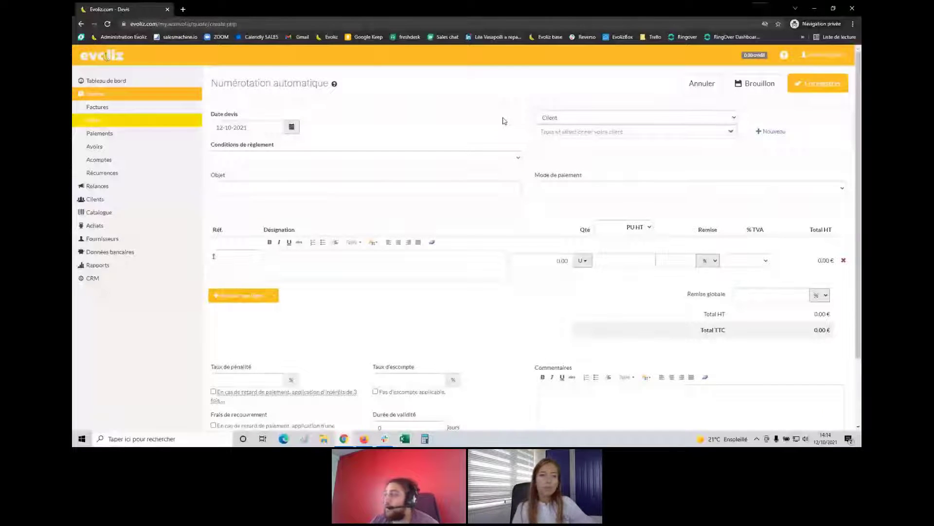
Set Expo-ART as the quote's client and address it to the client's contact
click(558, 129)
click(581, 184)
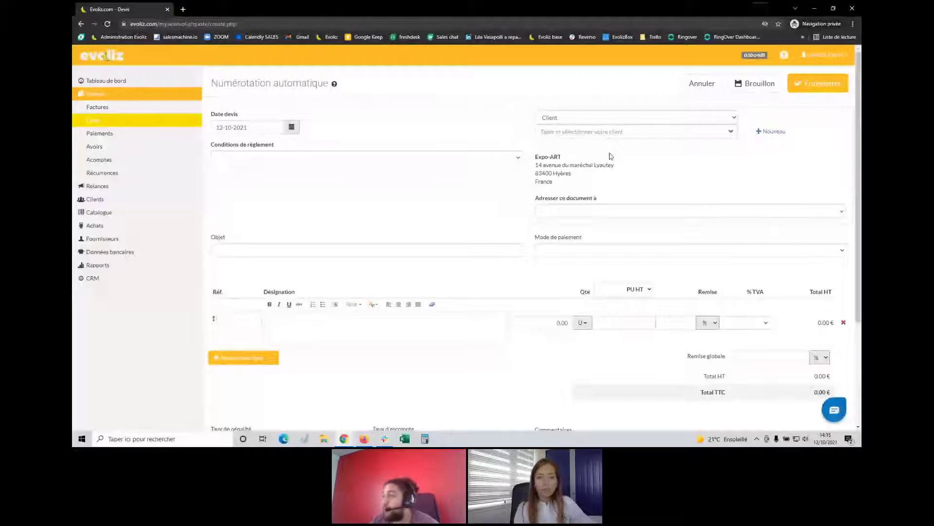
scroll(584, 171, down, 1)
click(575, 169)
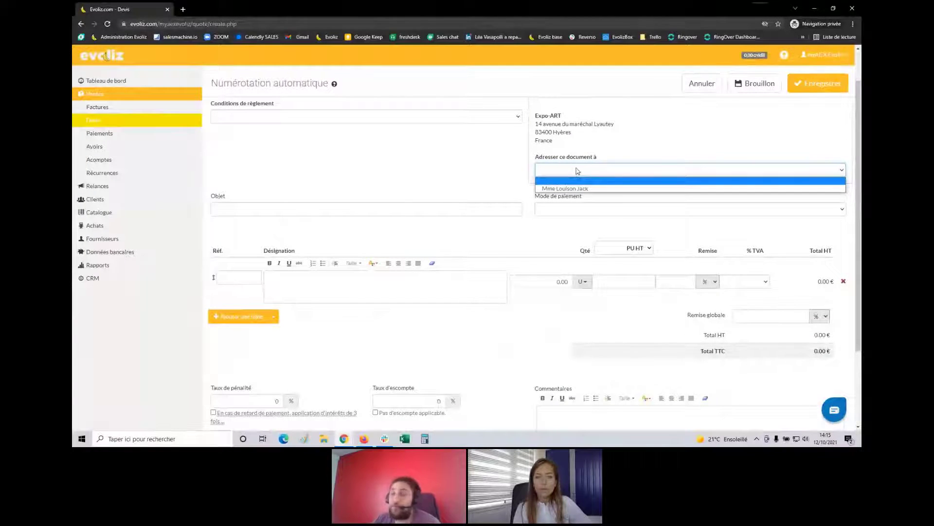
click(572, 188)
scroll(310, 137, up, 1)
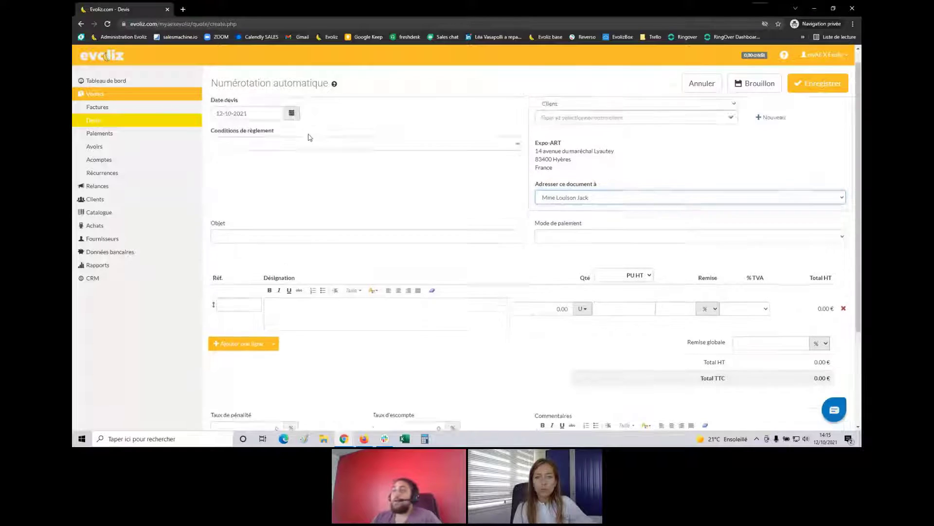
Set payment terms to A réception, subject 'Devis sur travaux demandés.', and payment method Virement
click(252, 164)
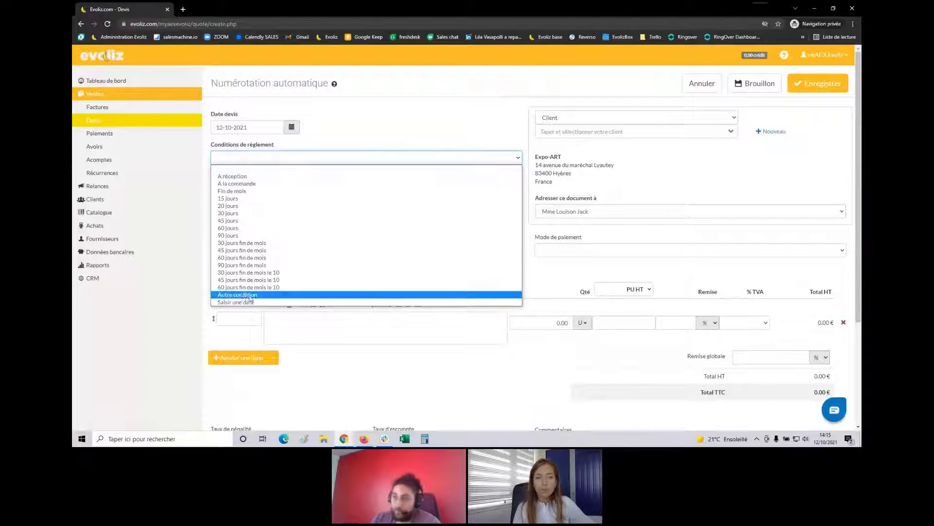
click(234, 177)
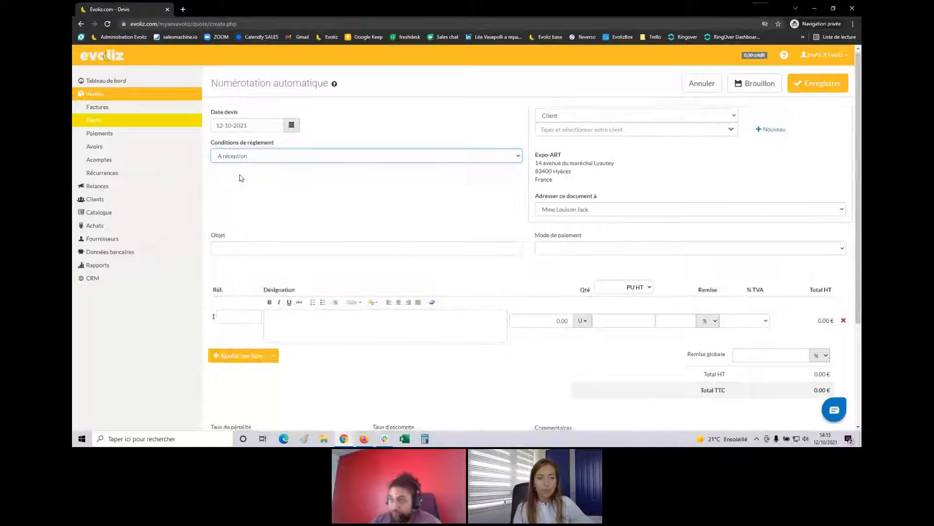
scroll(248, 184, down, 1)
click(304, 209)
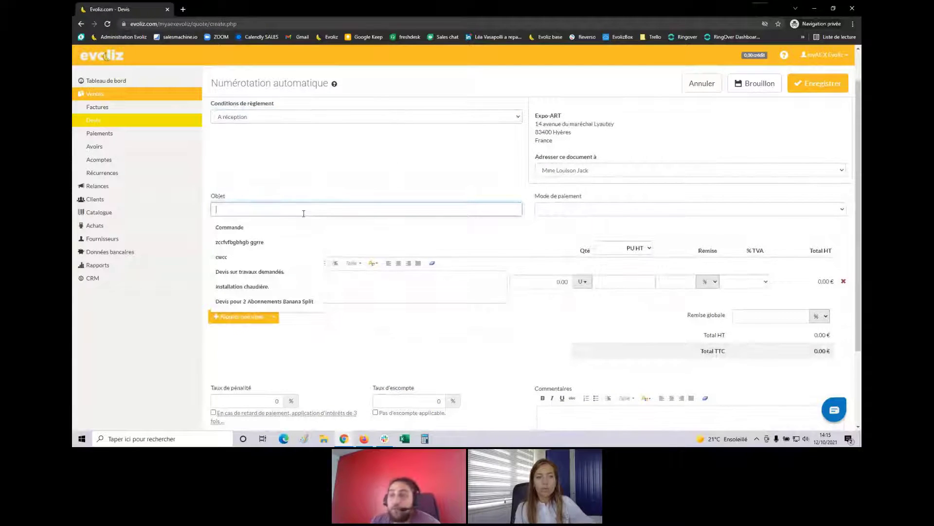
key(Down)
key(Down)
key(Down)
key(Down)
key(Return)
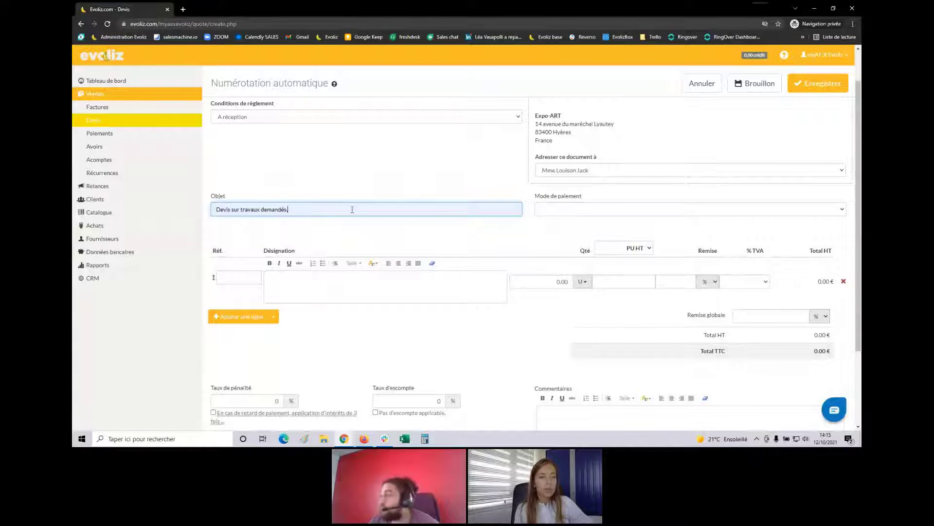
click(565, 210)
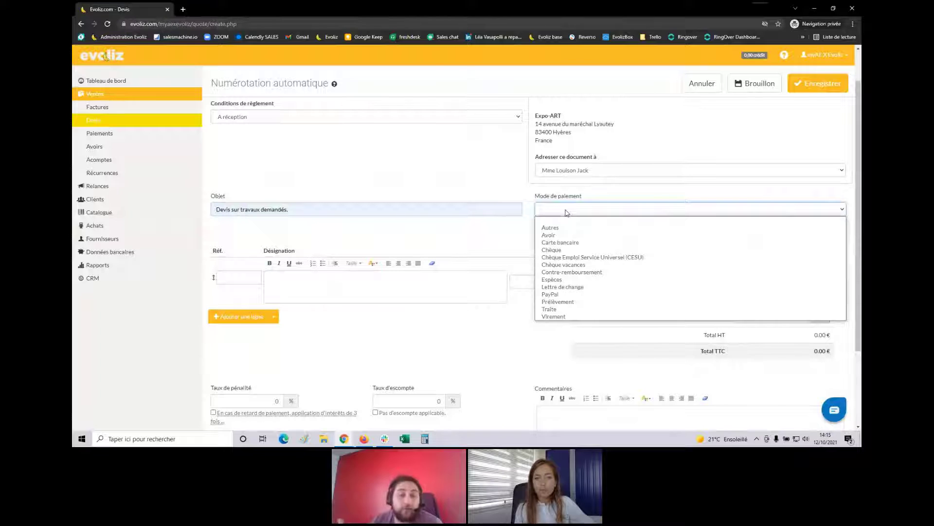
click(555, 316)
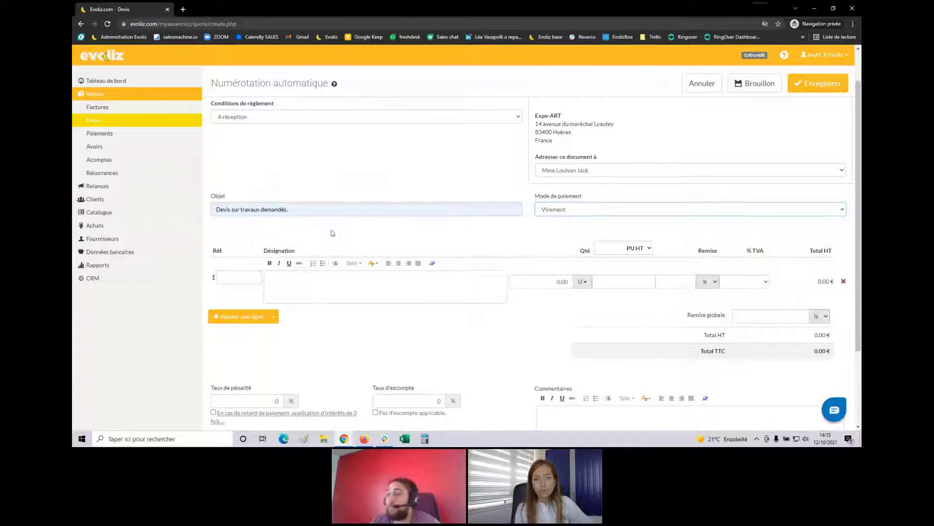
scroll(309, 236, down, 2)
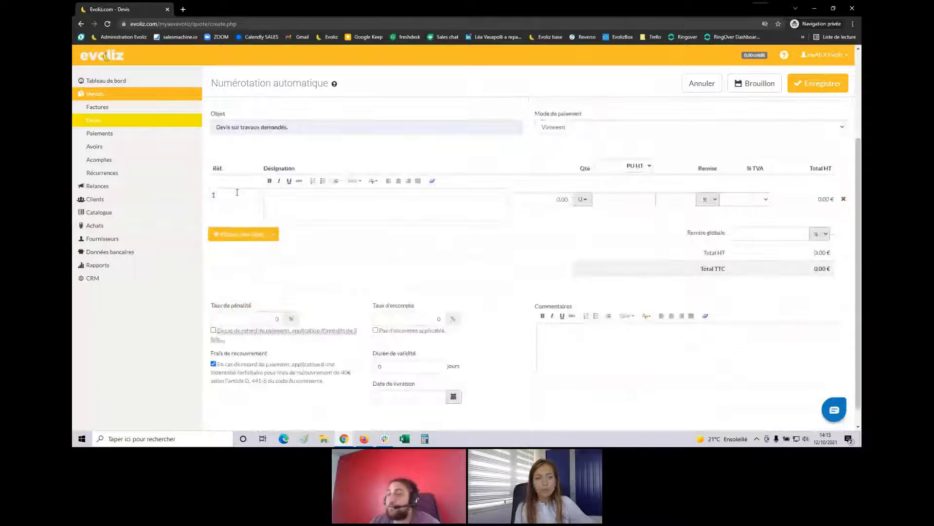
scroll(257, 169, up, 1)
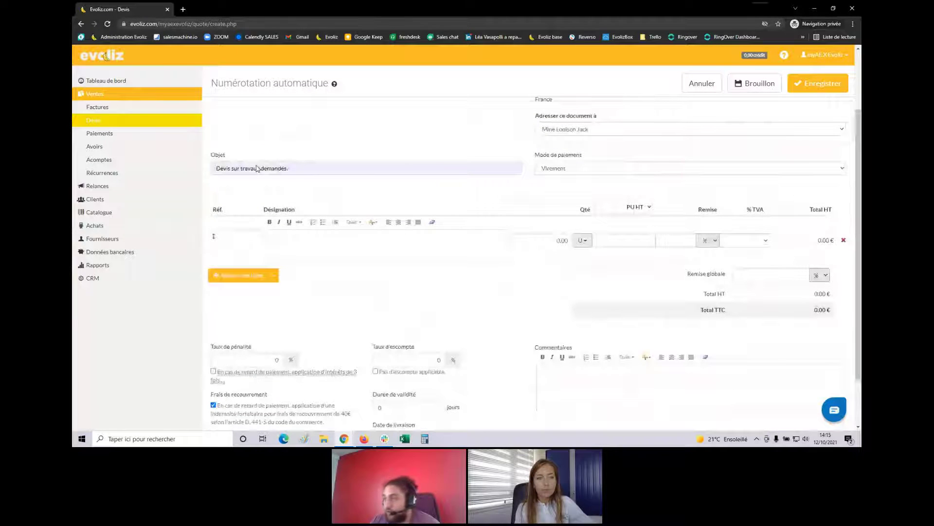
scroll(250, 231, up, 1)
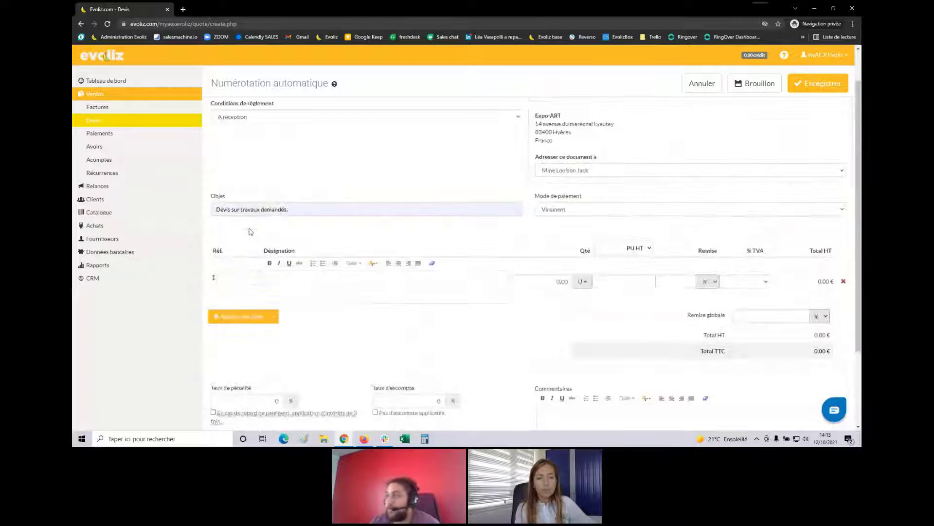
scroll(249, 243, down, 1)
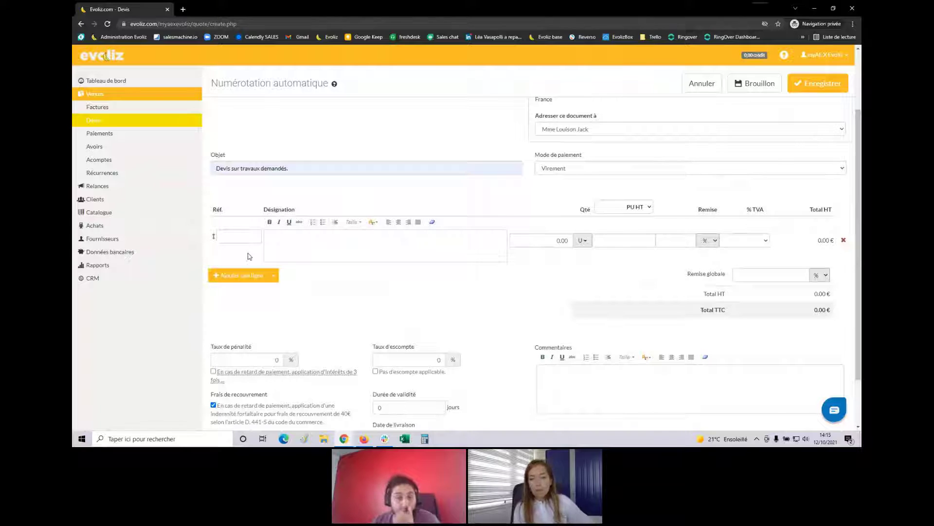
click(251, 237)
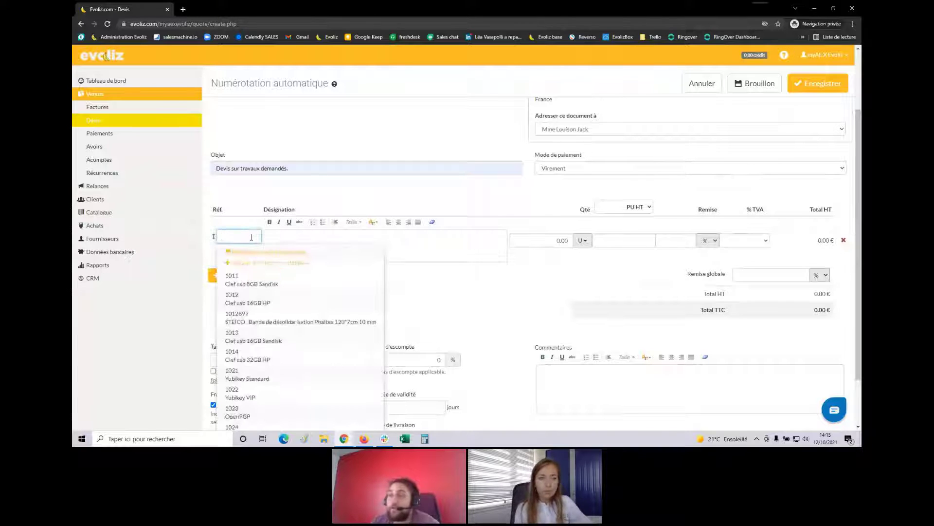
scroll(251, 237, down, 2)
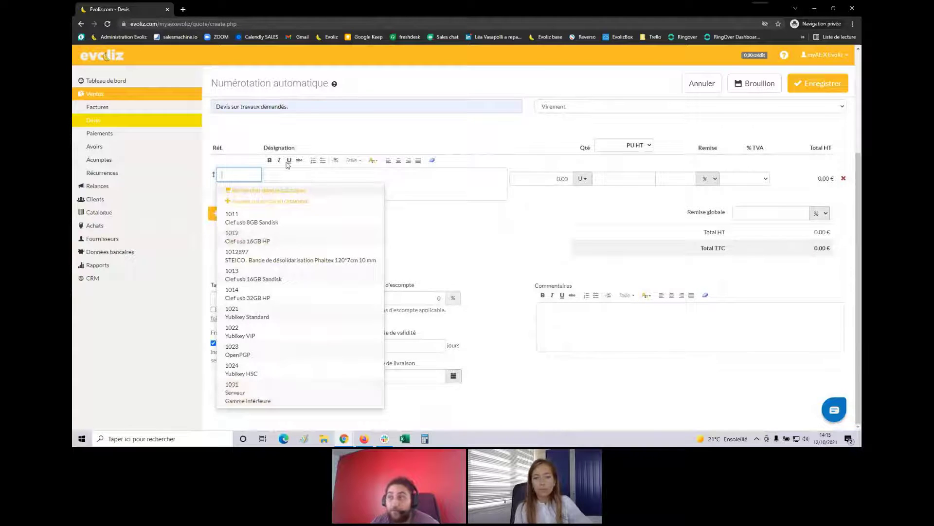
click(283, 191)
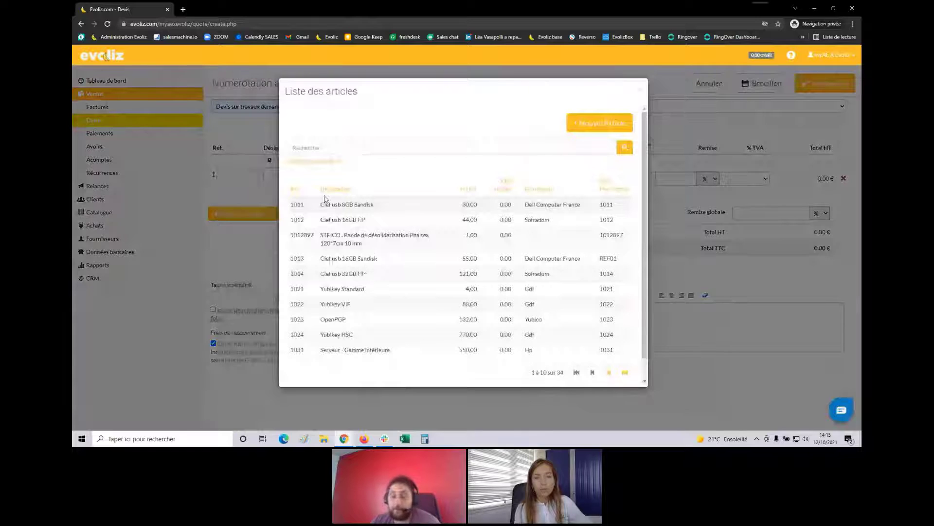
click(333, 149)
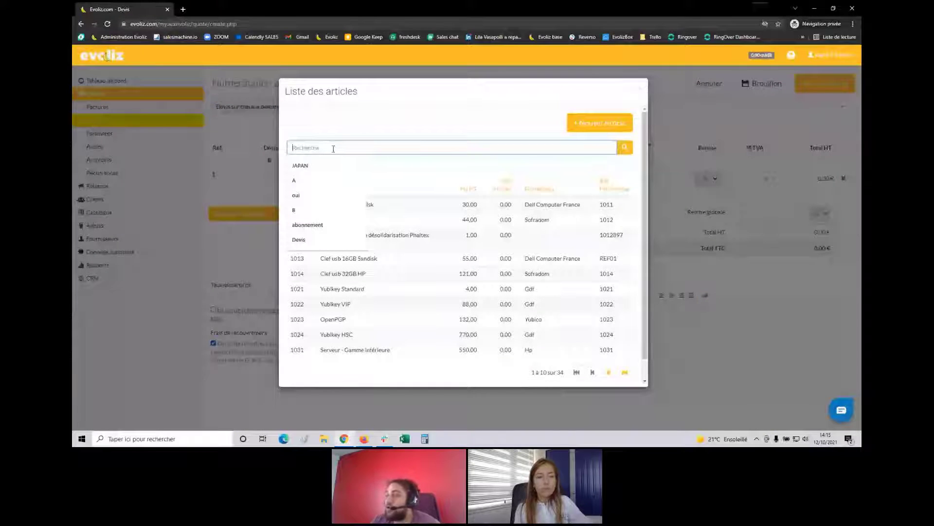
click(252, 207)
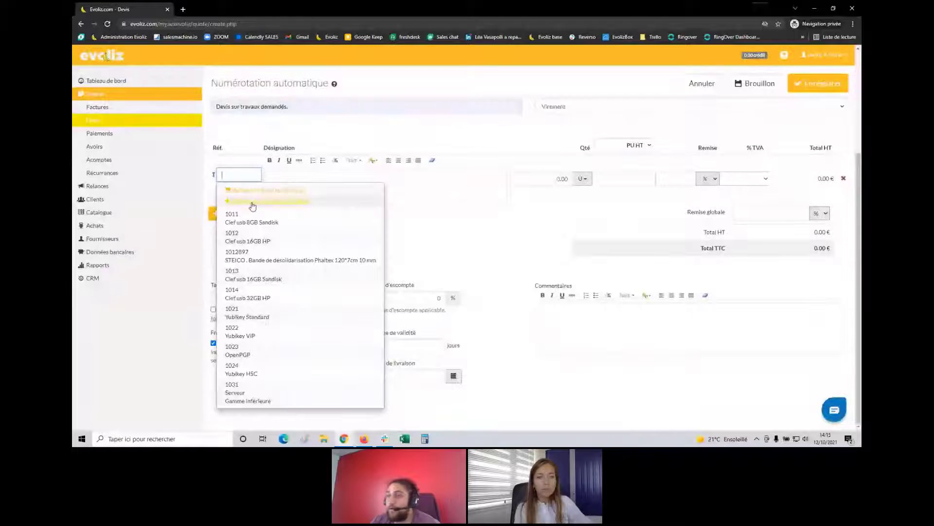
click(252, 203)
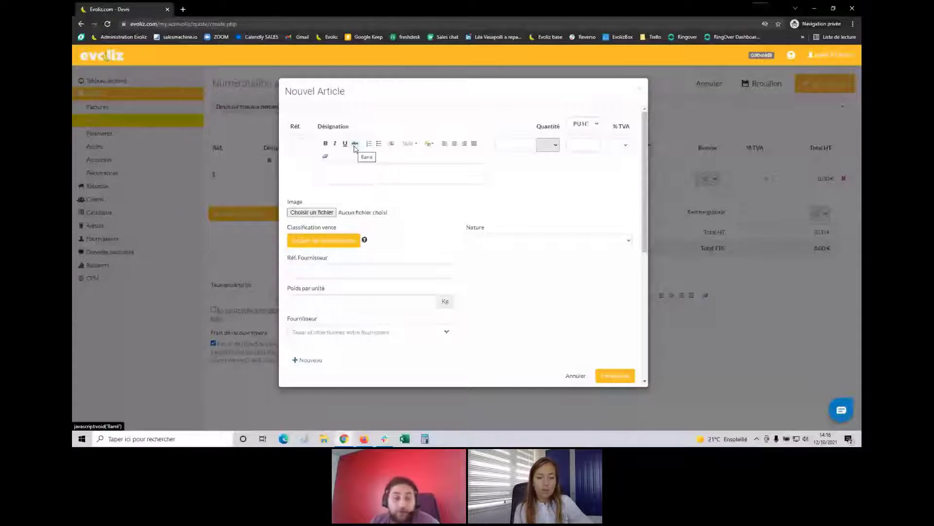
click(488, 78)
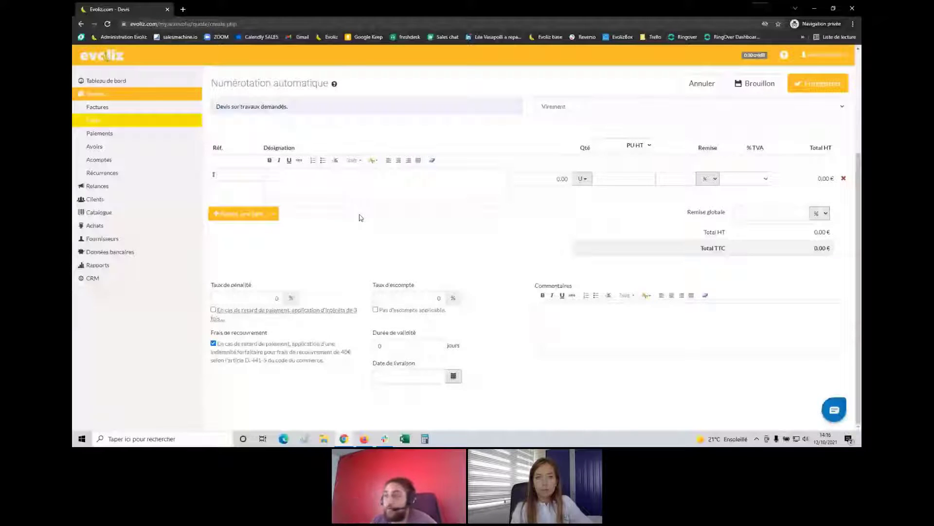
click(257, 176)
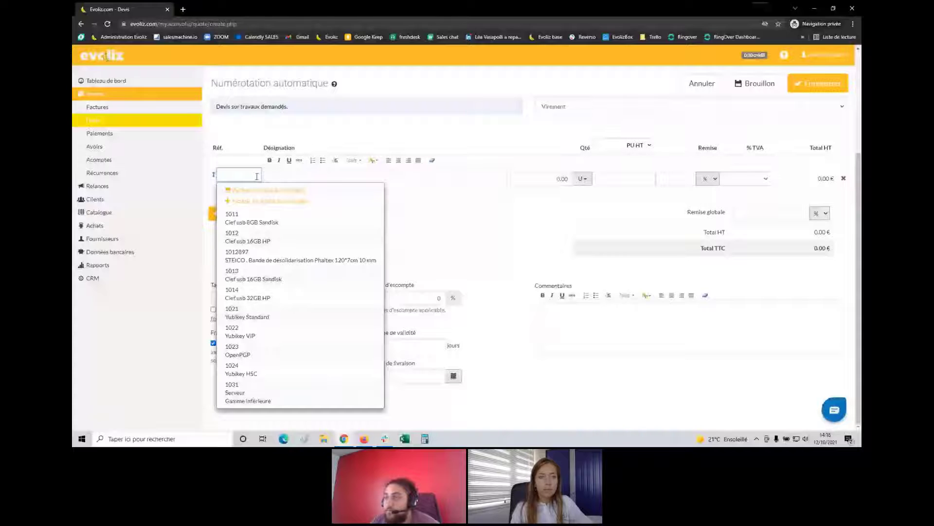
Add quote lines 1AA Transport exceptionnel and 1AB Démolition complète, plus an empty third line
text(1A)
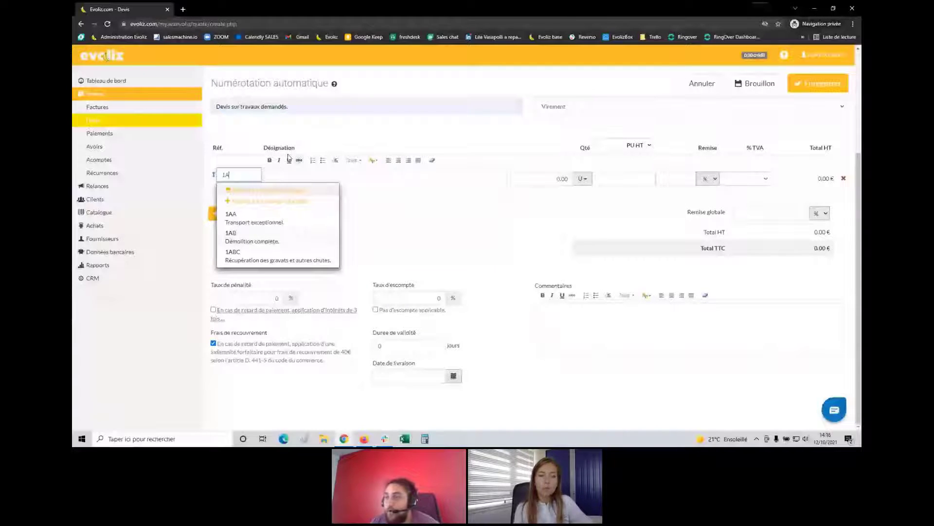
click(284, 219)
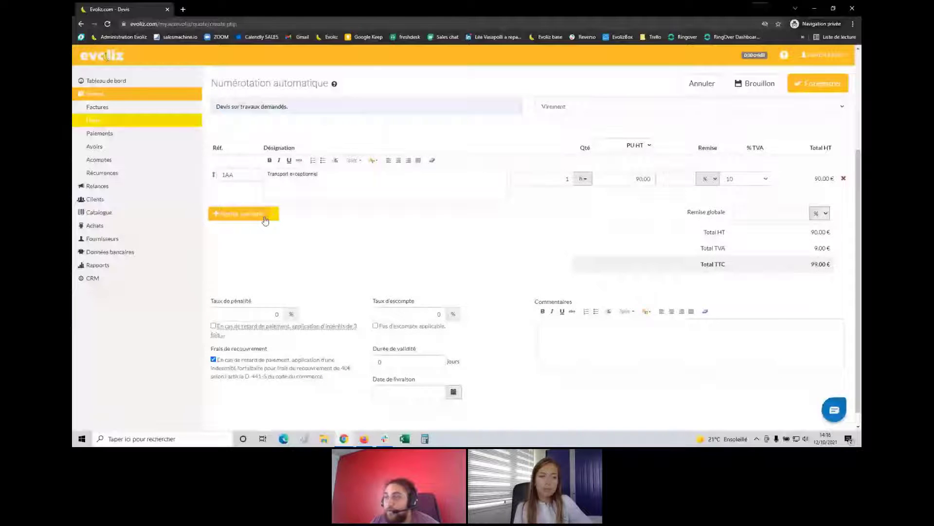
click(265, 219)
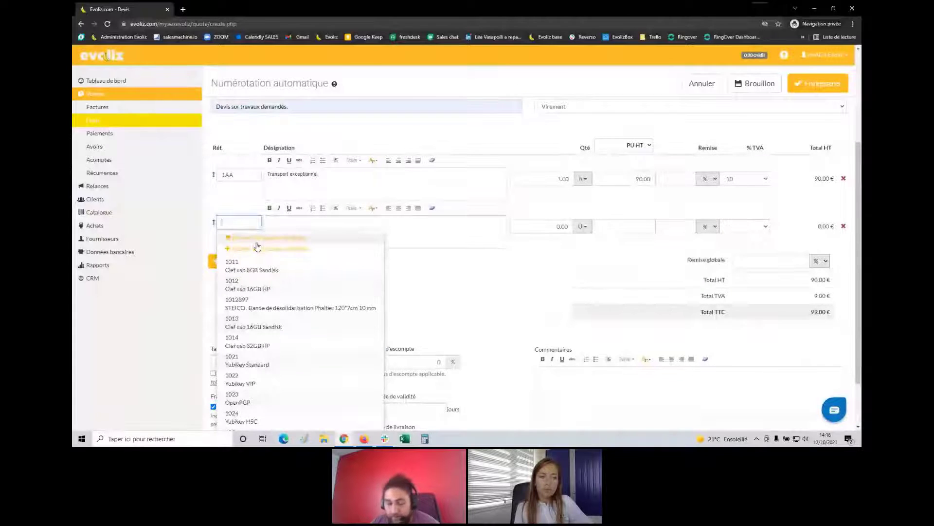
text(1a)
click(249, 284)
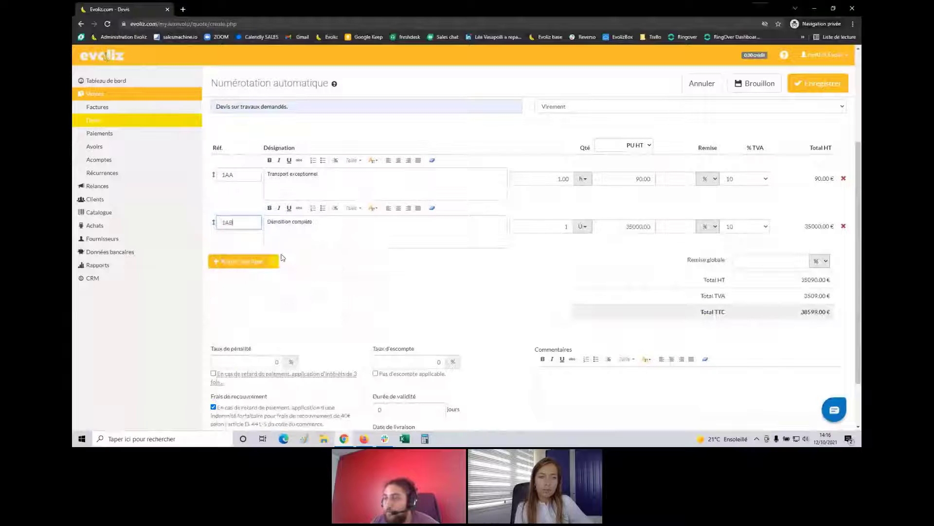
click(273, 262)
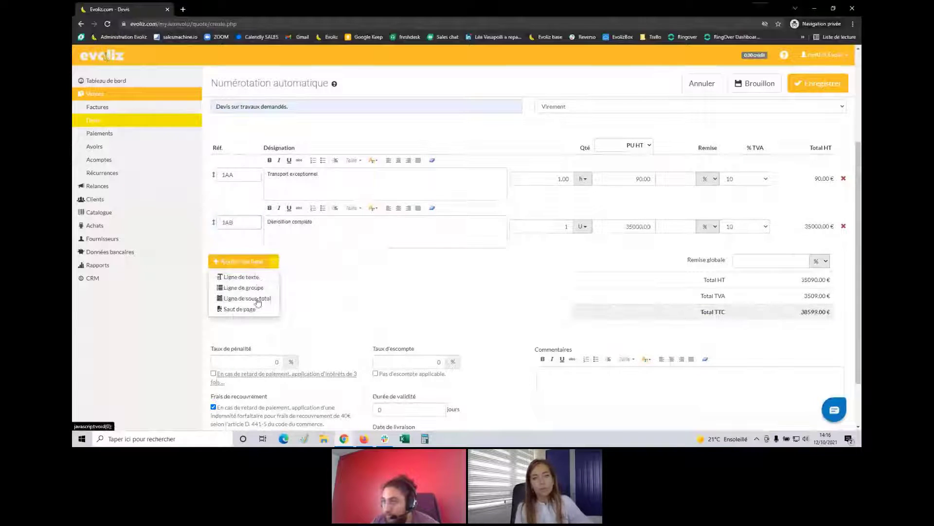
click(254, 262)
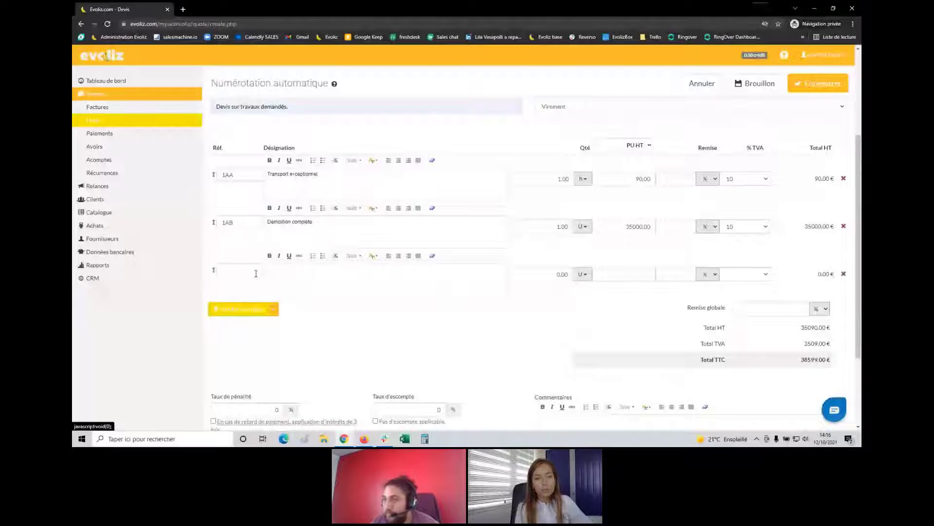
click(256, 273)
Add product 1ABC Récupération des gravats et autres chutes as the third quote line
text(1A)
click(269, 359)
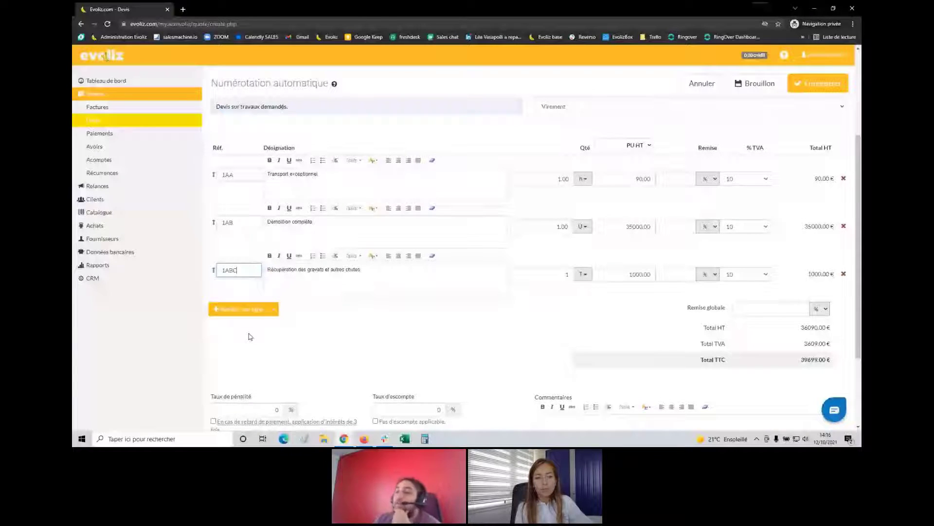
click(278, 312)
scroll(303, 298, down, 1)
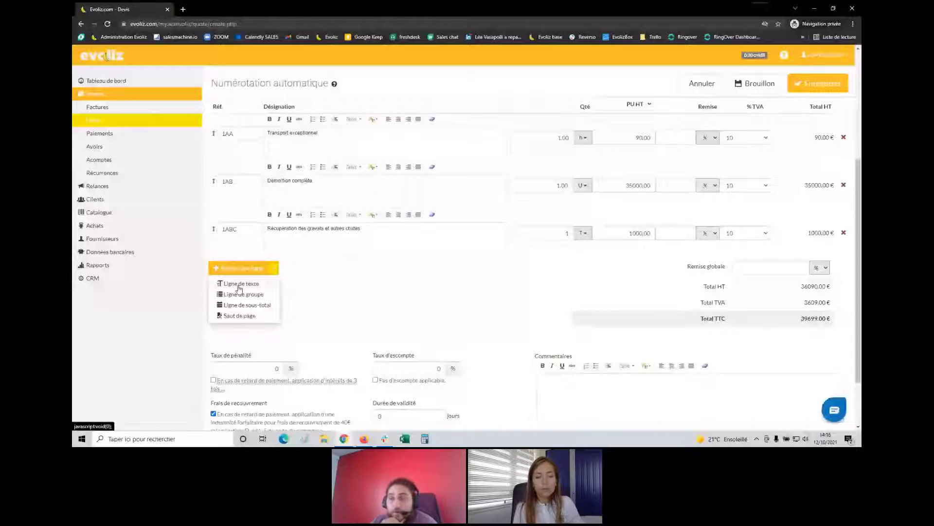
Insert a 'Le chantier' text line, reposition it, then delete it again
click(226, 294)
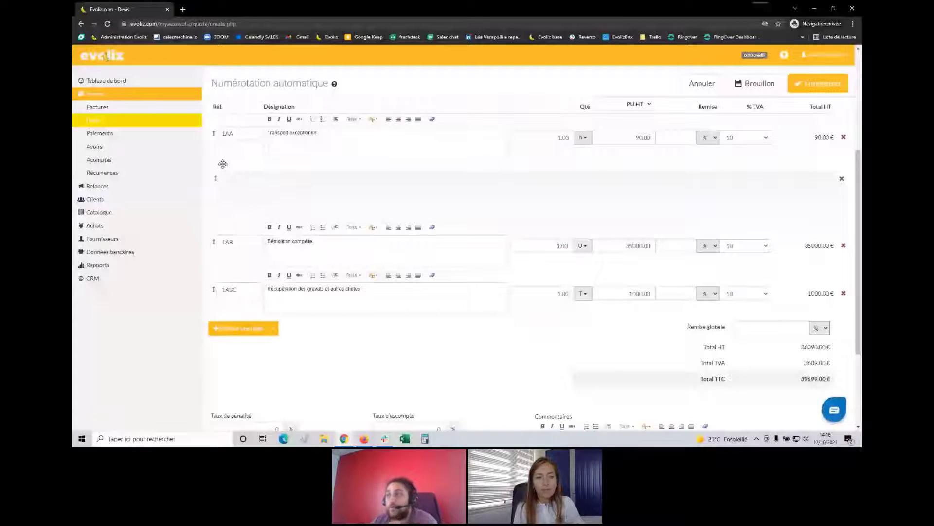
drag(222, 164, 219, 121)
click(332, 135)
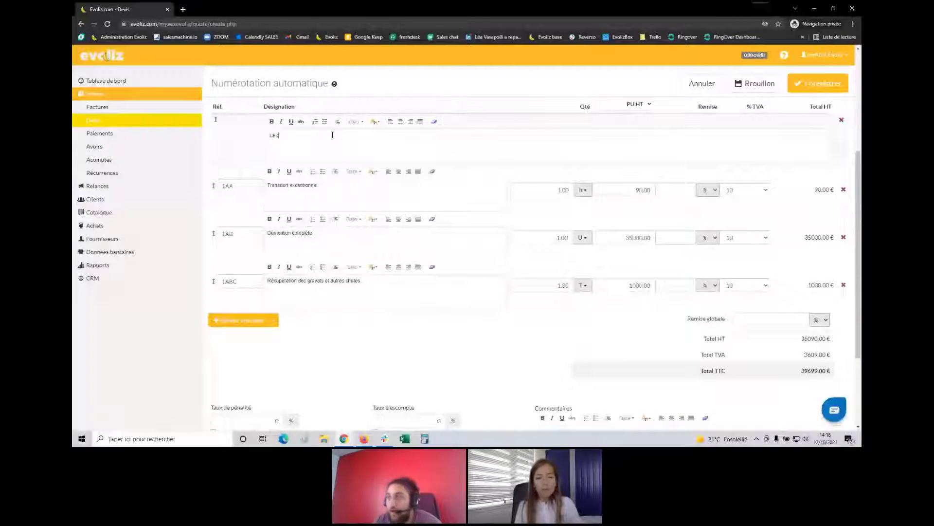
text(Le chantier)
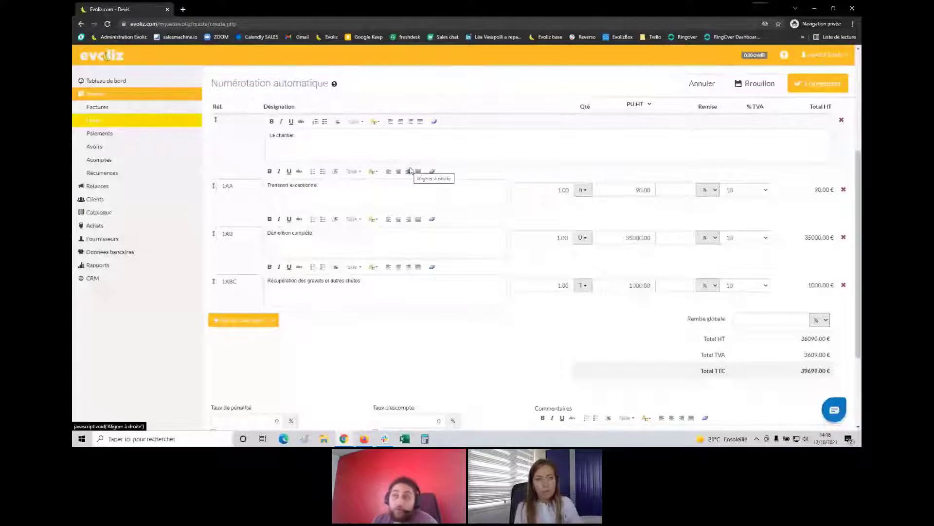
mouse_move(217, 118)
mouse_down()
mouse_move(218, 161)
mouse_move(219, 119)
mouse_up()
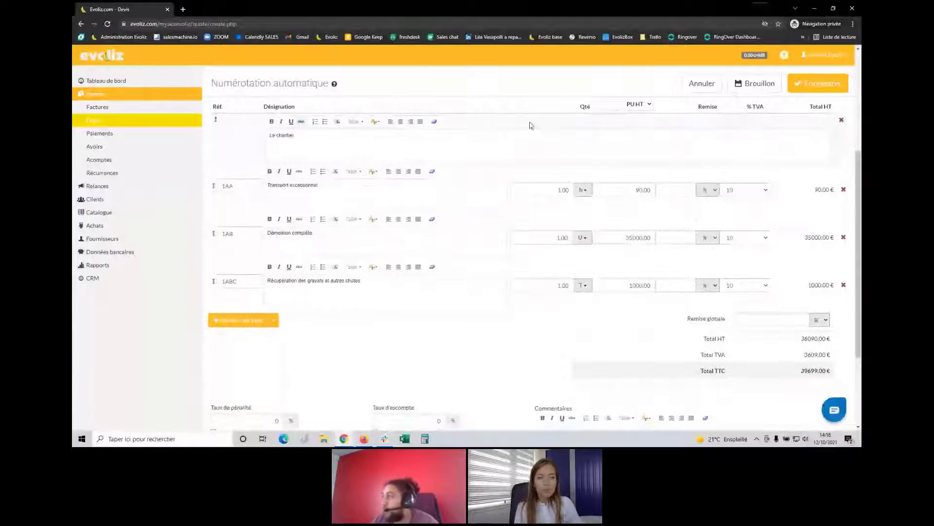
click(842, 121)
click(273, 271)
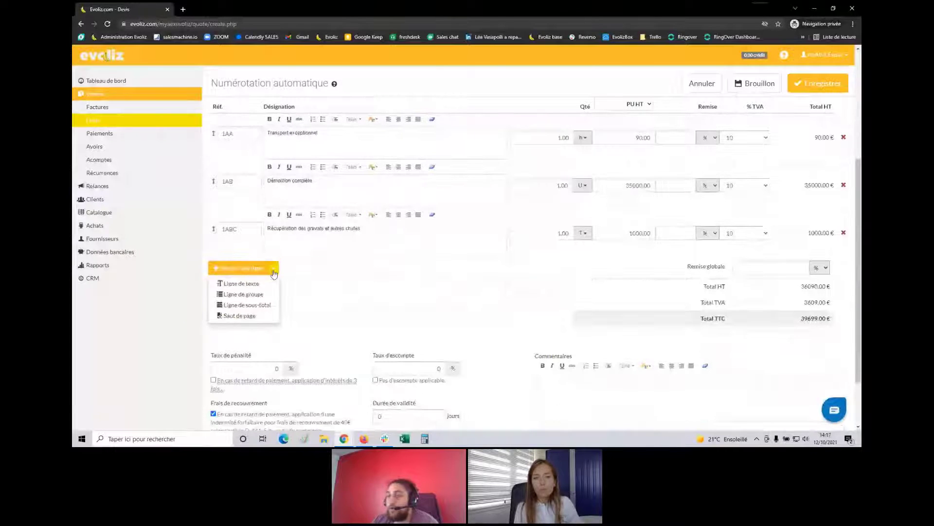
click(248, 305)
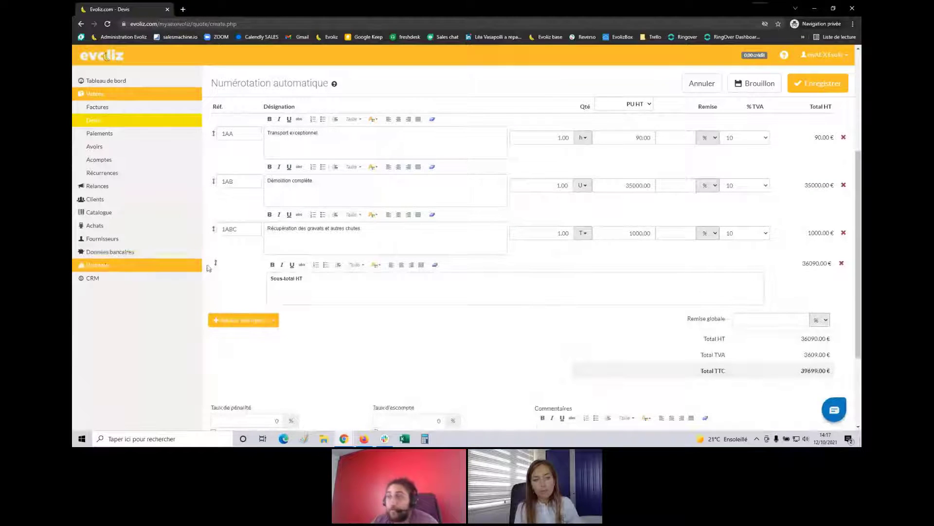
drag(221, 264, 217, 215)
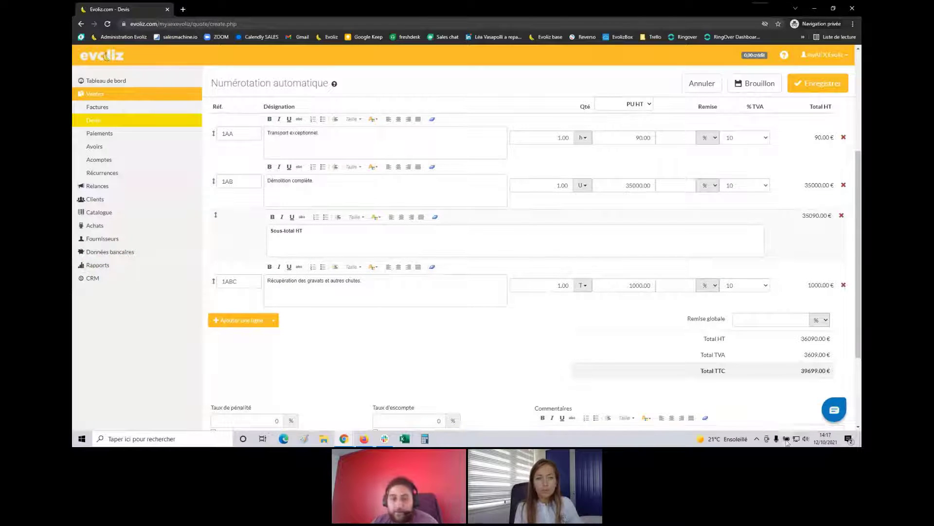
drag(700, 372, 835, 374)
double_click(825, 373)
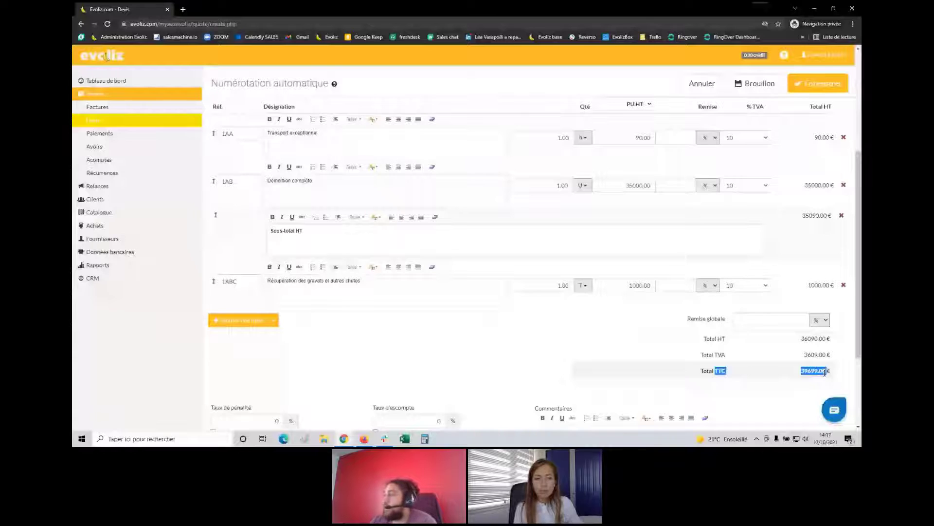
click(842, 215)
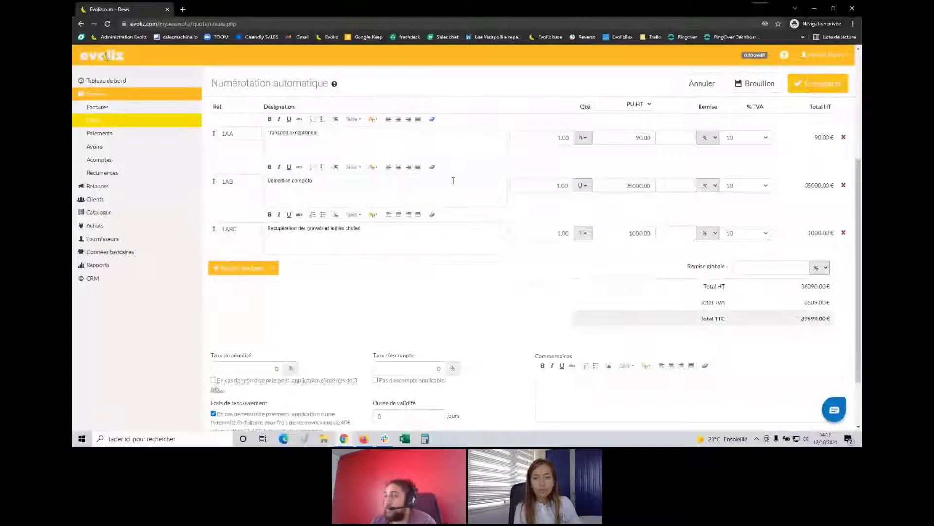
Review the quote form and put the cursor in the Commentaires box
scroll(578, 165, down, 2)
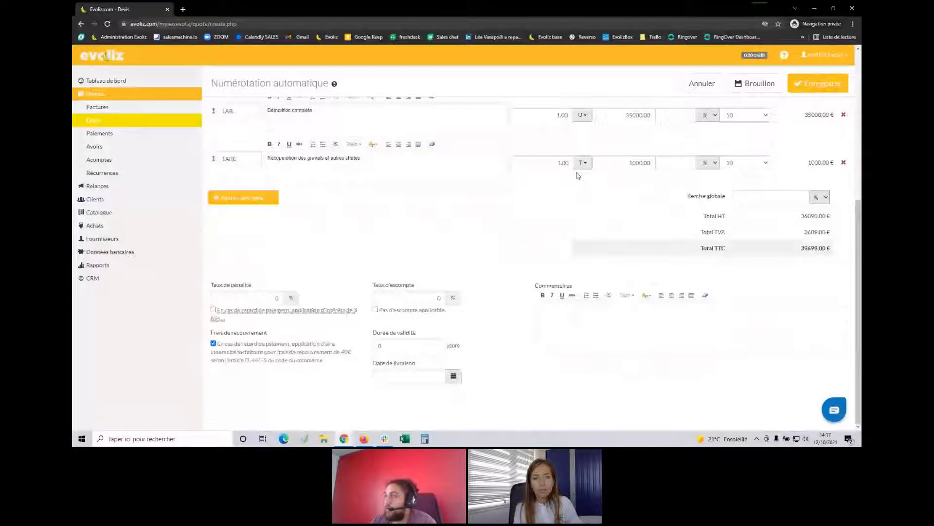
scroll(578, 175, up, 1)
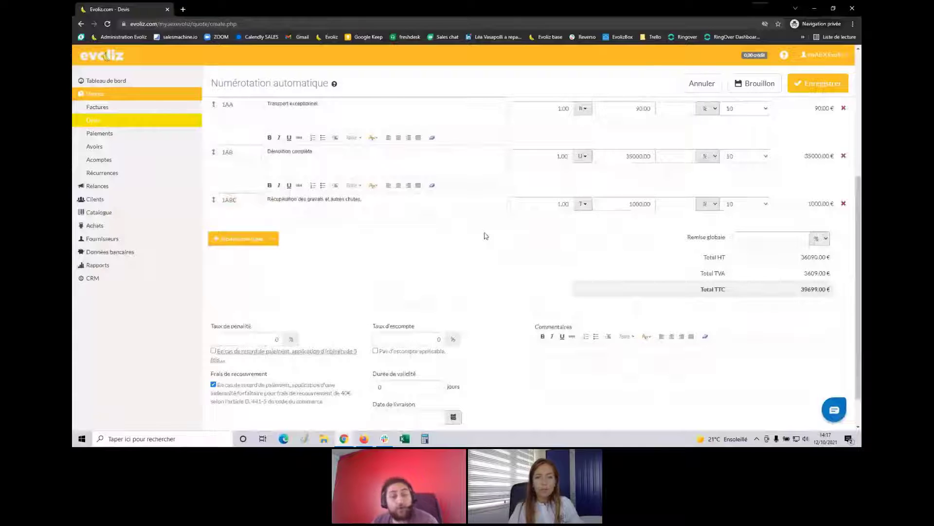
scroll(458, 229, down, 1)
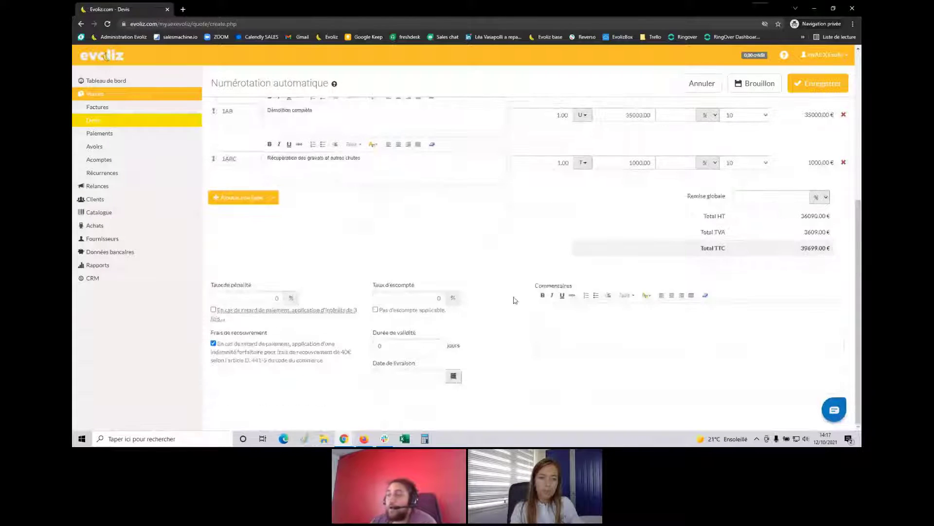
click(585, 325)
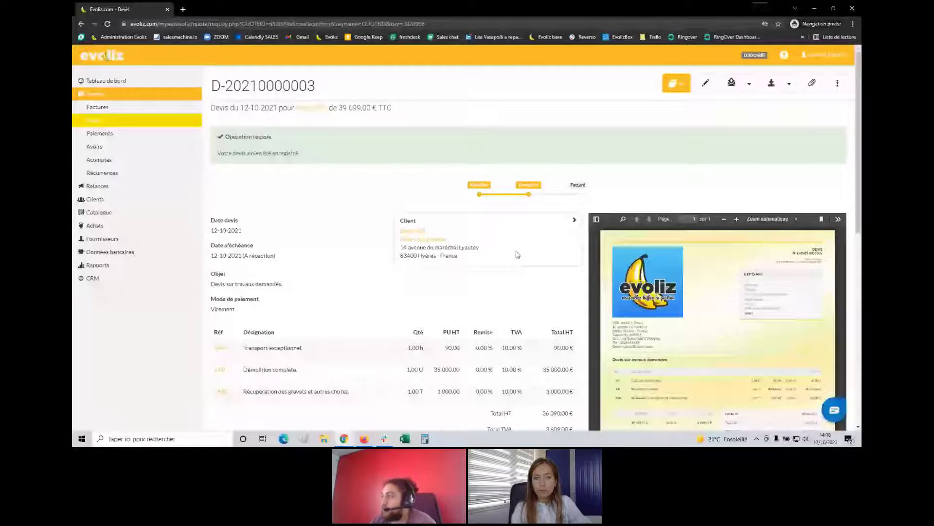
scroll(517, 254, down, 2)
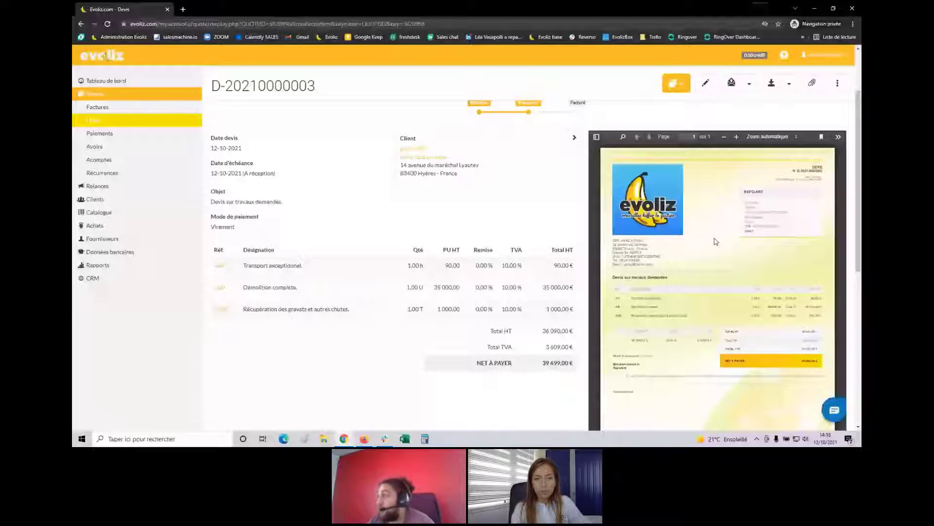
scroll(715, 241, down, 2)
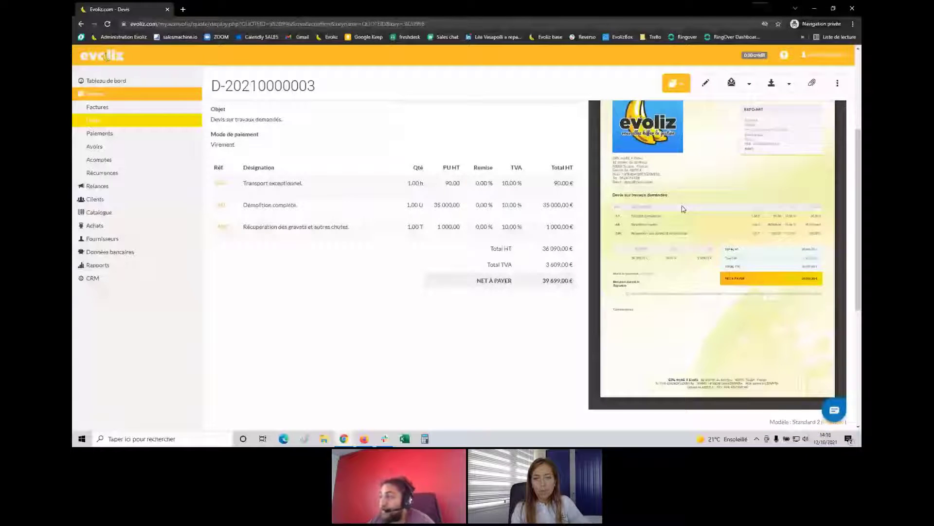
scroll(711, 239, up, 1)
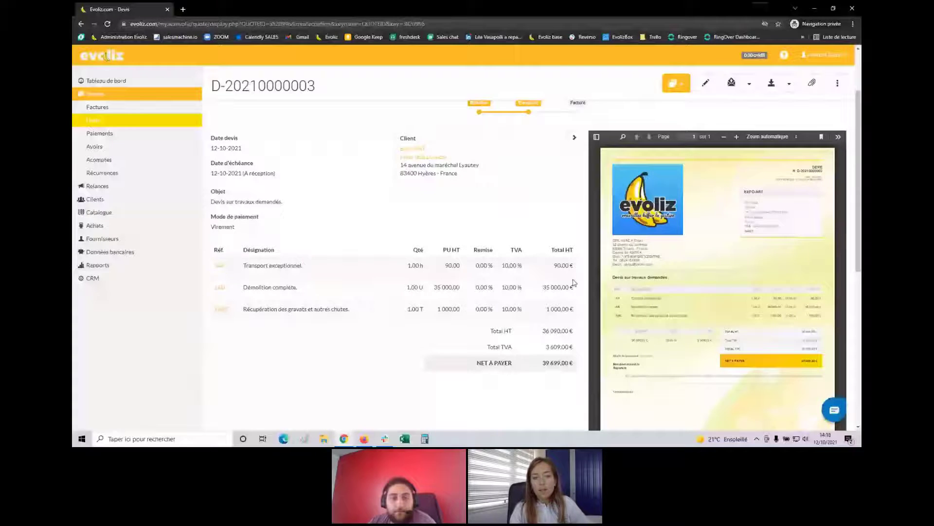
scroll(697, 141, down, 4)
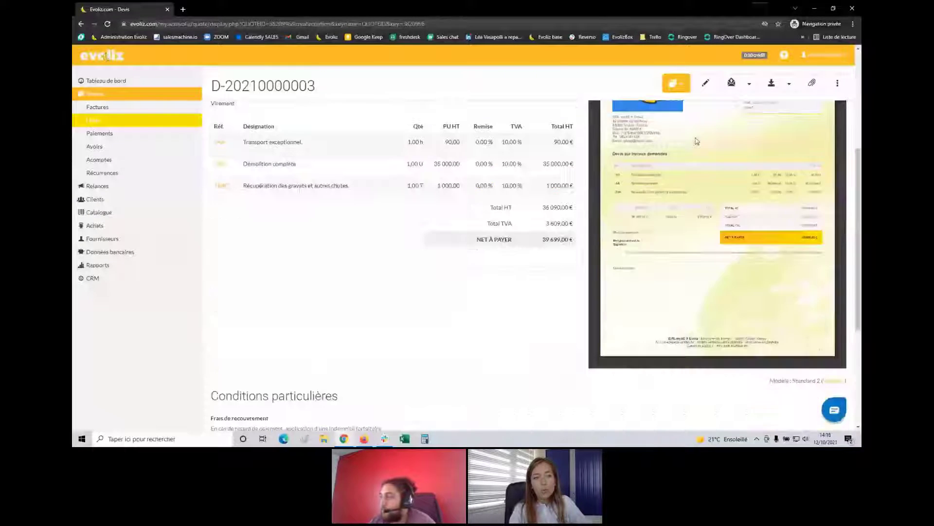
scroll(709, 143, up, 2)
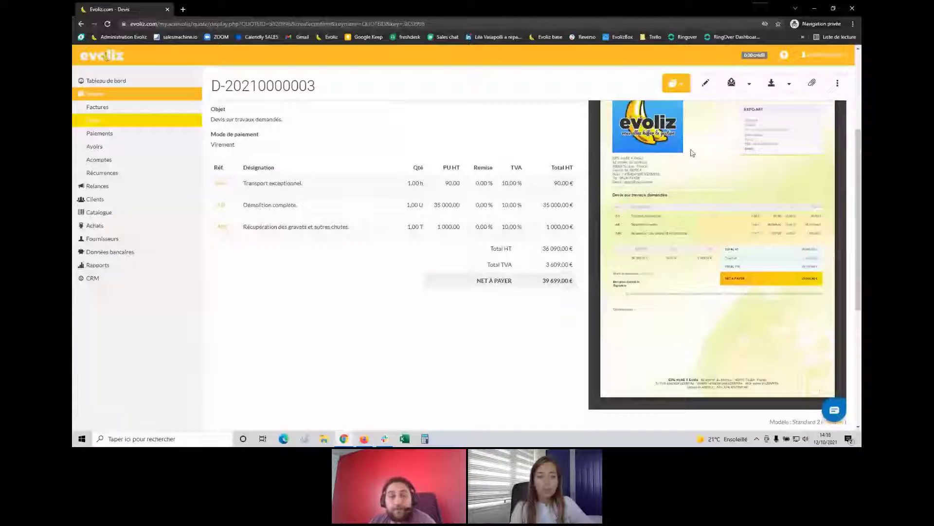
Open the NF certification PDF CERTIF-18-369-A1-TRIPTIC.pdf in a new tab, then return to the quote
click(784, 55)
click(746, 209)
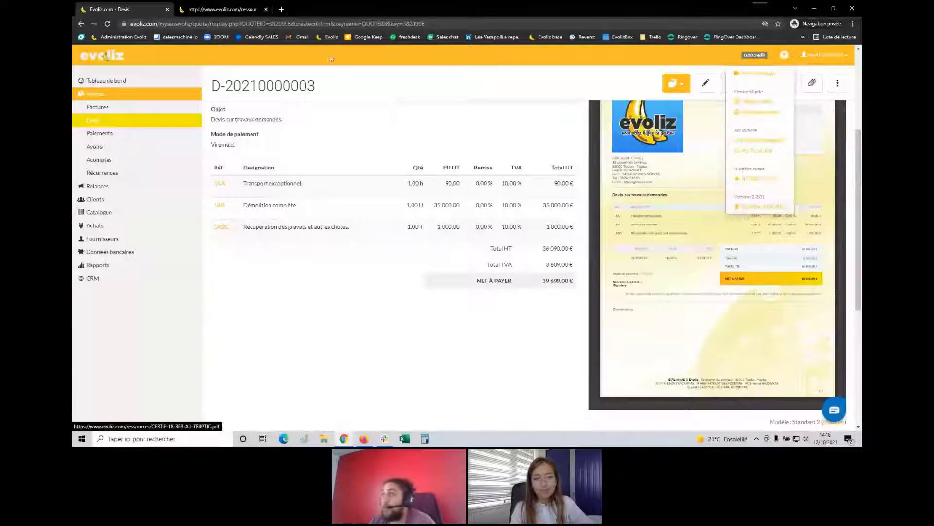
click(228, 9)
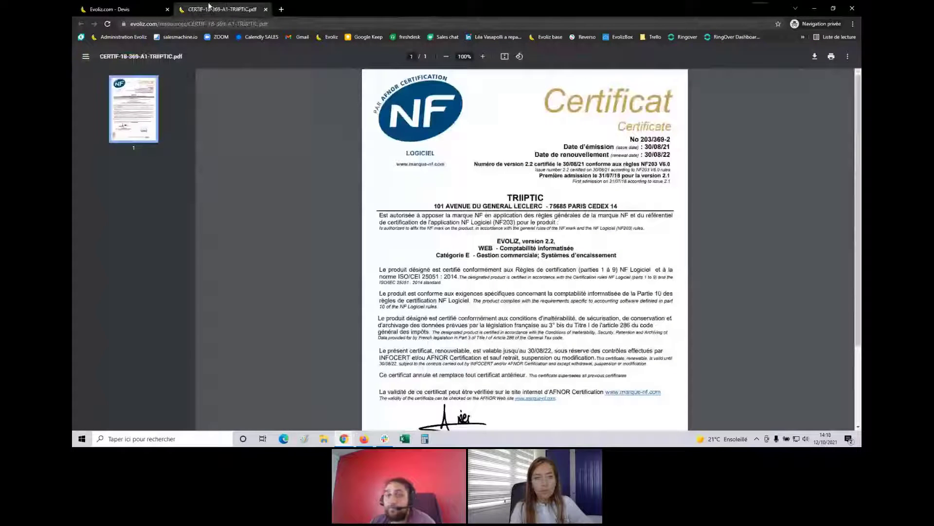
key(ctrl+Tab)
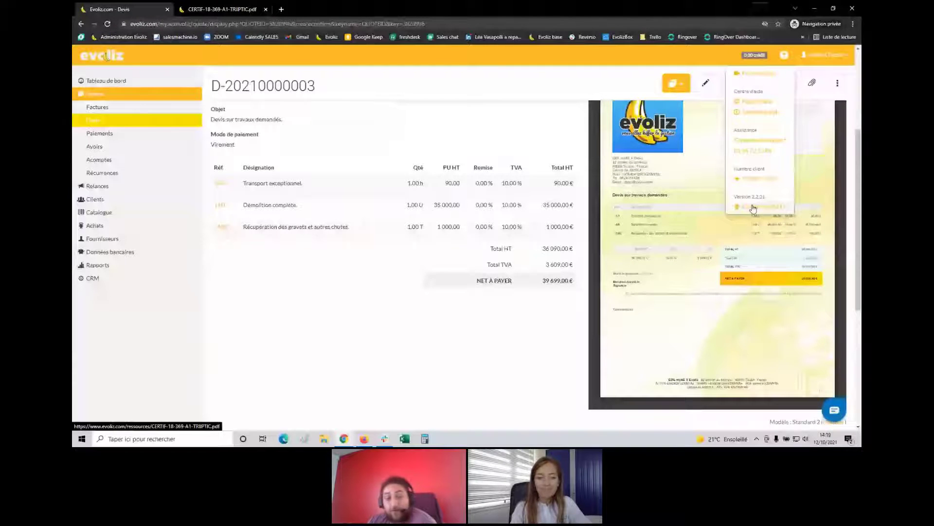
scroll(574, 154, up, 4)
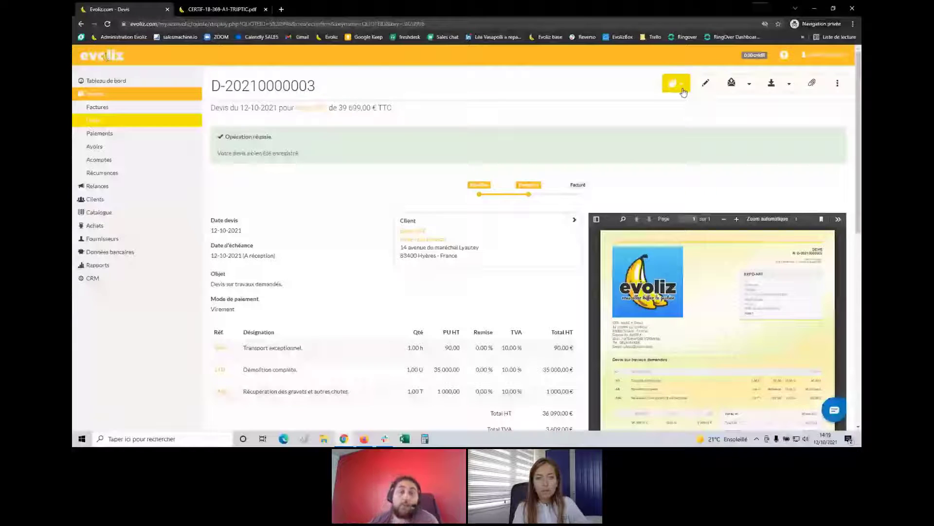
click(732, 84)
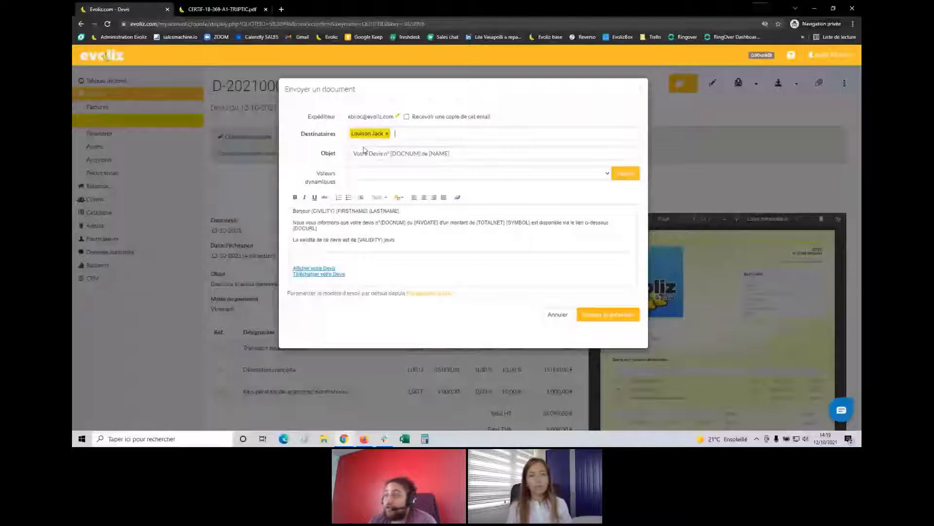
drag(398, 240, 324, 229)
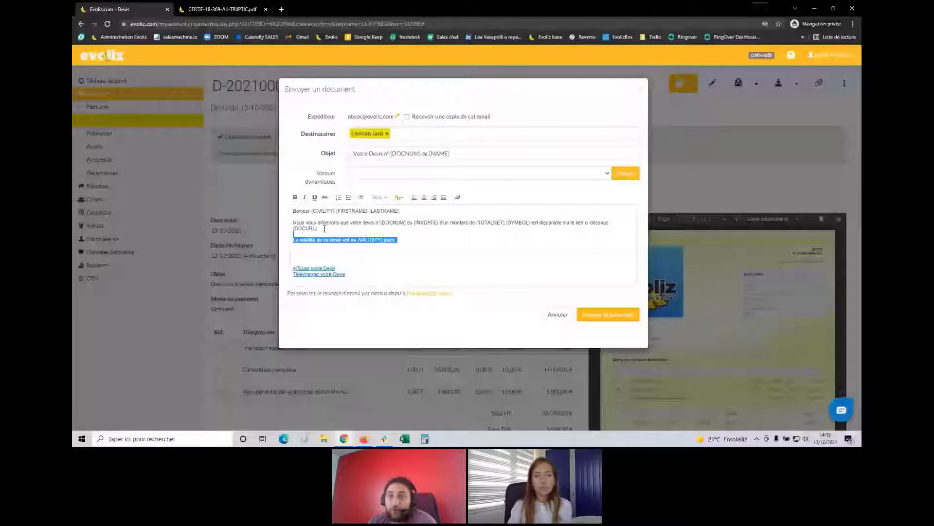
drag(325, 229, 295, 210)
click(405, 238)
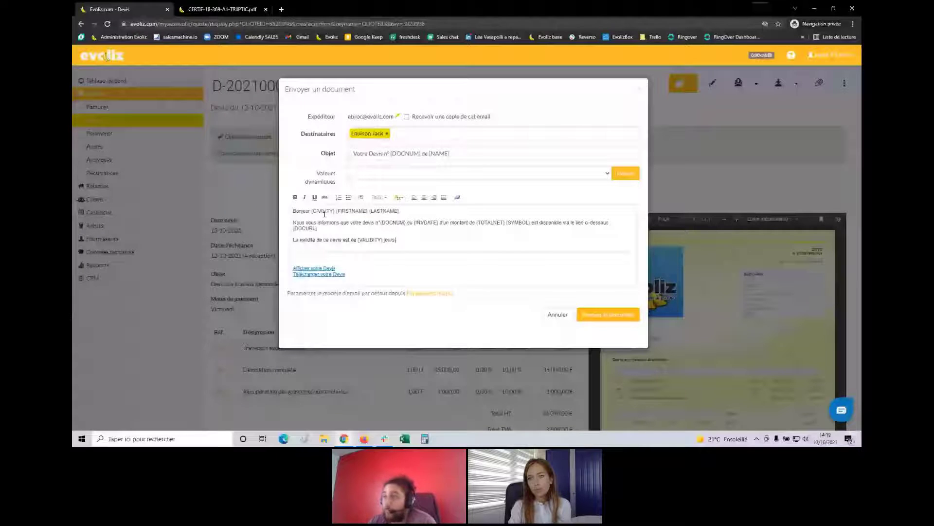
click(638, 91)
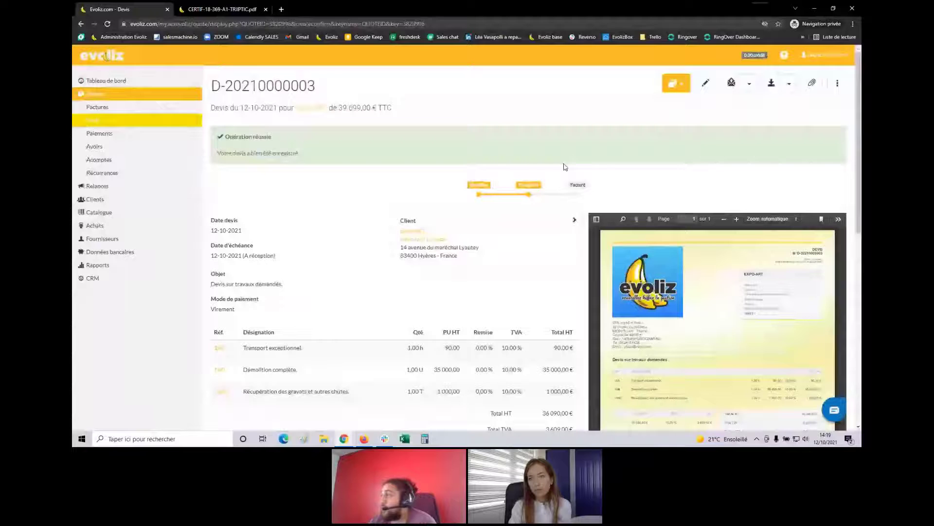
Copy the quote's shareable web link and browse its client view in a new tab
click(838, 83)
click(810, 193)
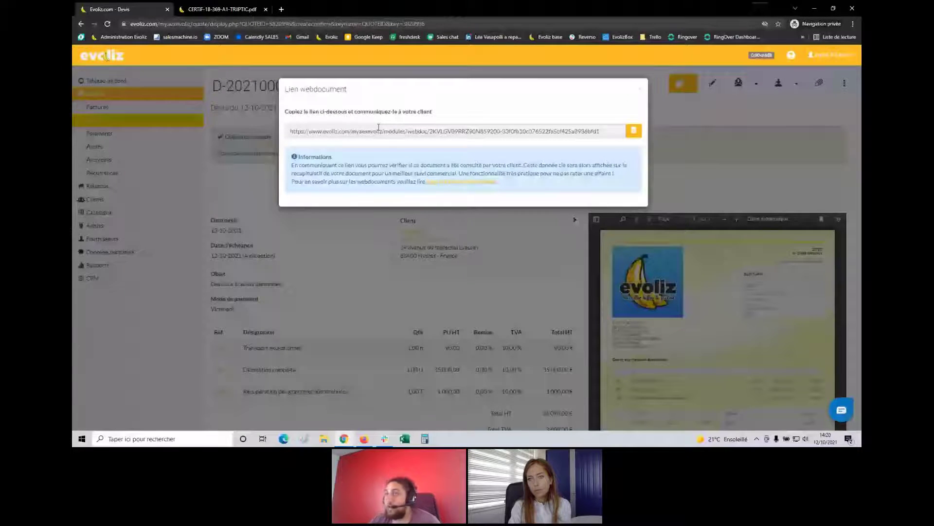
click(282, 11)
key(Return)
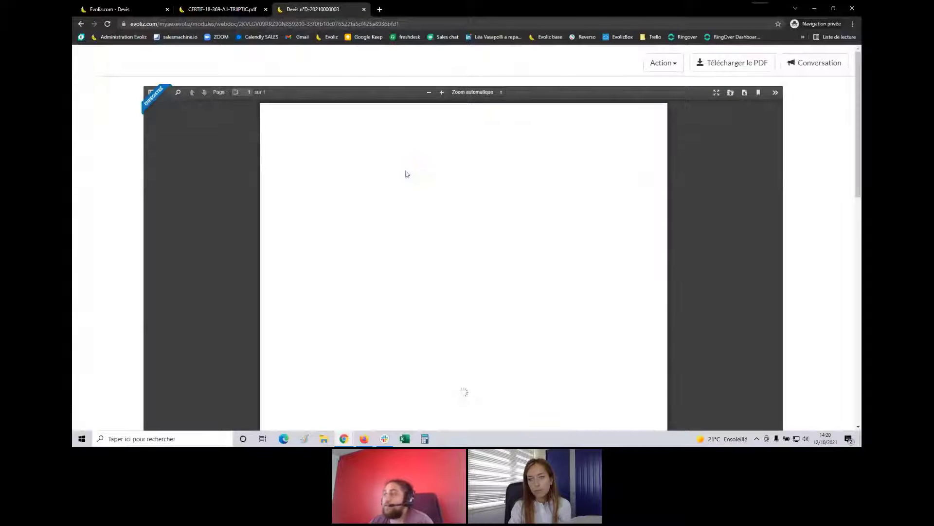
scroll(414, 175, down, 2)
scroll(414, 175, down, 3)
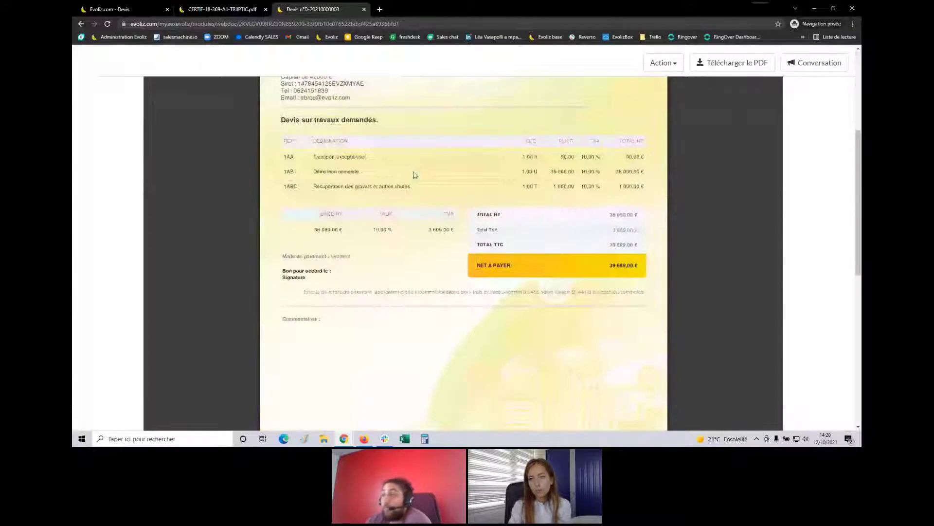
scroll(415, 174, down, 1)
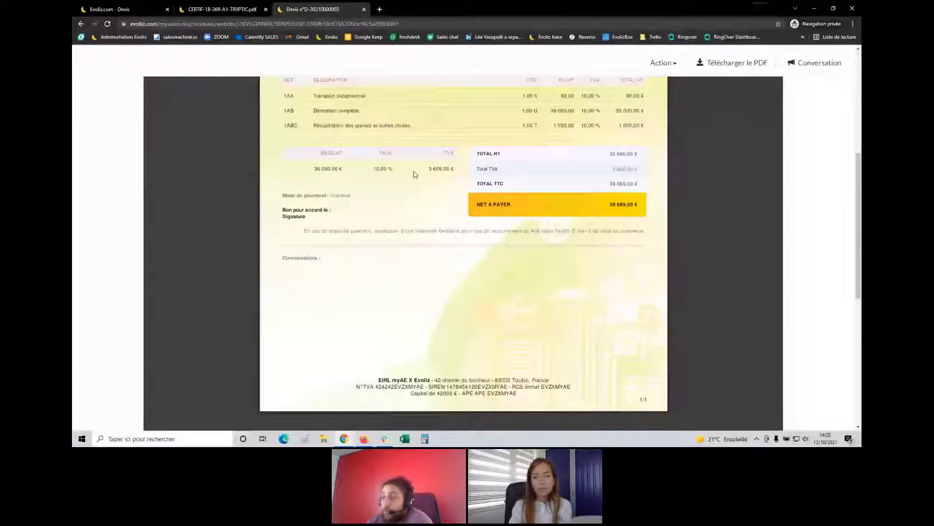
scroll(447, 198, down, 2)
scroll(446, 198, up, 8)
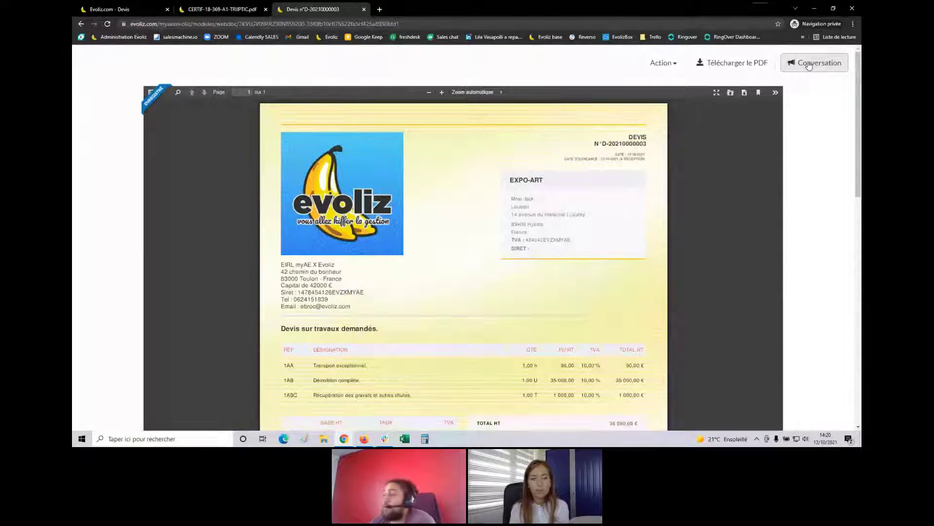
scroll(526, 292, down, 2)
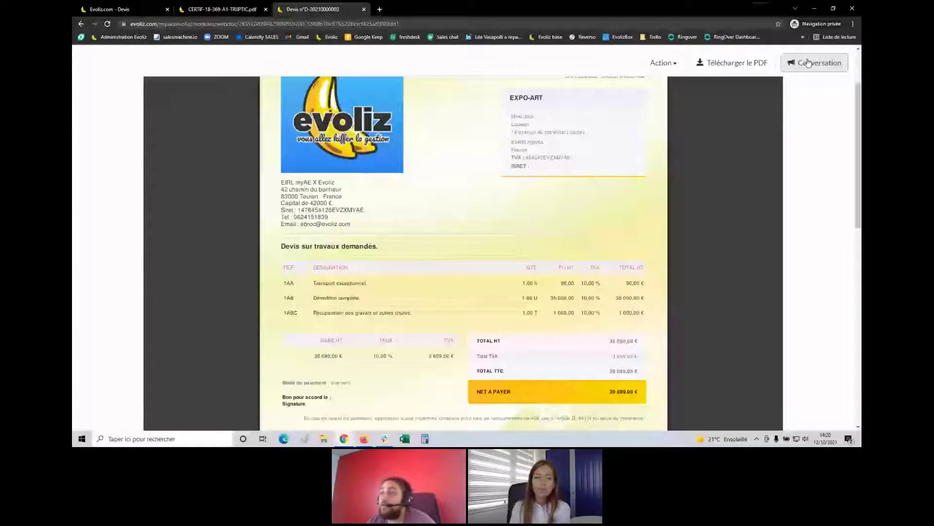
Close the web link window on the quote tab and switch to the online document view
key(ctrl+1)
click(330, 257)
scroll(330, 257, down, 10)
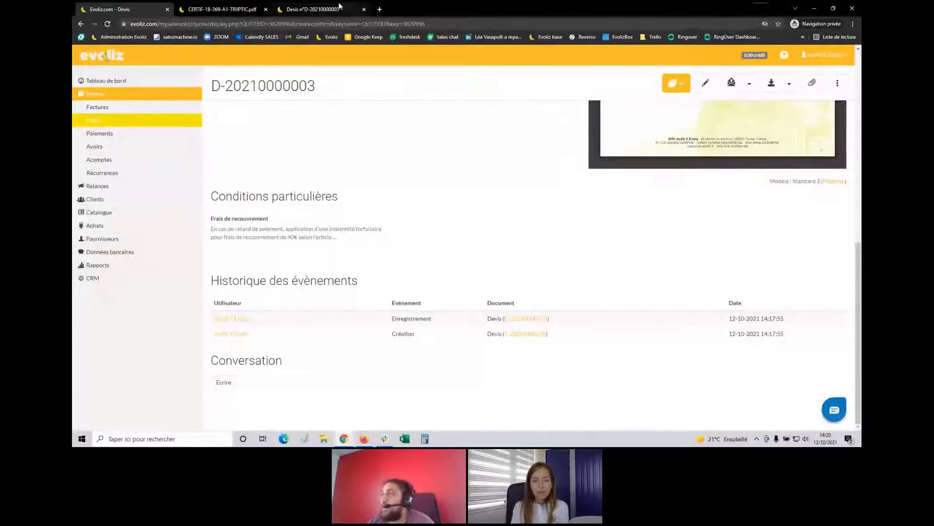
click(340, 7)
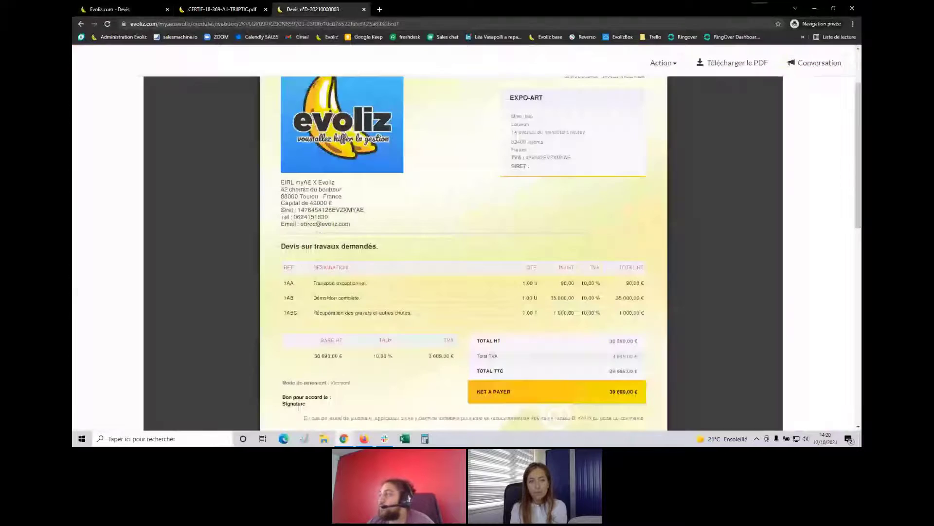
click(664, 63)
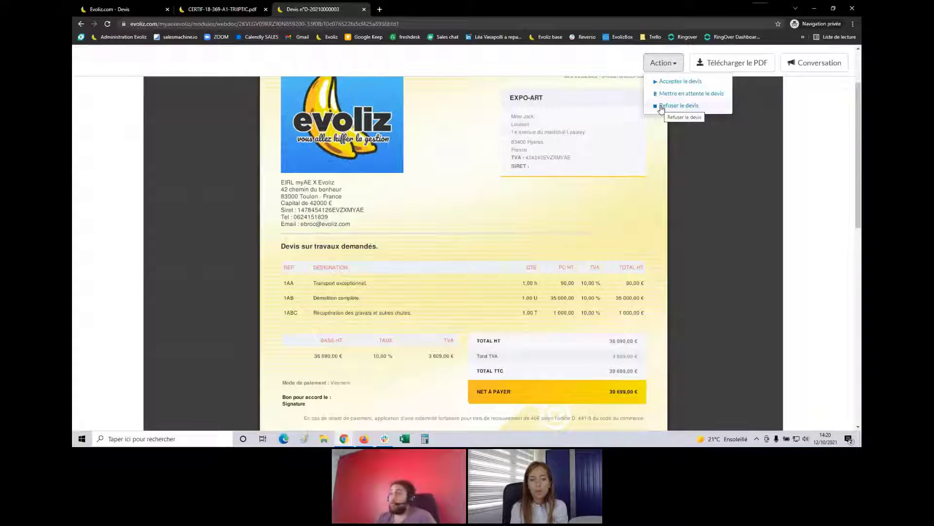
click(676, 83)
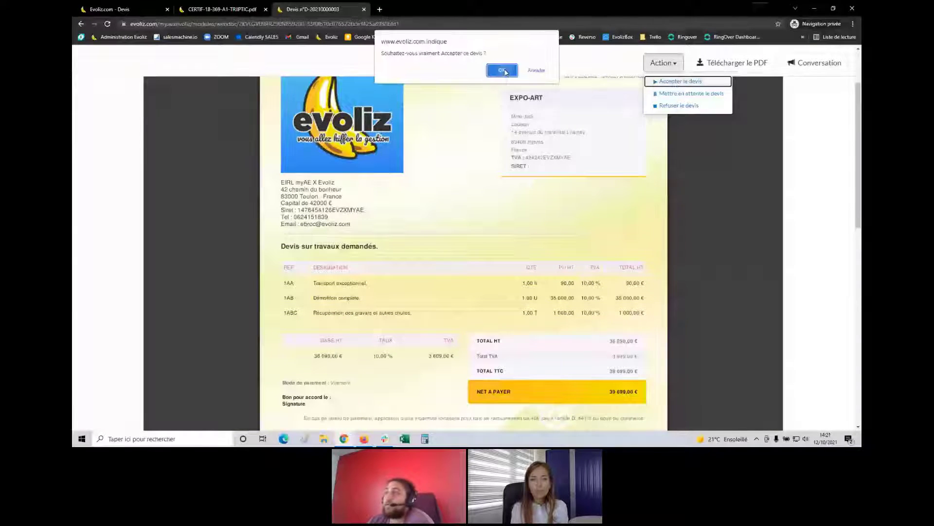
click(503, 71)
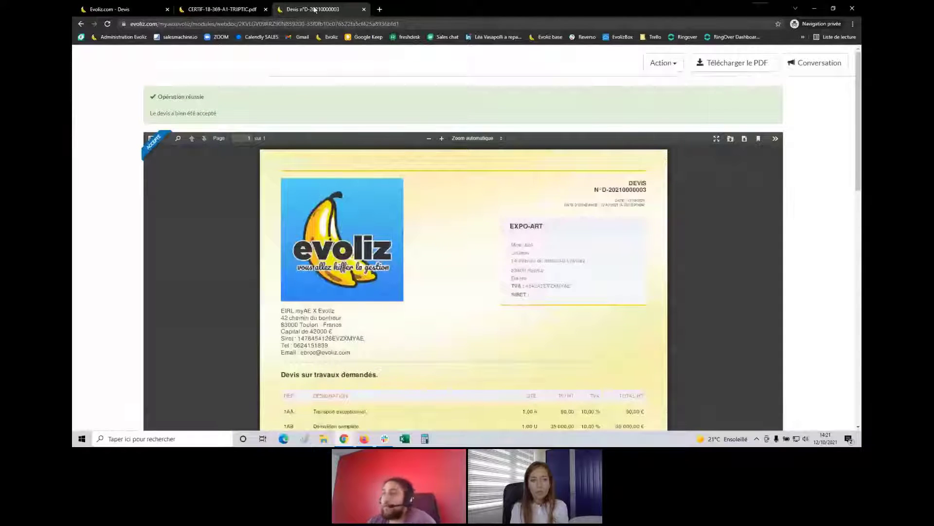
click(115, 9)
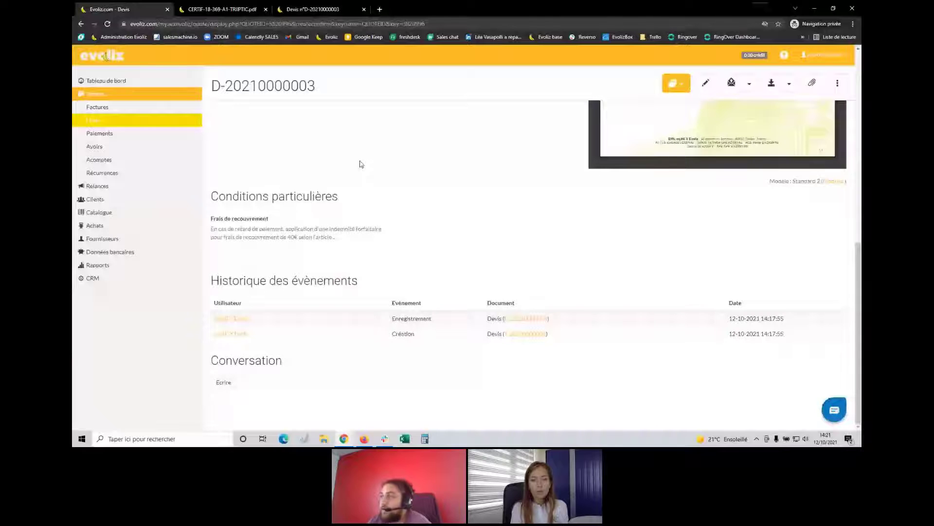
scroll(423, 180, up, 8)
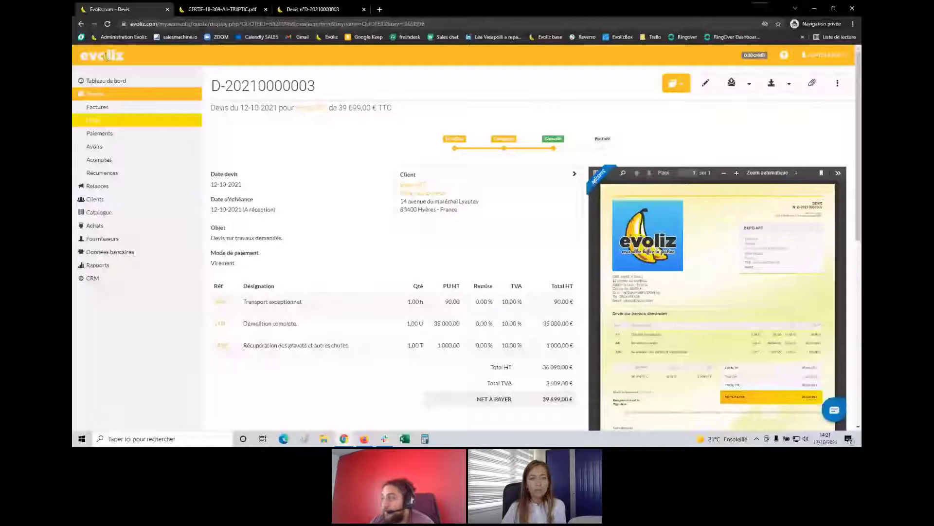
scroll(338, 220, down, 5)
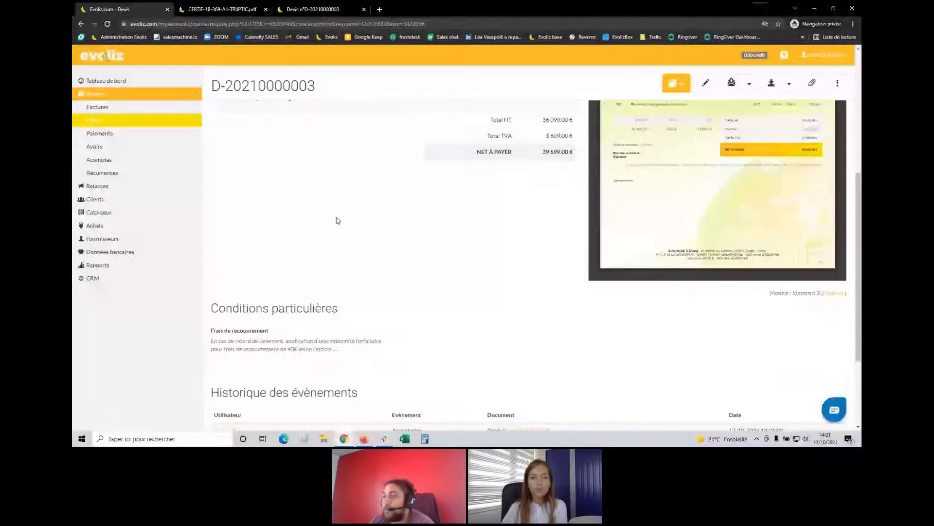
scroll(338, 220, down, 3)
drag(211, 265, 322, 273)
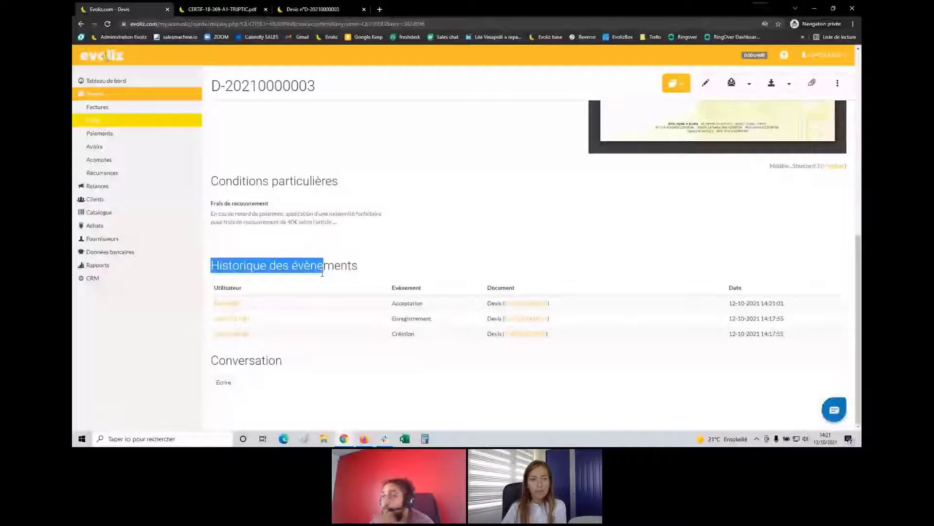
drag(219, 265, 373, 263)
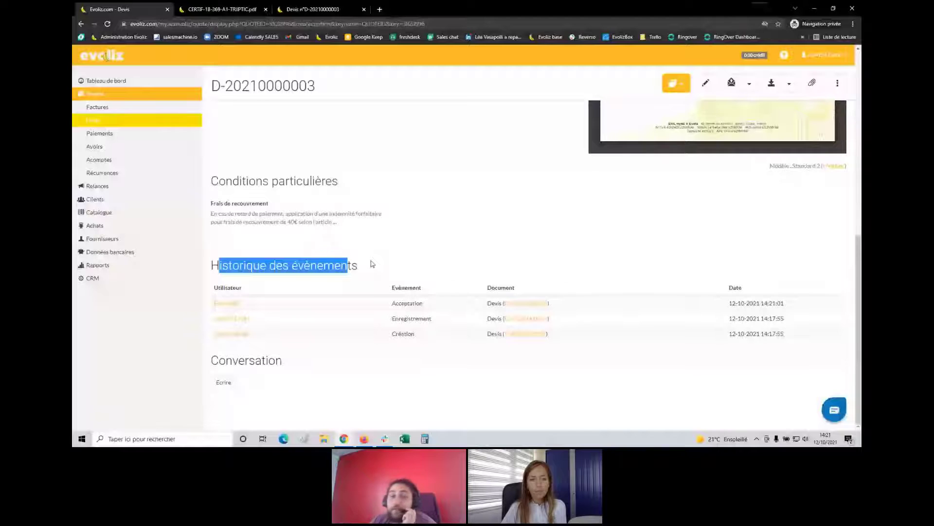
click(319, 335)
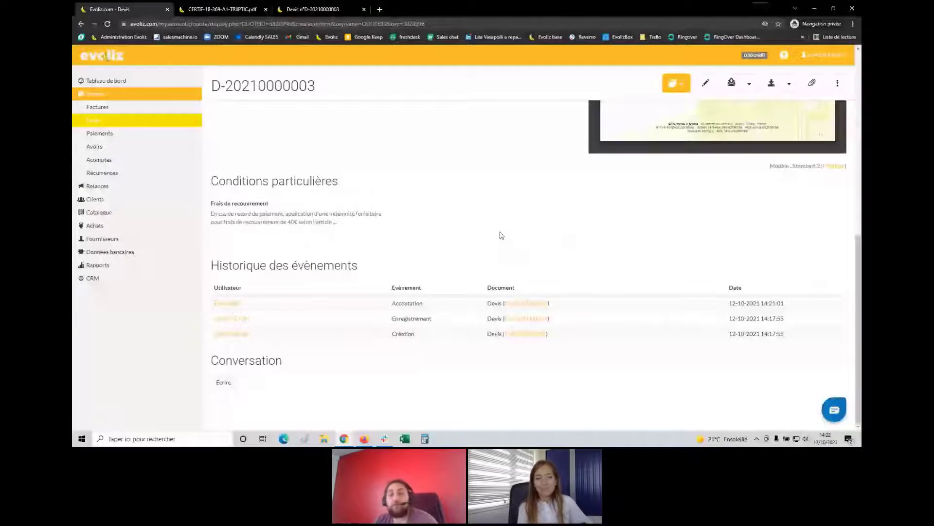
scroll(369, 263, up, 8)
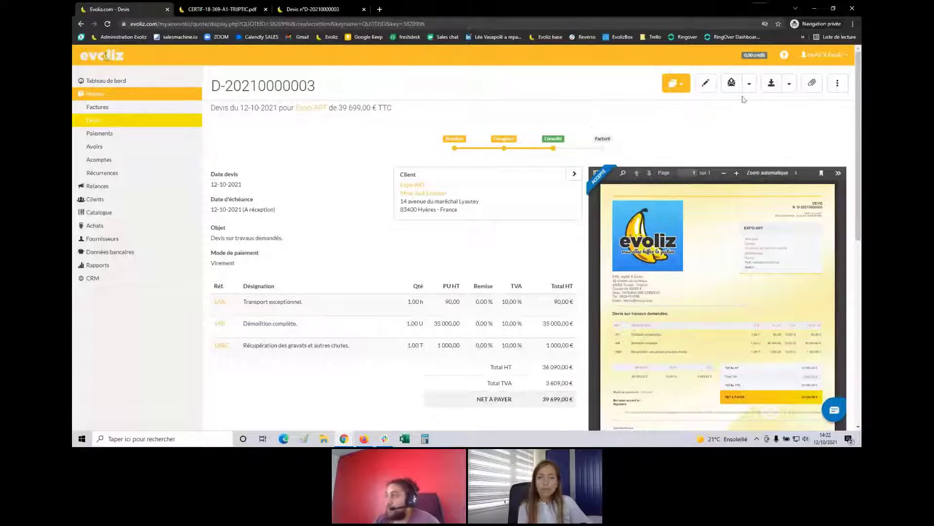
click(680, 85)
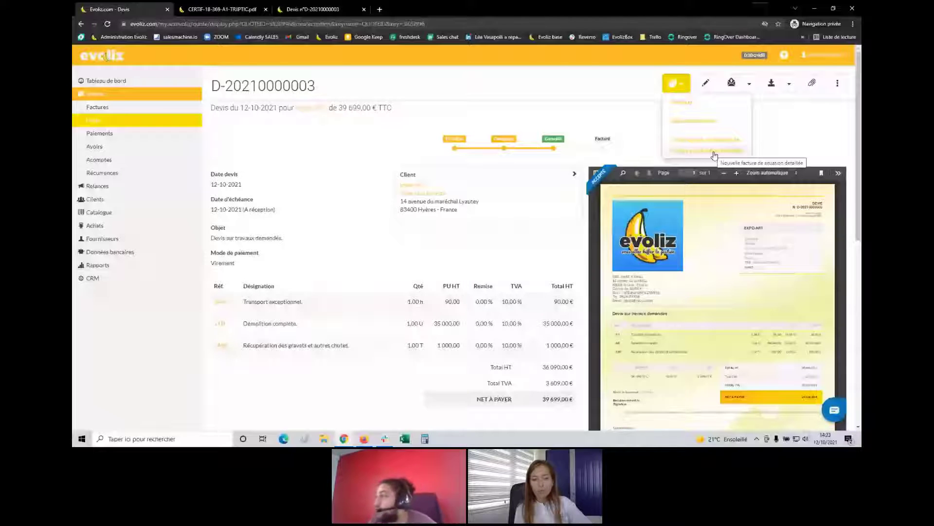
click(714, 155)
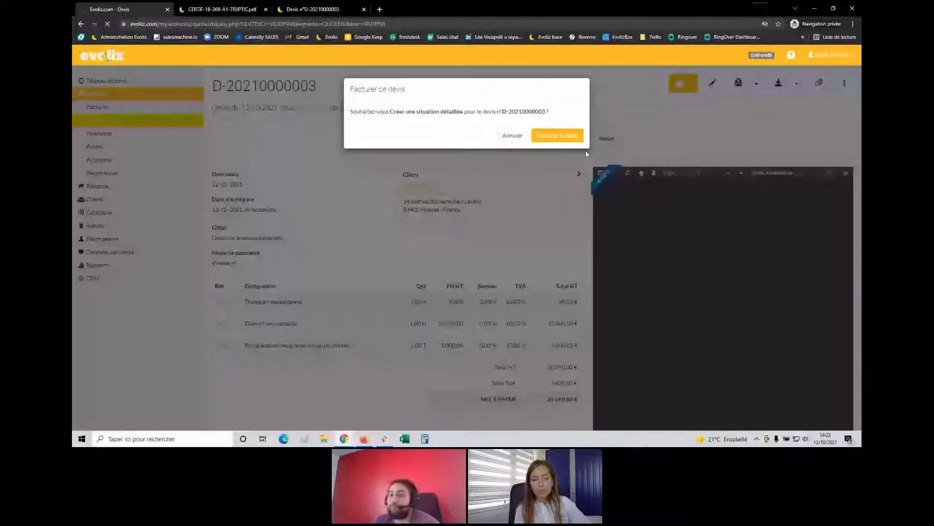
click(557, 136)
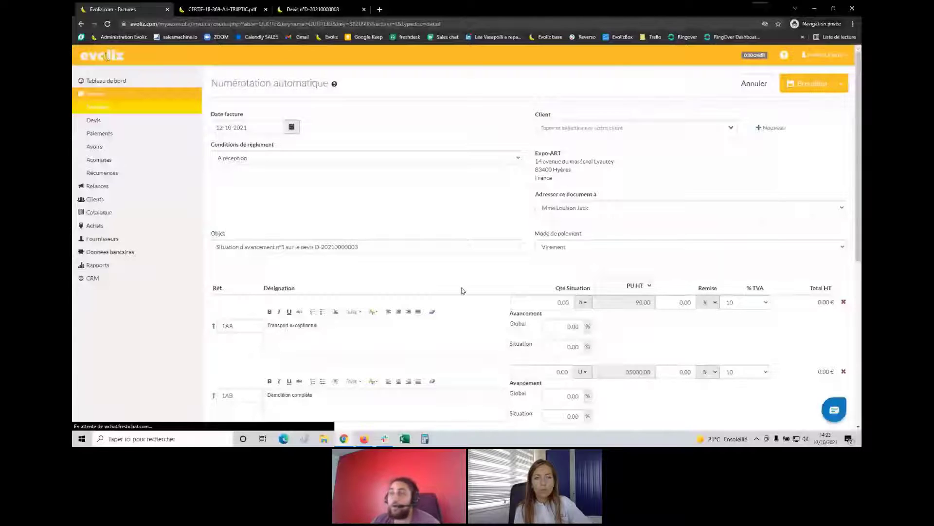
Enter progress of 50% on line 1AA and 30% on line 1AB
scroll(318, 191, down, 2)
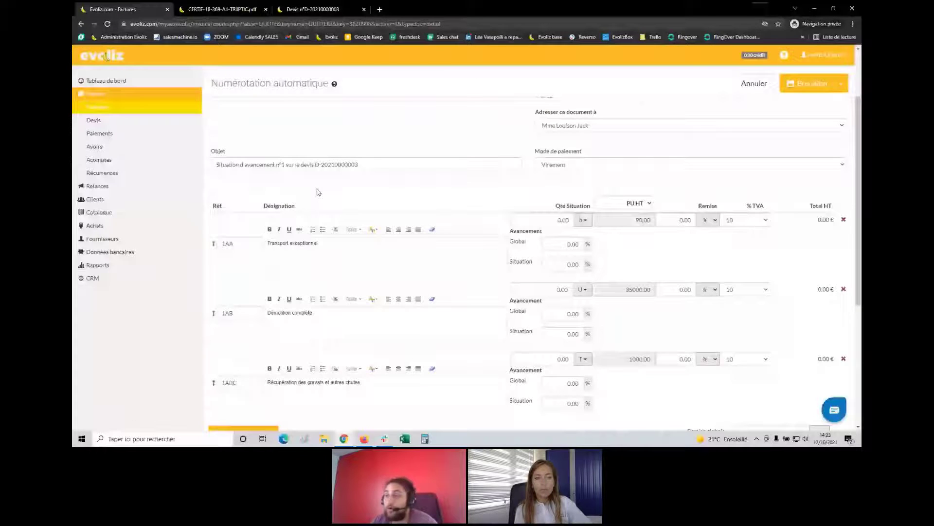
scroll(317, 191, down, 1)
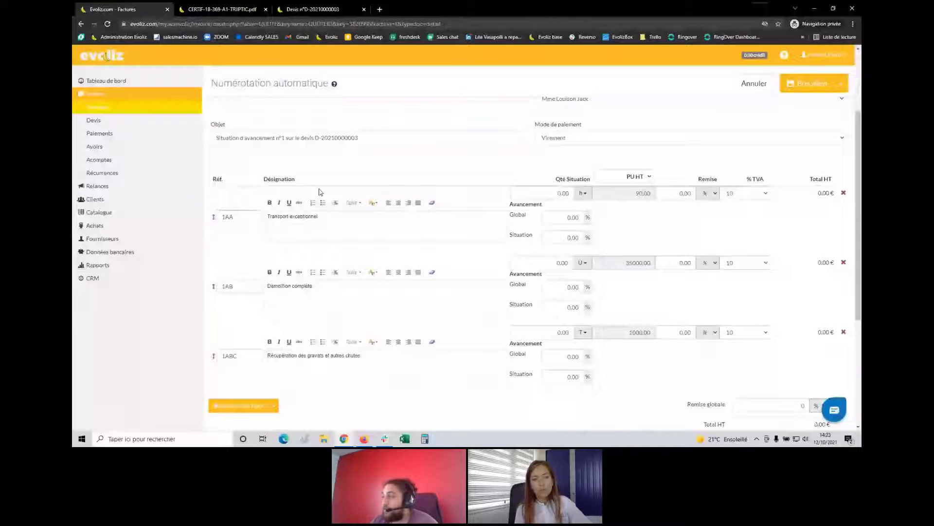
scroll(320, 192, down, 1)
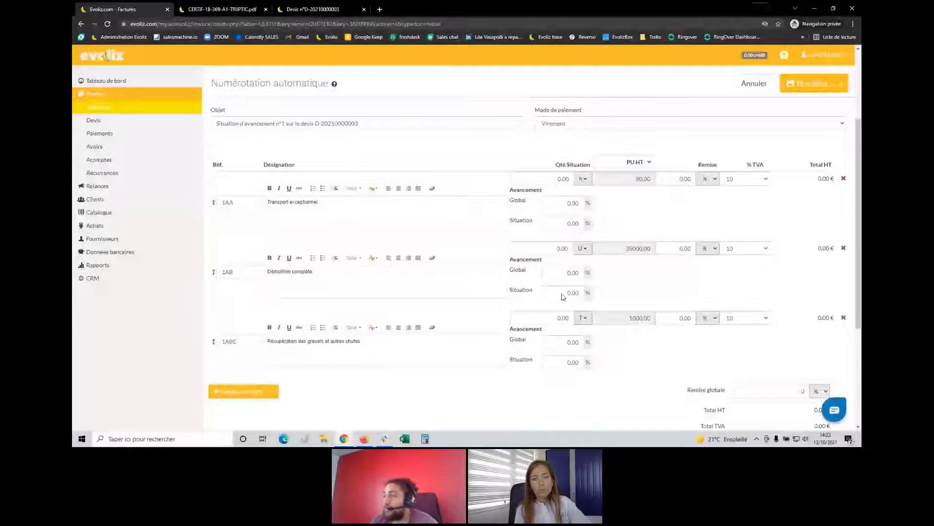
click(567, 223)
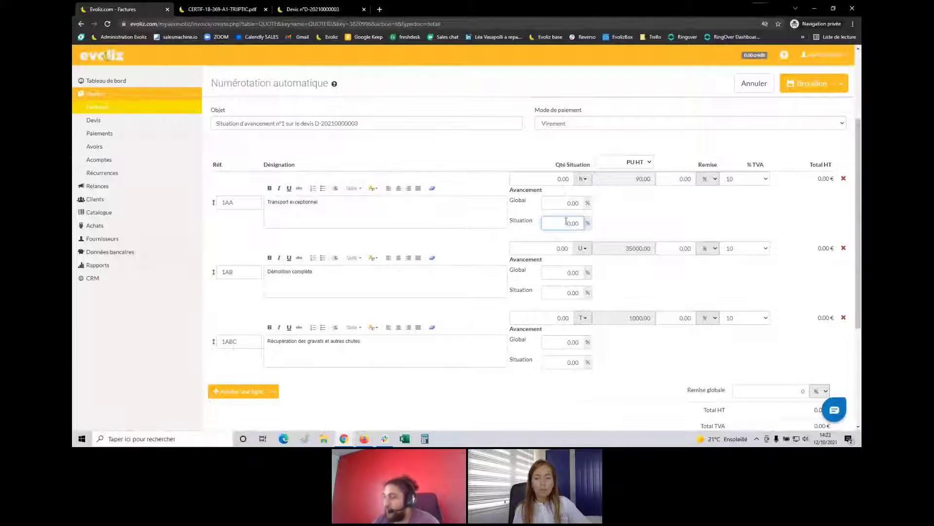
text(50)
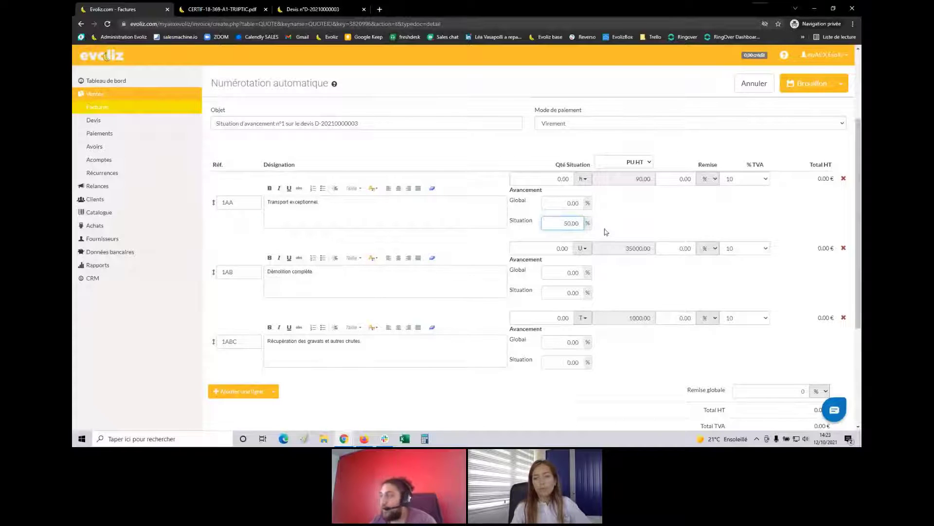
scroll(589, 232, down, 1)
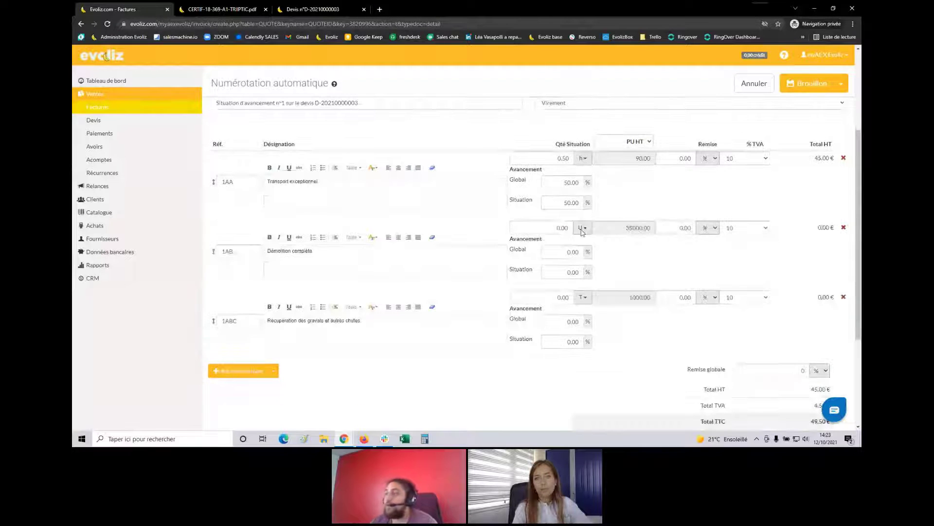
scroll(568, 253, down, 1)
click(568, 253)
text(30)
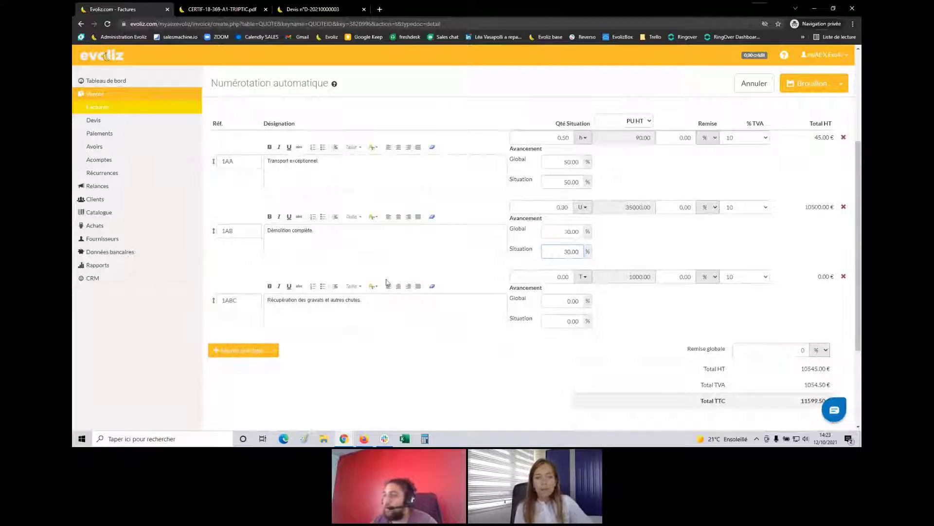
scroll(454, 298, down, 1)
scroll(455, 300, down, 1)
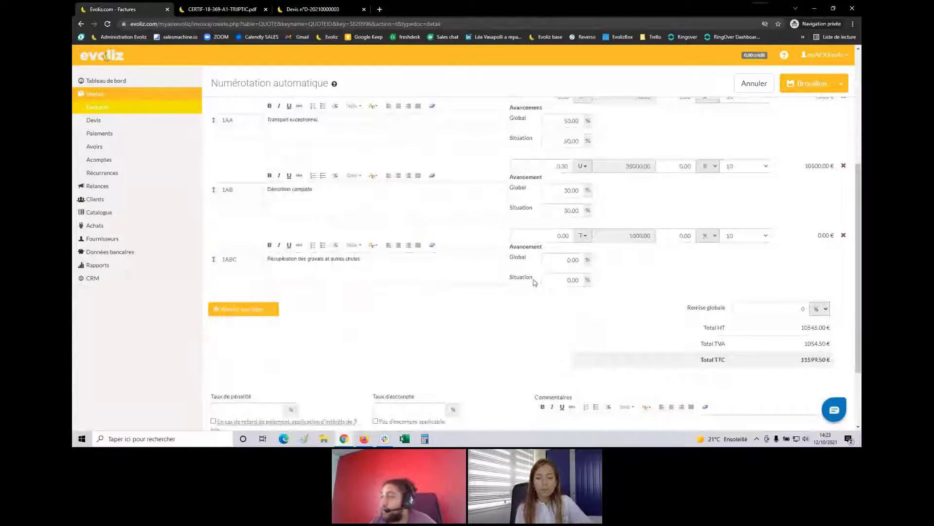
click(544, 280)
text(8)
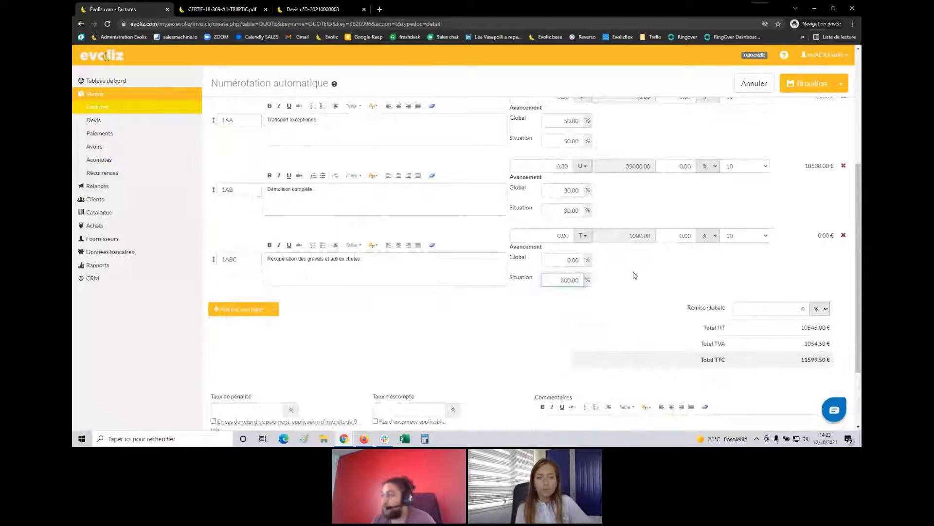
click(632, 282)
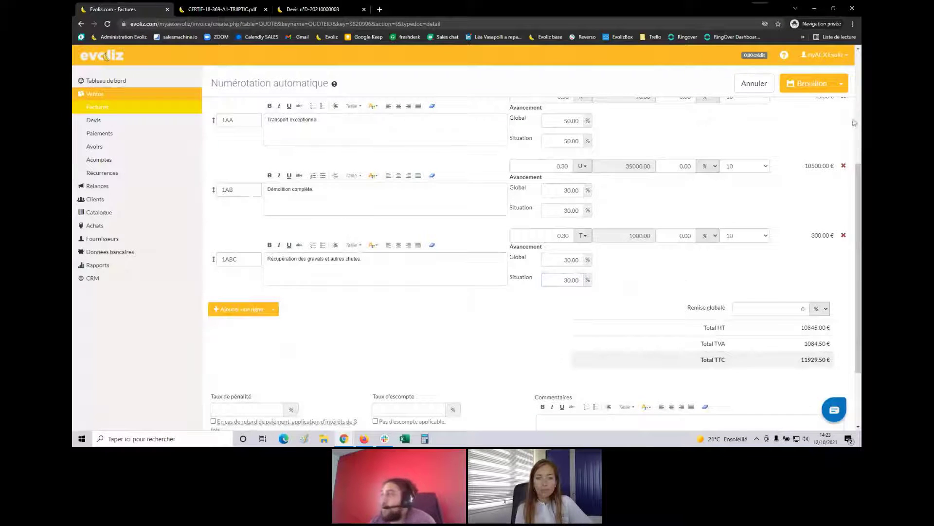
click(818, 87)
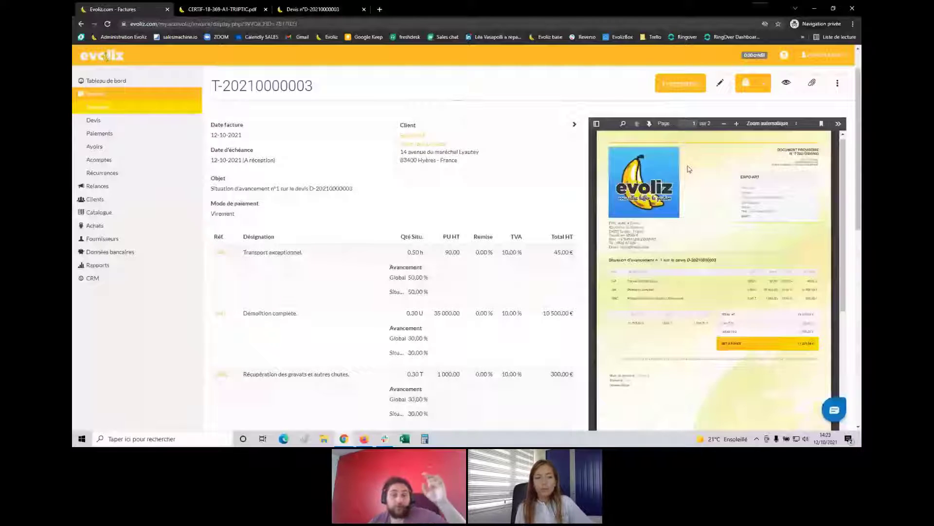
scroll(681, 305, down, 1)
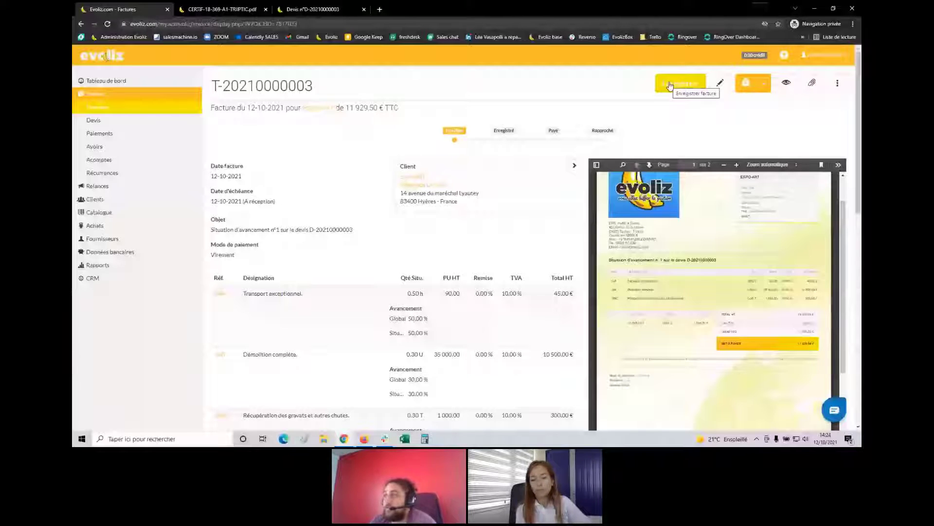
click(670, 86)
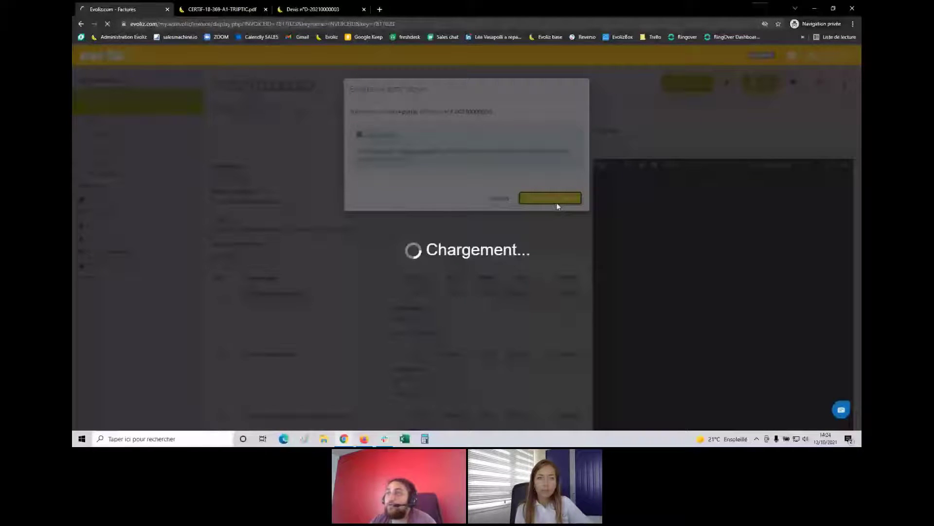
scroll(277, 173, down, 3)
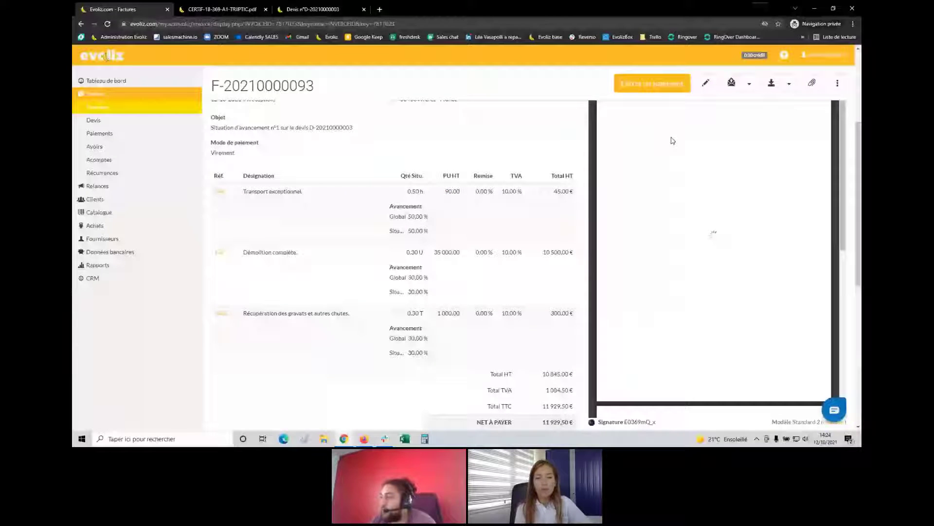
scroll(672, 141, down, 2)
drag(600, 340, 658, 346)
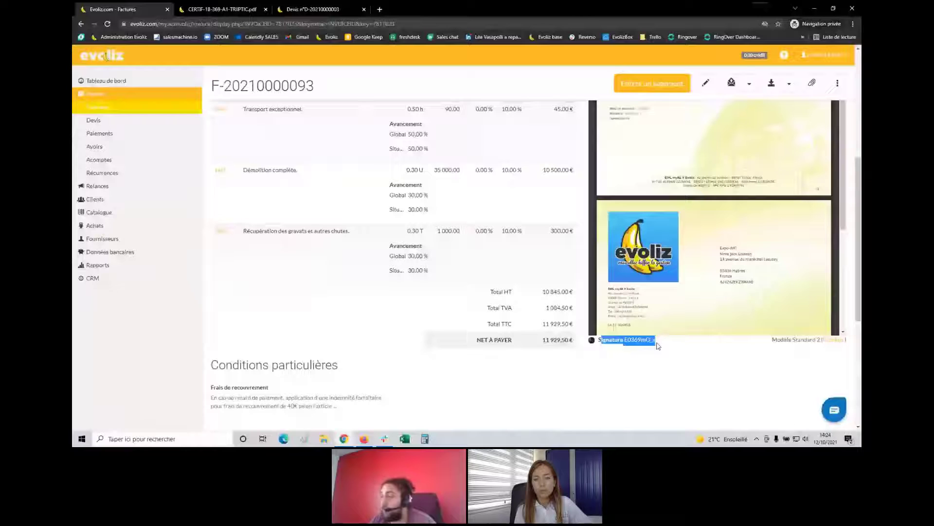
click(657, 346)
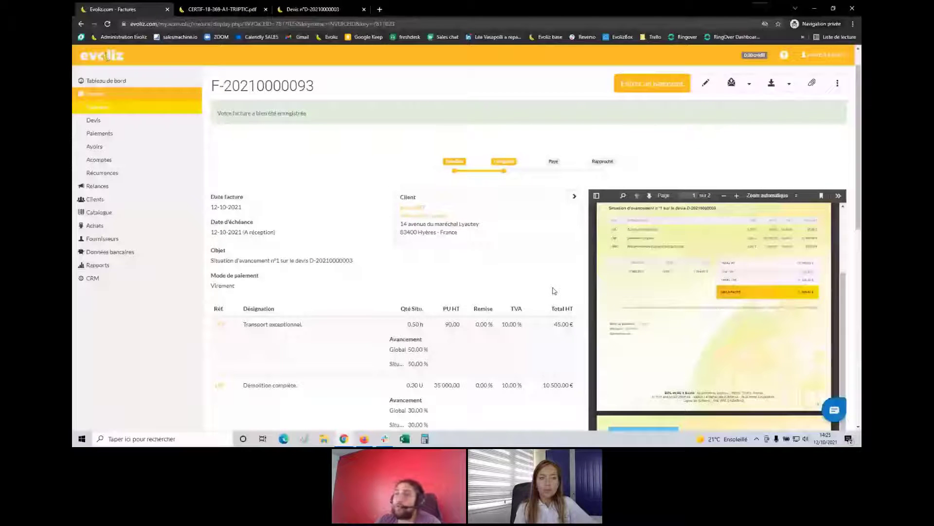
click(288, 382)
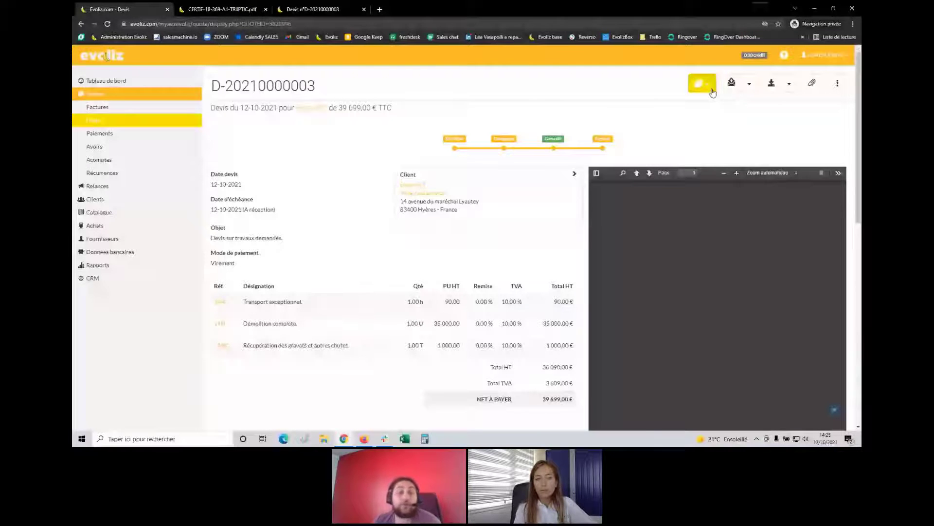
click(711, 91)
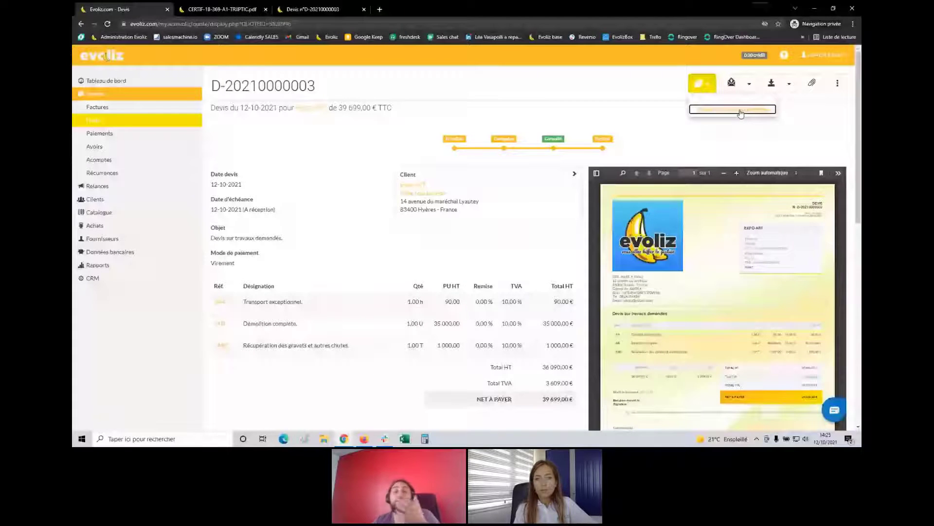
click(740, 111)
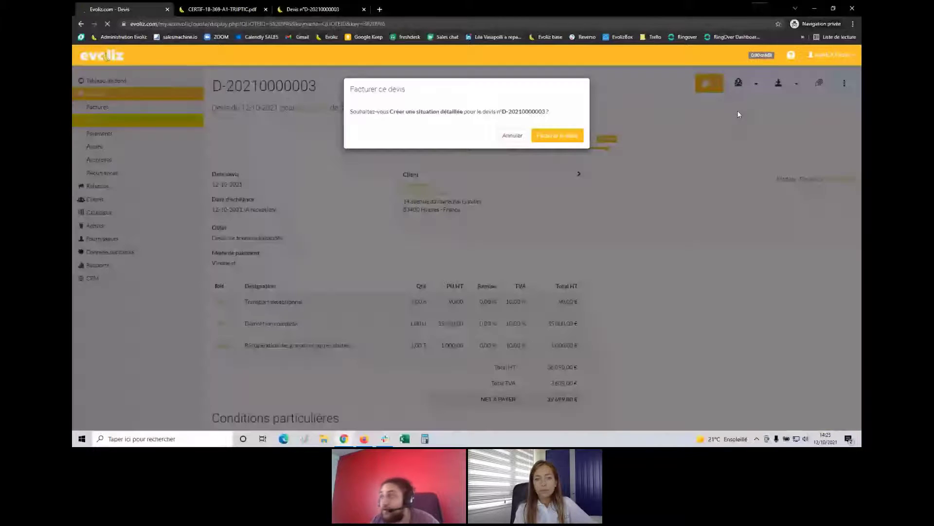
click(549, 140)
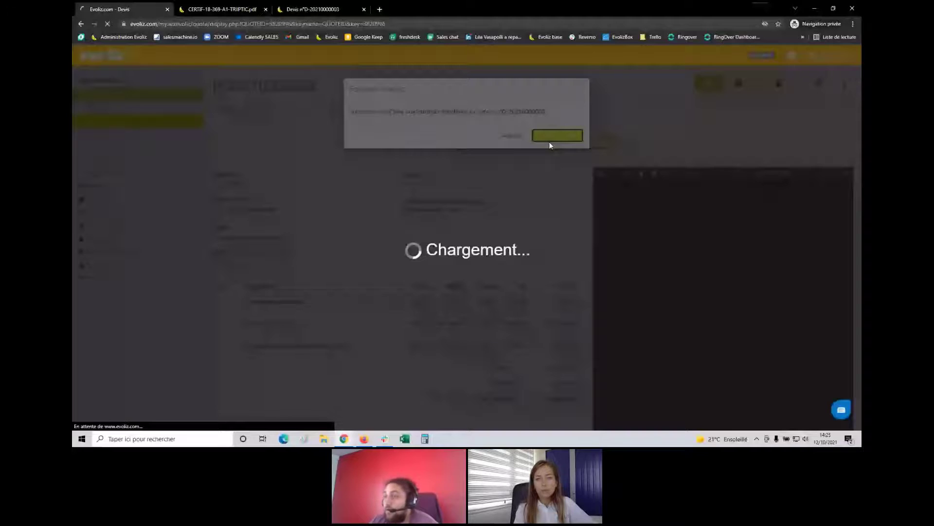
Set 70% on Démolition complète and gravats recovery, 50% on Transport exceptionnel, and save as draft
scroll(567, 259, down, 2)
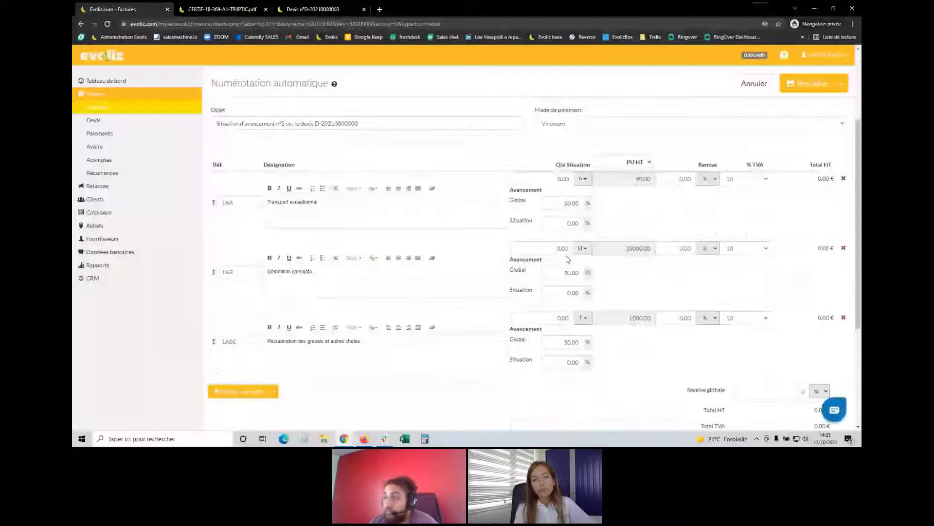
click(565, 292)
text(7)
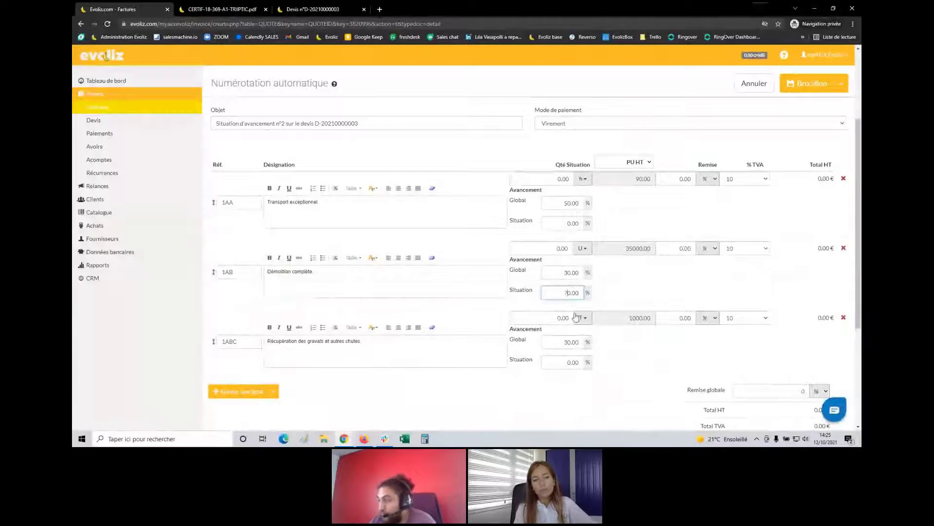
click(567, 362)
text(7)
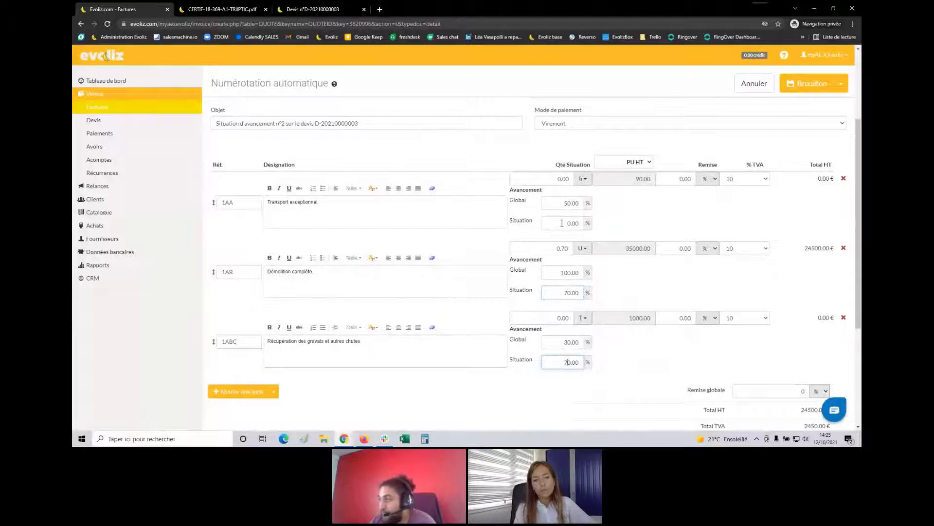
click(569, 224)
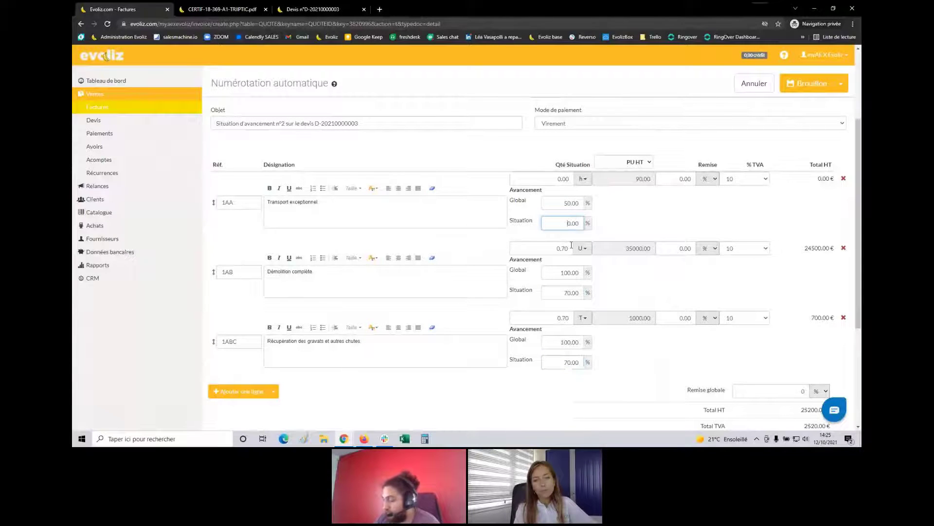
text(5)
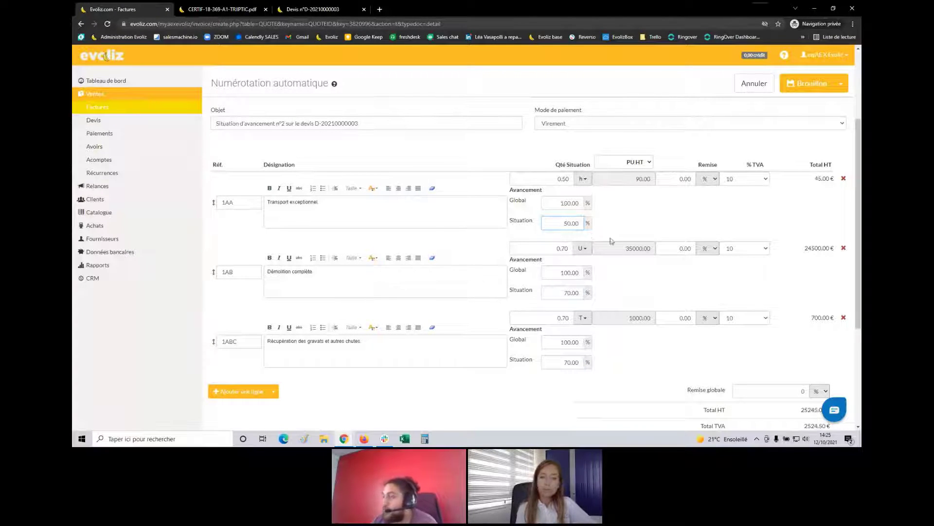
click(650, 330)
click(812, 84)
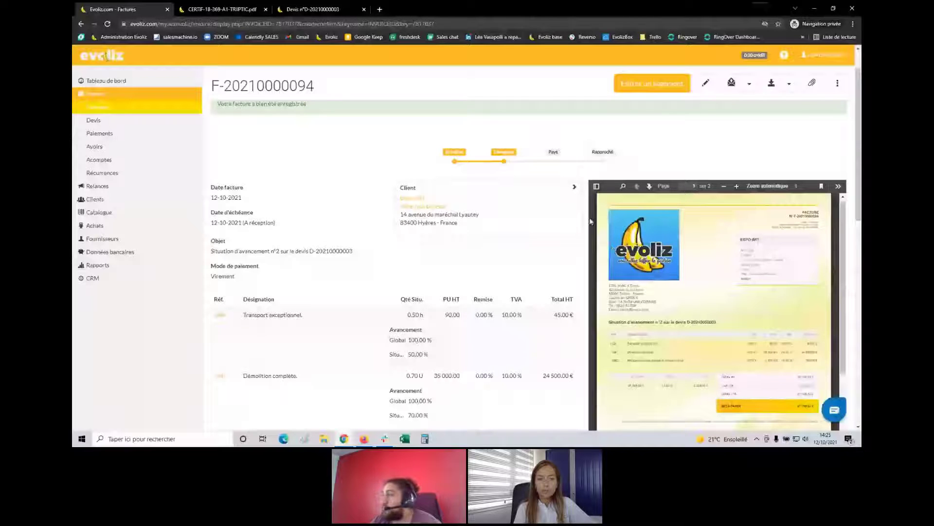
click(837, 83)
click(794, 198)
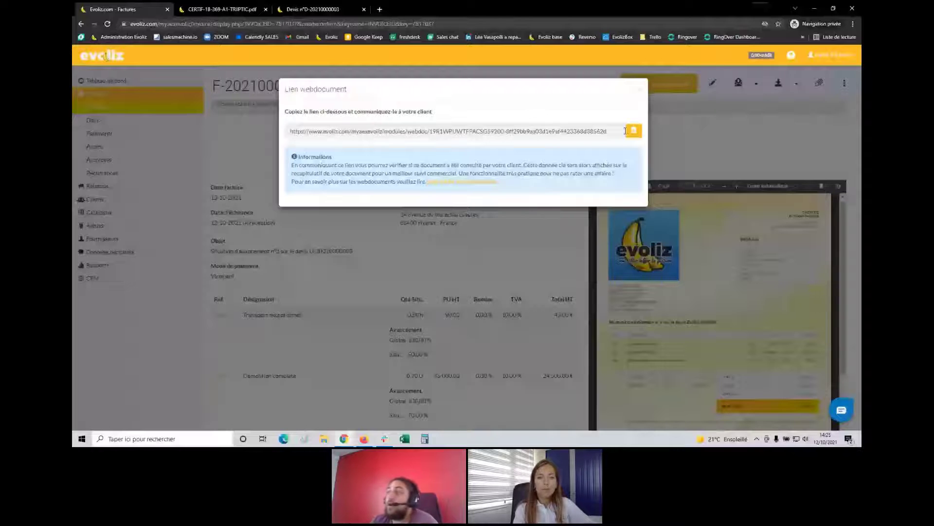
click(625, 130)
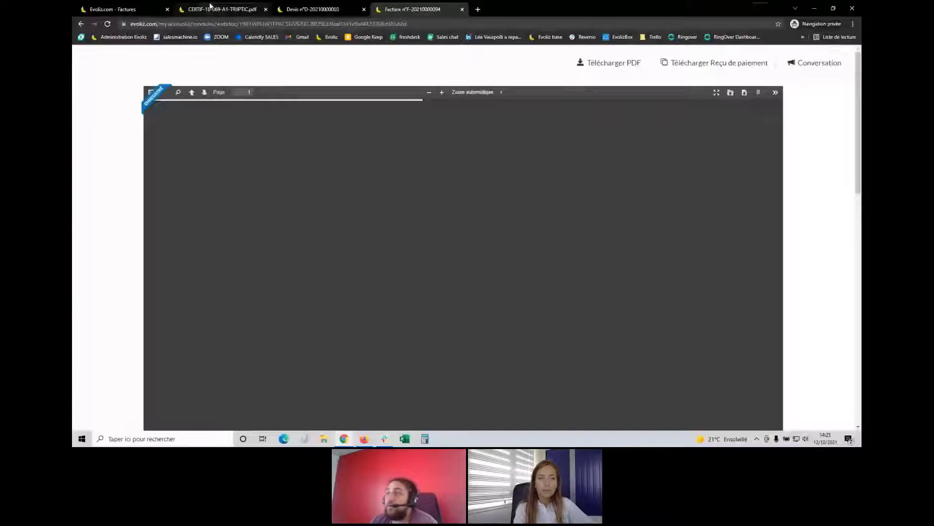
key(ctrl+1)
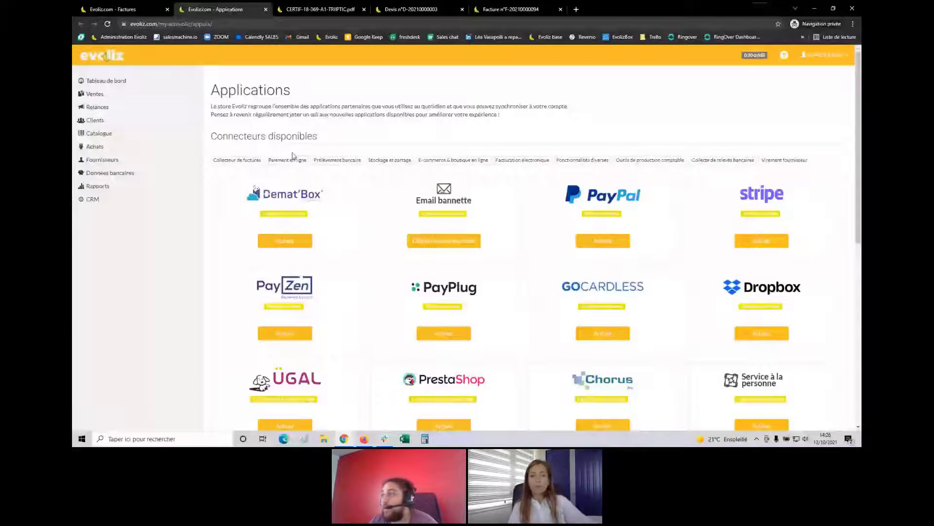
Filter Applications to the Paiement en ligne connectors (PayPal, Stripe, PayZen, PayPlug), checking the invoice and quote tabs
click(292, 158)
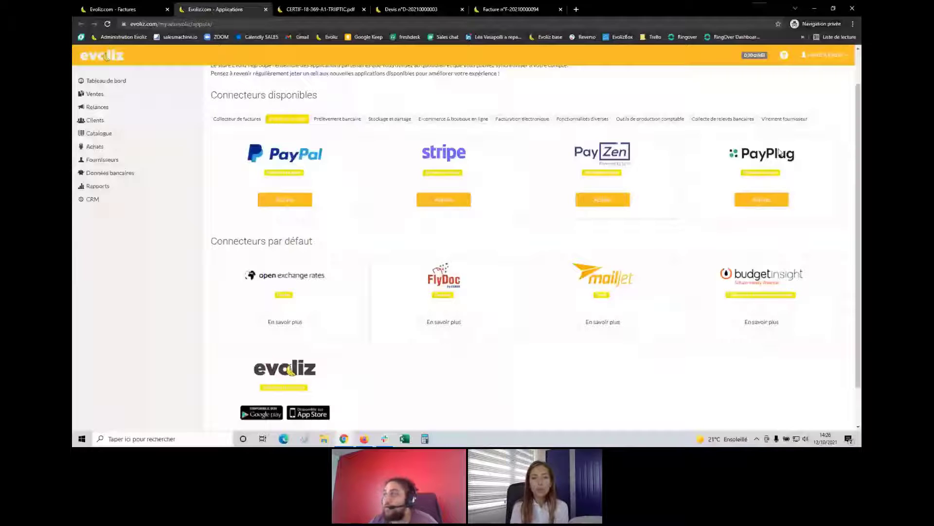
click(511, 9)
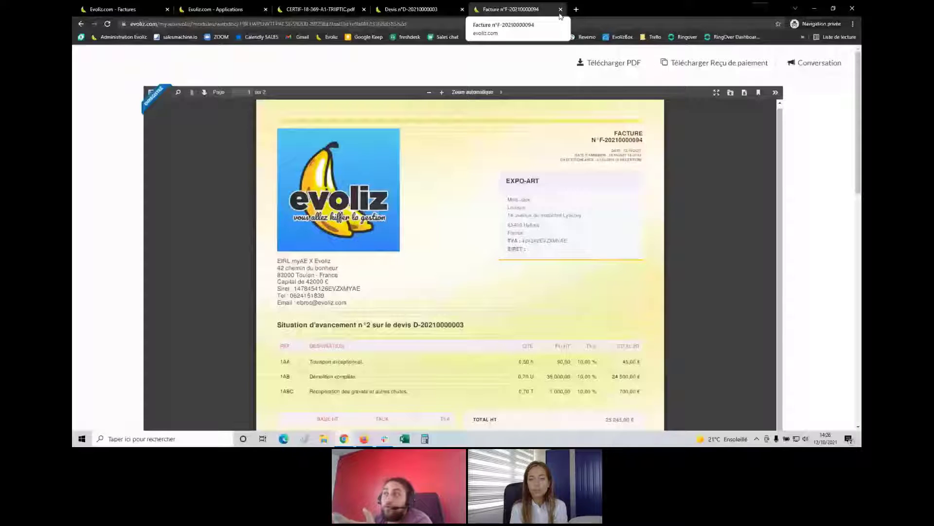
click(411, 8)
click(229, 9)
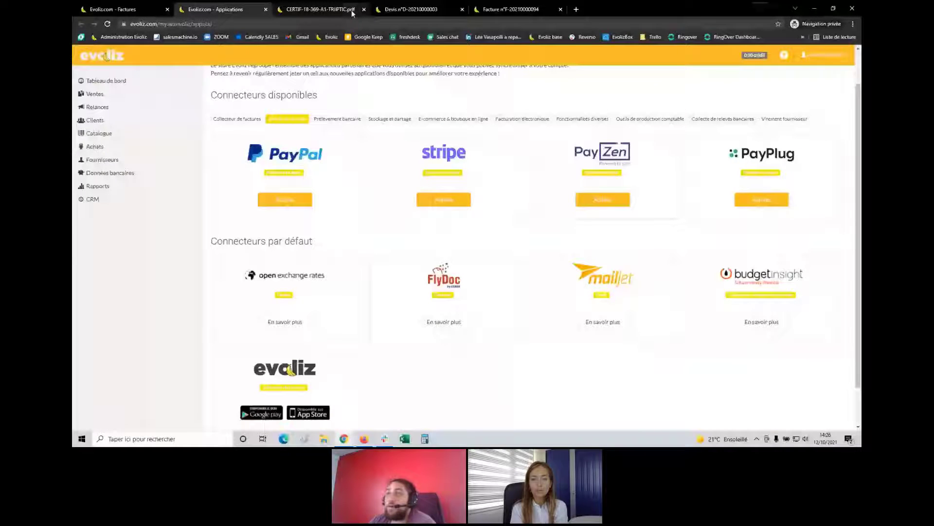
click(364, 9)
click(364, 10)
click(122, 9)
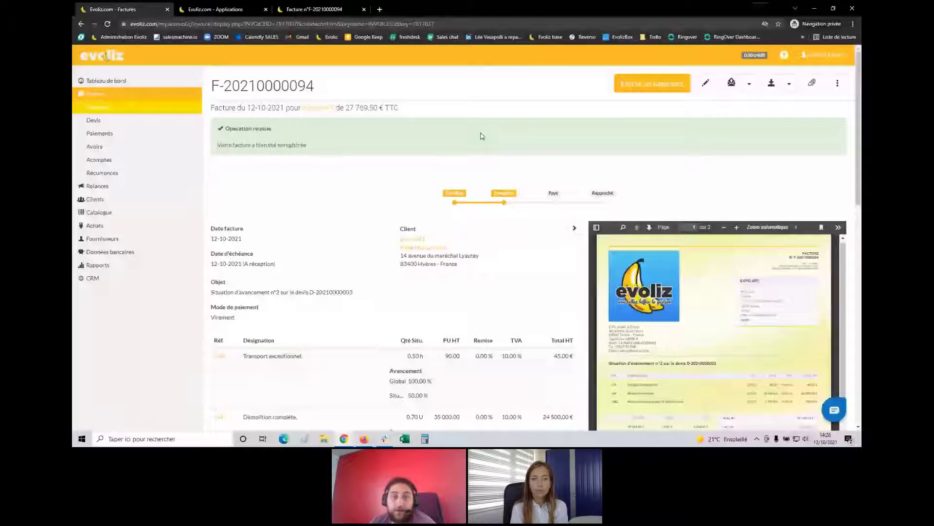
click(687, 91)
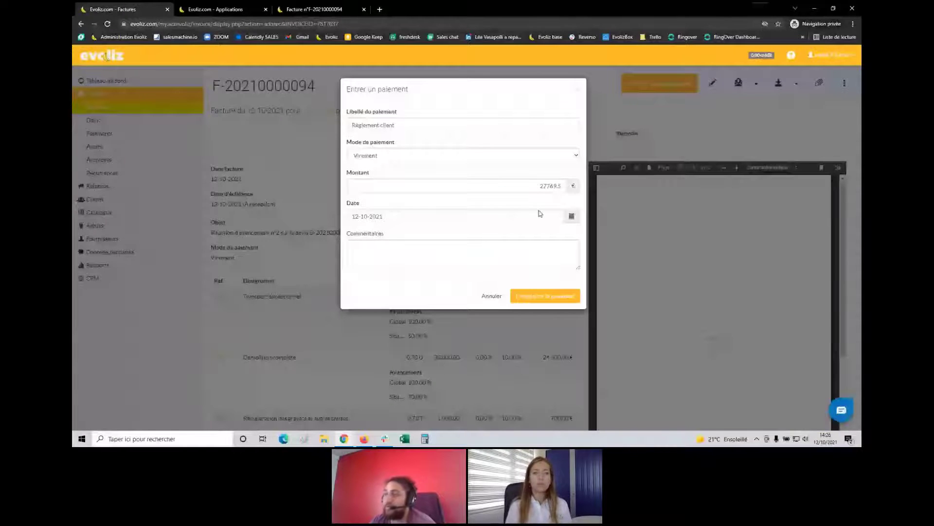
click(527, 292)
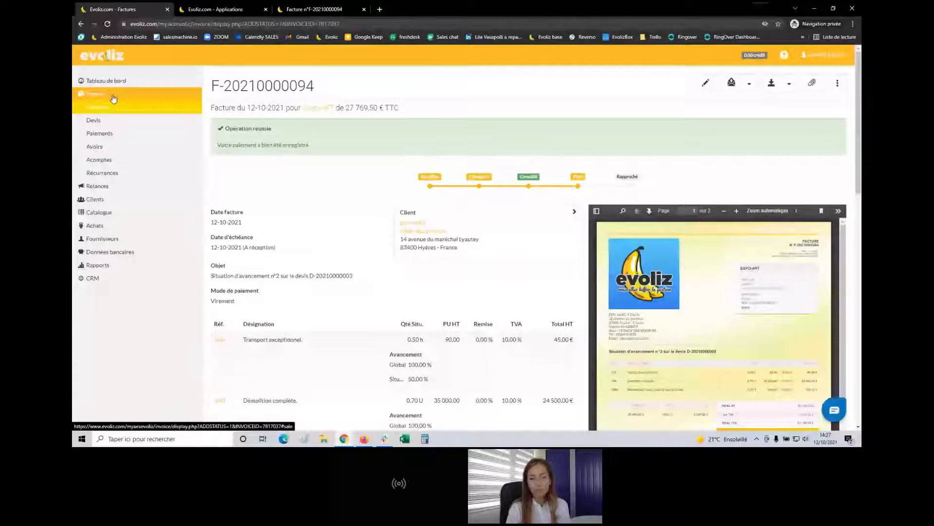
Go to Ventes > Récurrences to see the empty recurring invoices list
click(108, 173)
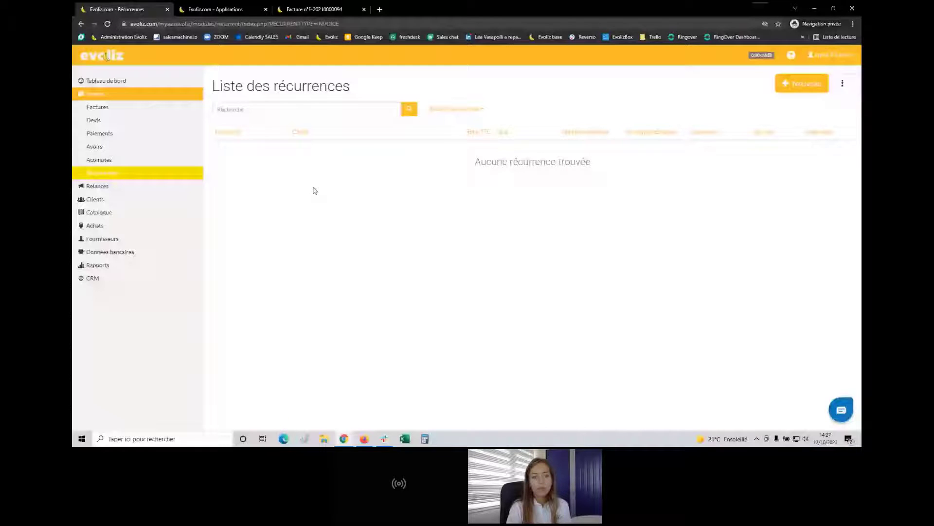
Create a new recurring invoice with A réception payment terms and the Paris client
click(805, 88)
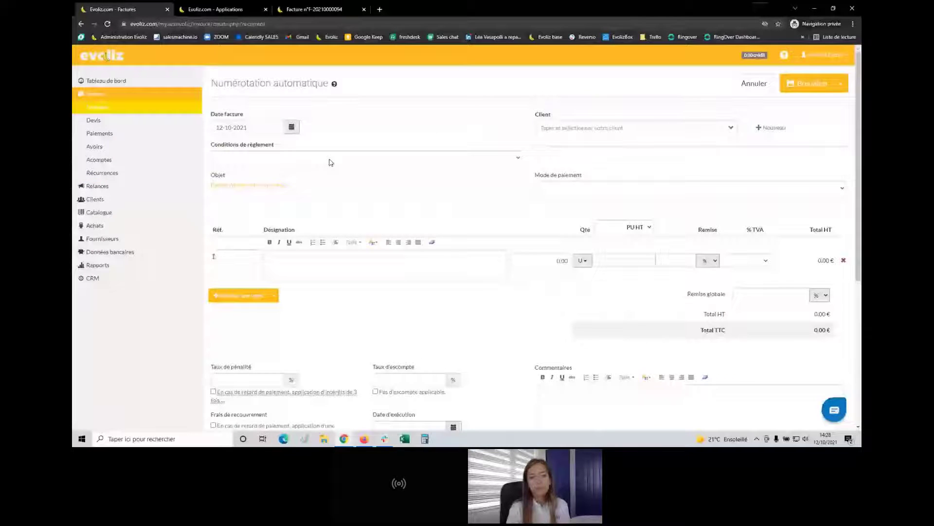
click(316, 160)
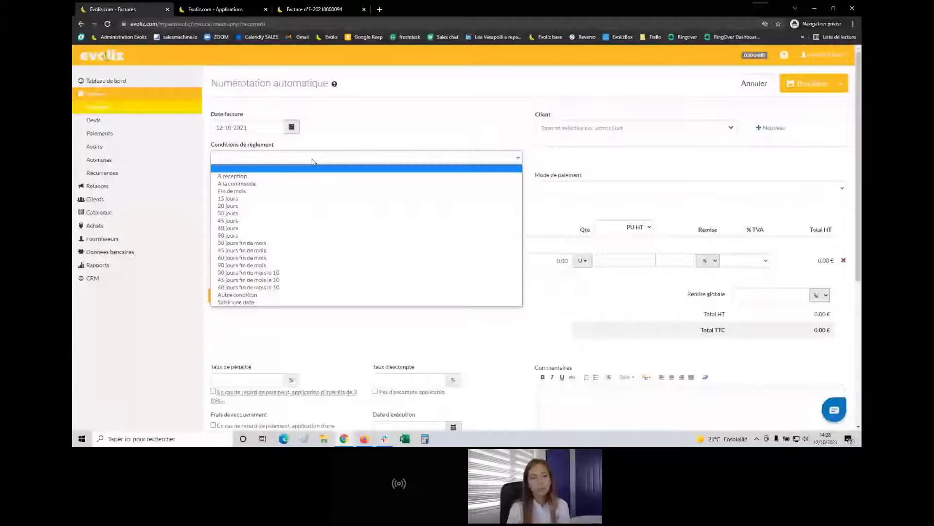
click(313, 176)
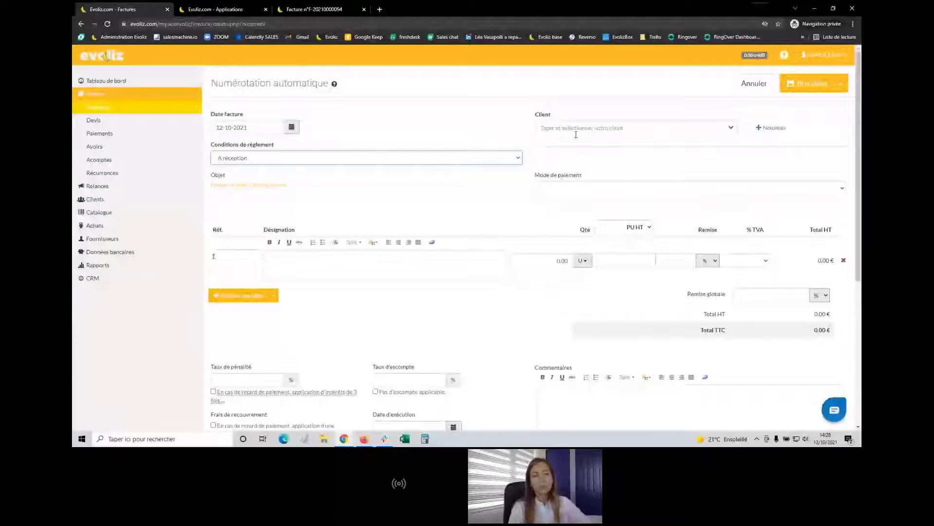
click(572, 214)
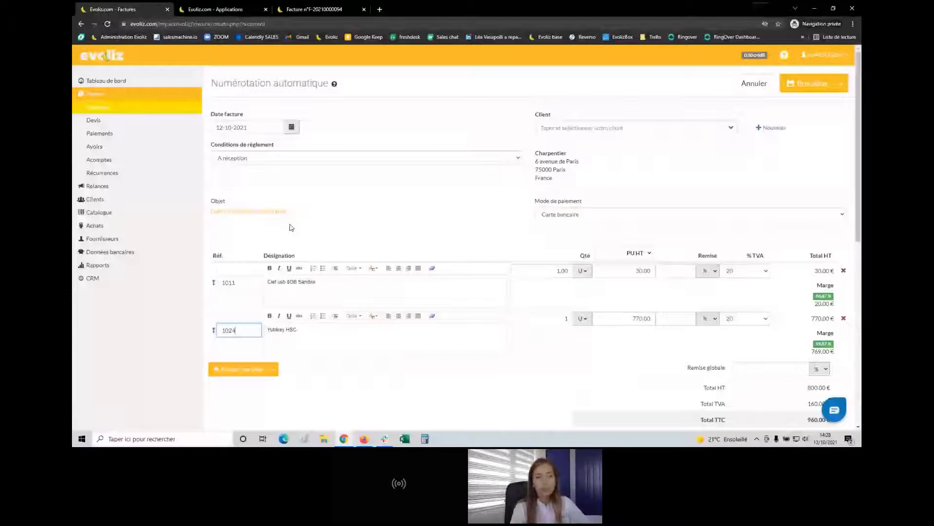
Set the subject to 'Facture du mois de' followed by the Mois (en lettre) dynamic value
scroll(291, 227, down, 10)
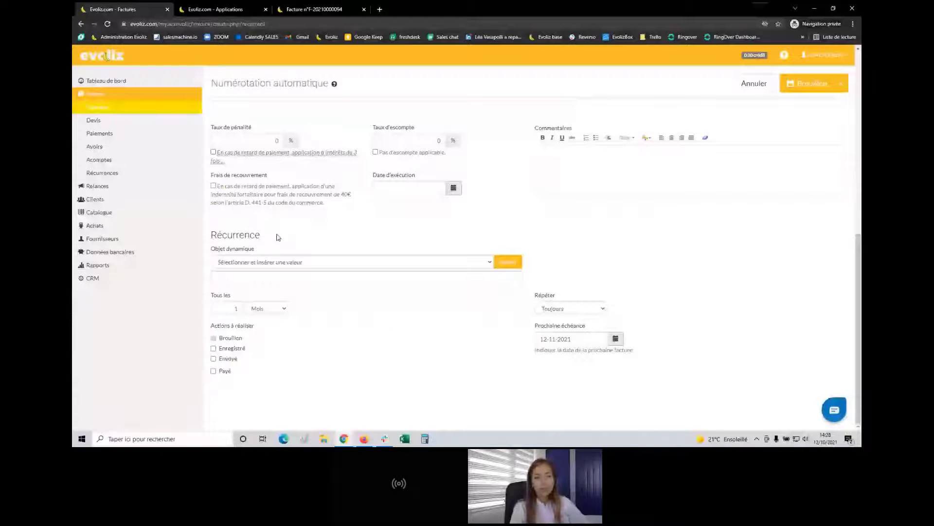
click(303, 274)
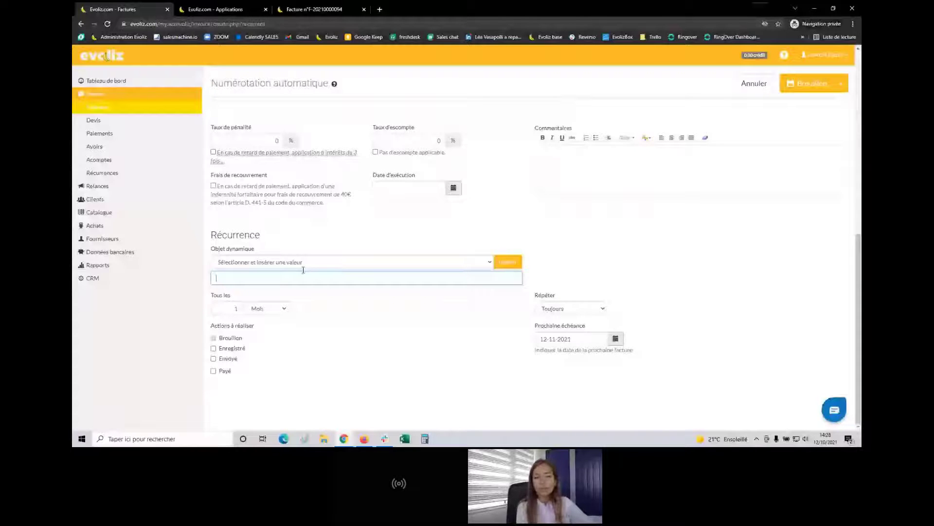
click(299, 264)
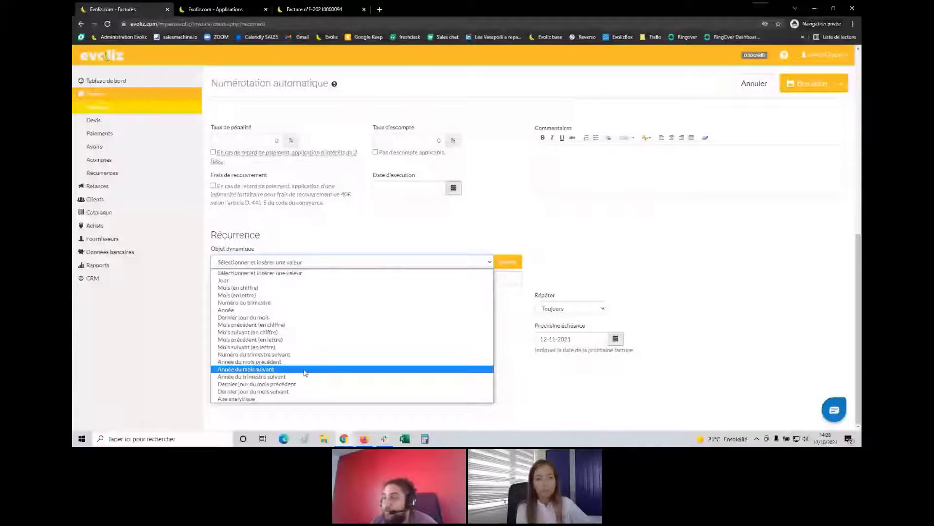
click(308, 259)
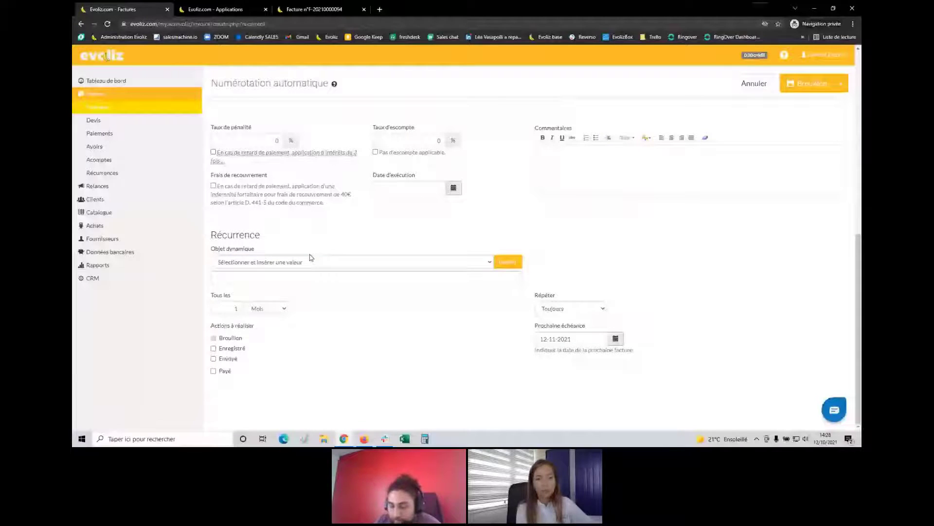
click(281, 277)
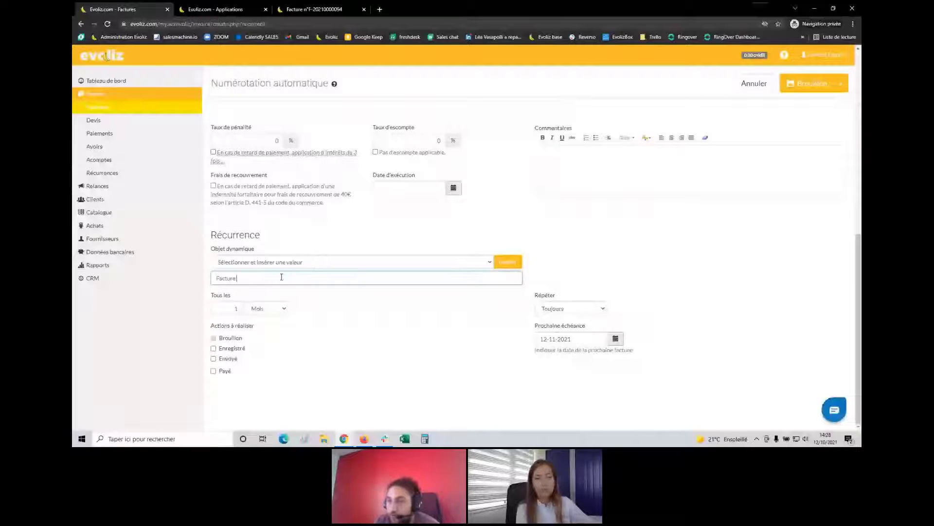
text(du)
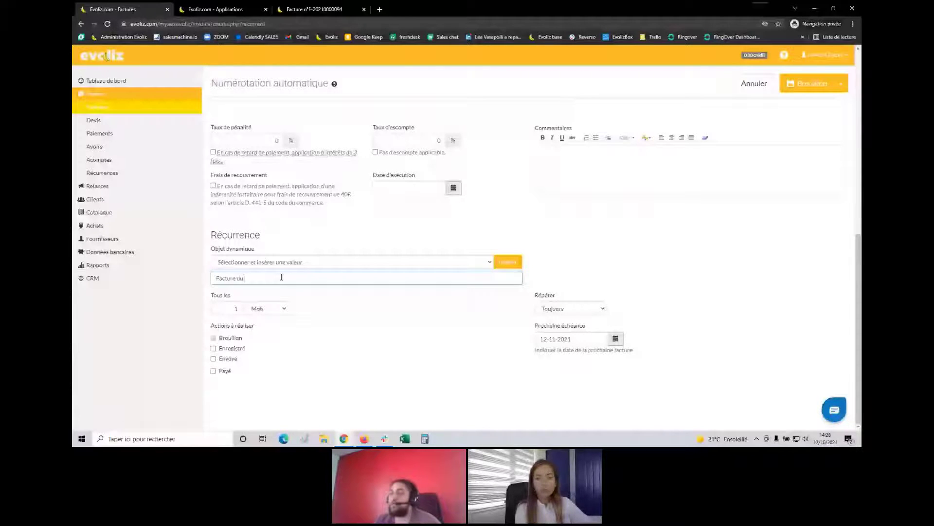
text(mois de)
click(350, 262)
click(507, 261)
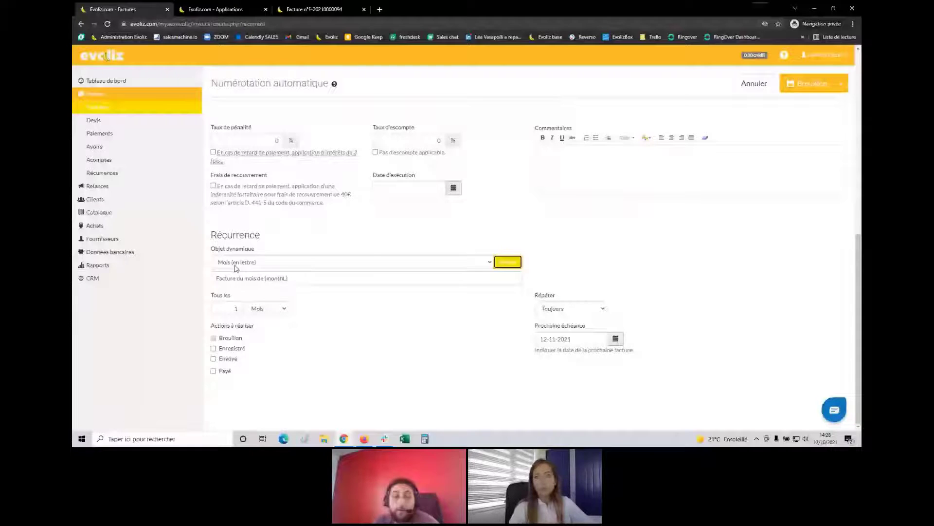
click(296, 278)
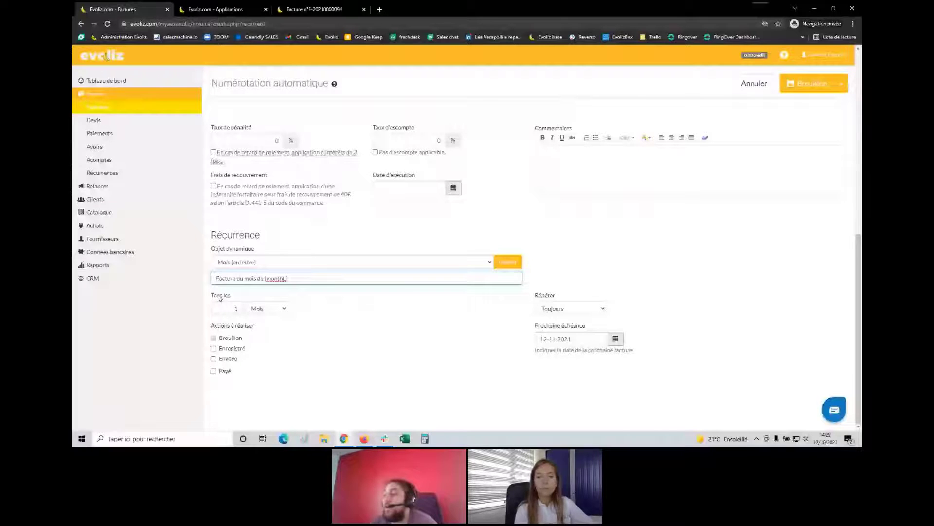
Keep the repeat interval at 1 Mois with Répéter set to Toujours
click(231, 308)
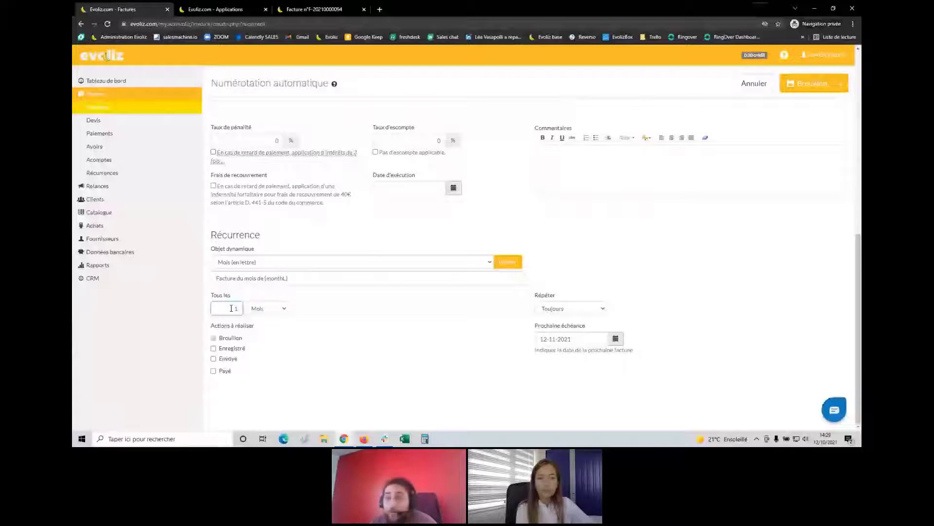
click(235, 308)
key(BackSpace)
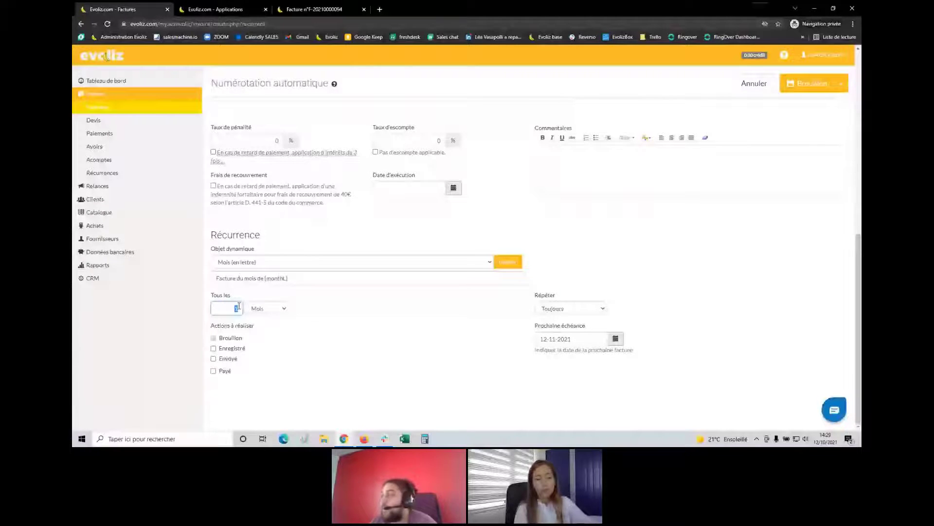
click(487, 309)
click(564, 308)
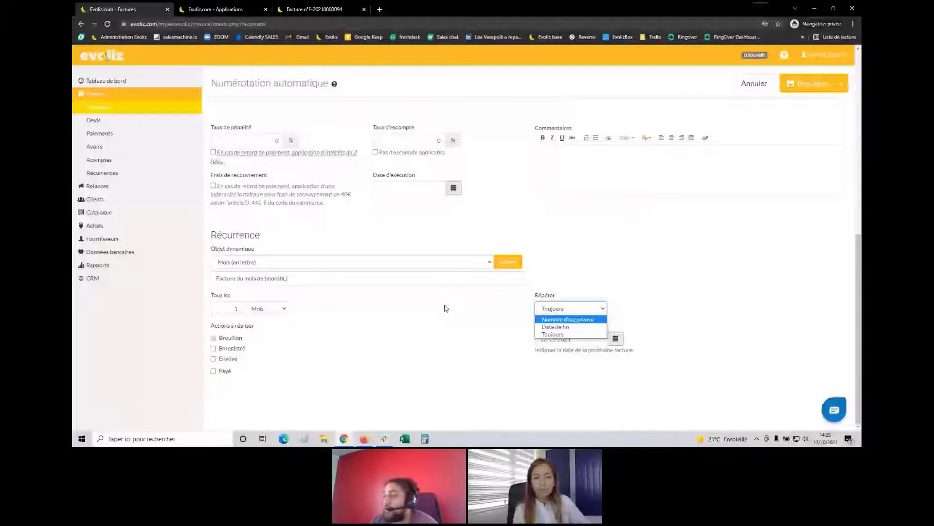
click(552, 334)
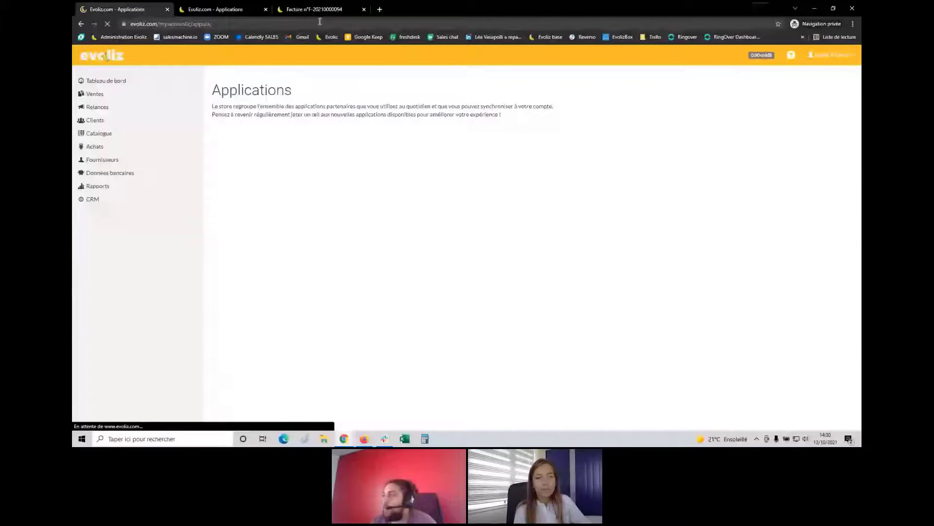
Close the invoice tabs, view Facturation électronique connectors like Chorus, then show all connectors
click(266, 10)
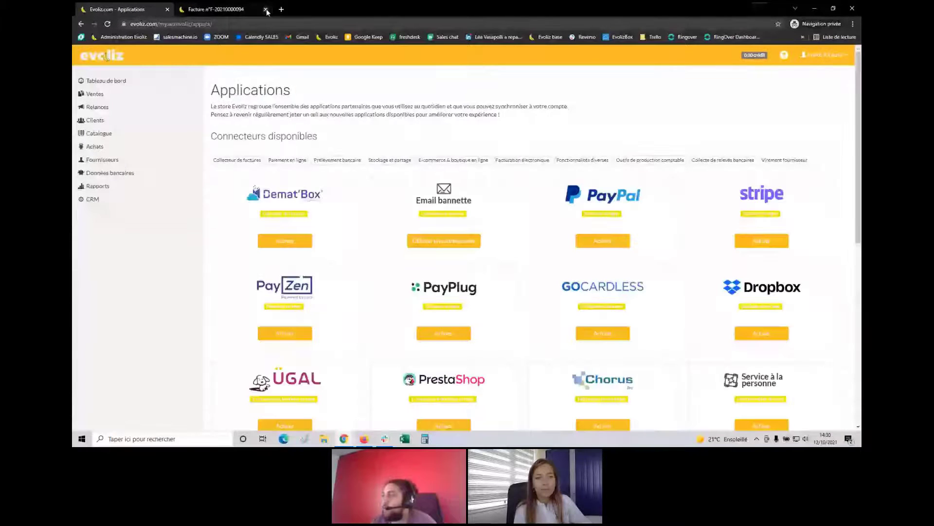
click(266, 9)
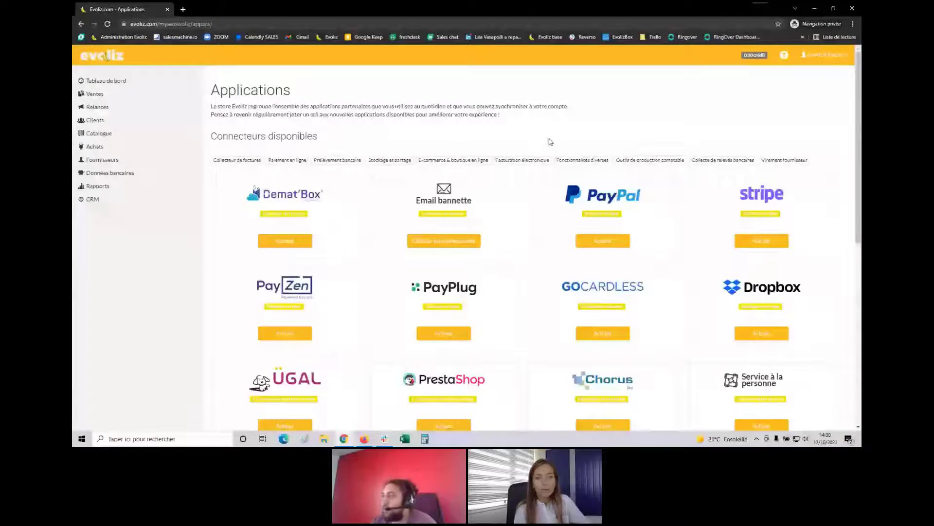
click(530, 164)
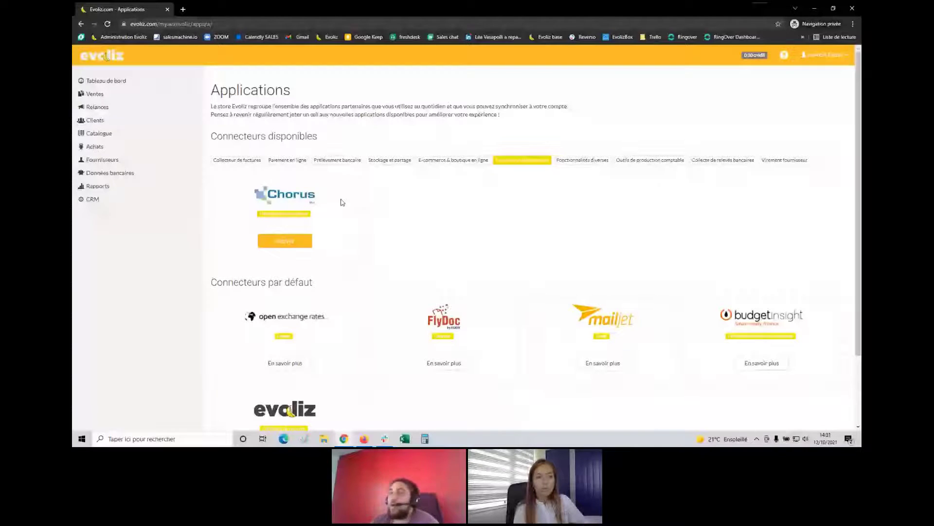
click(507, 161)
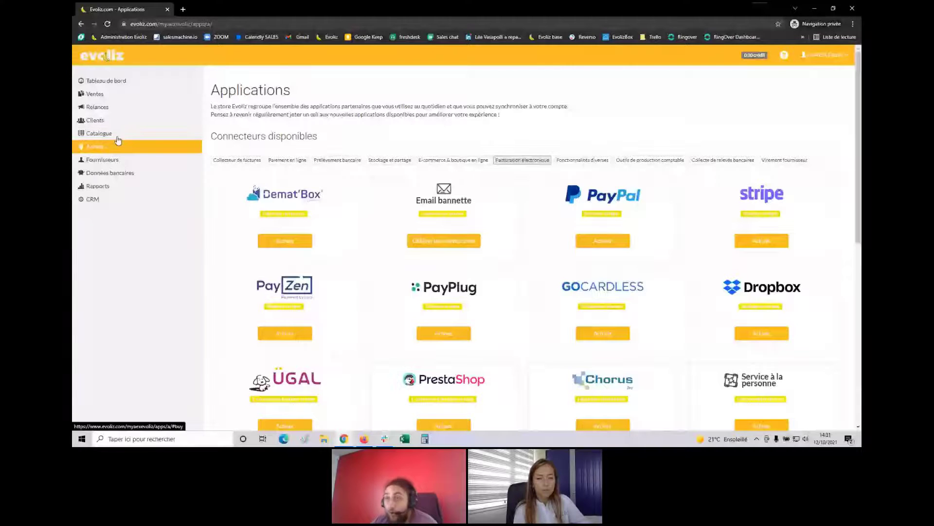
click(105, 108)
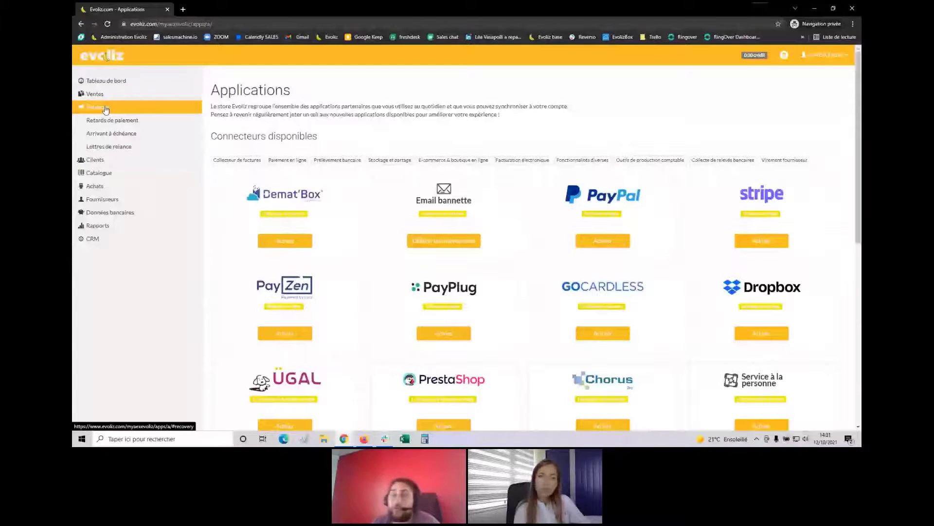
click(117, 137)
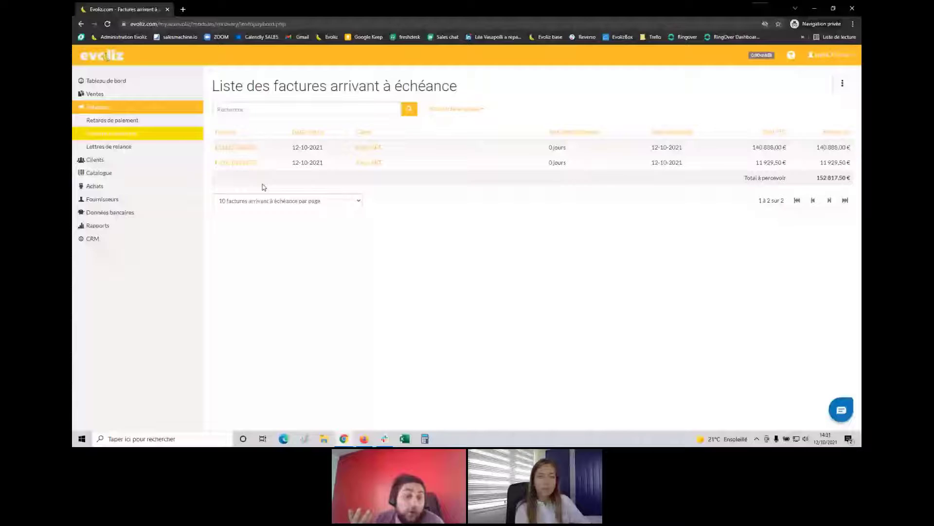
click(137, 123)
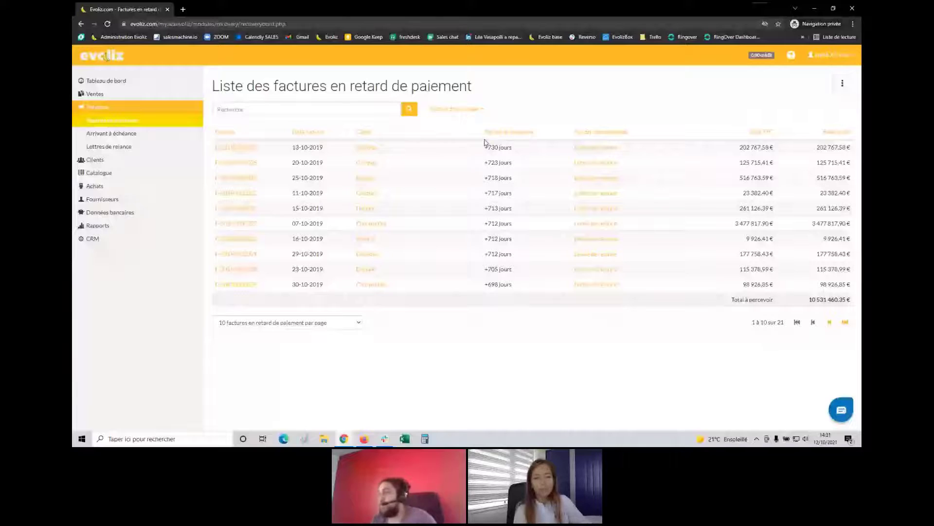
click(591, 151)
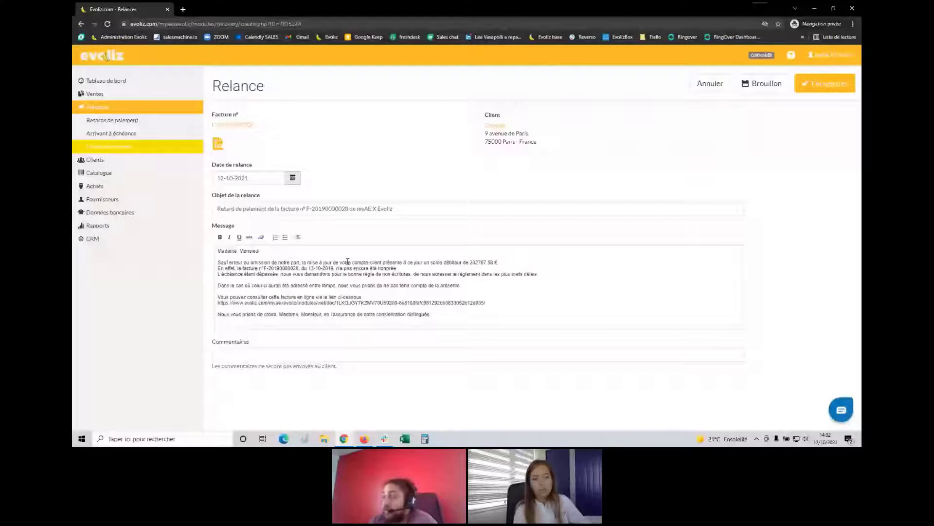
click(822, 86)
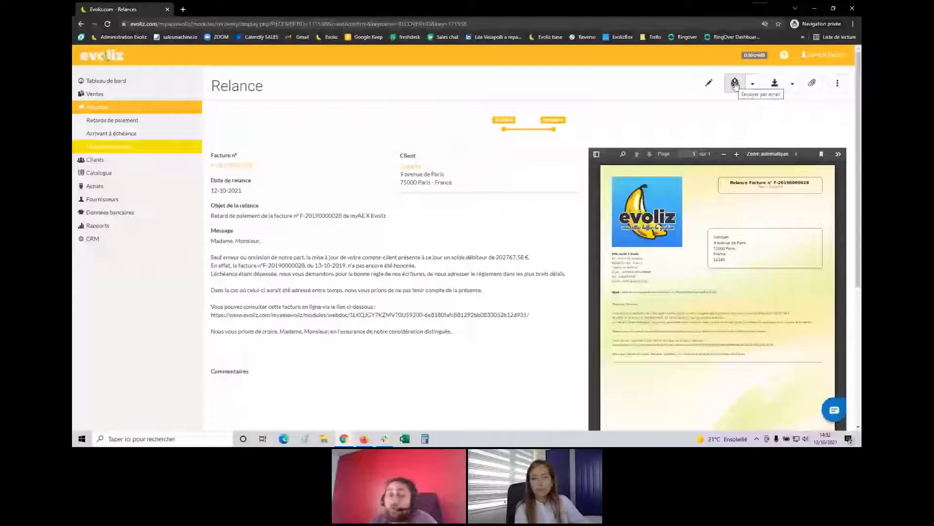
Open the send options menu beside the email icon for the saved reminder
click(752, 83)
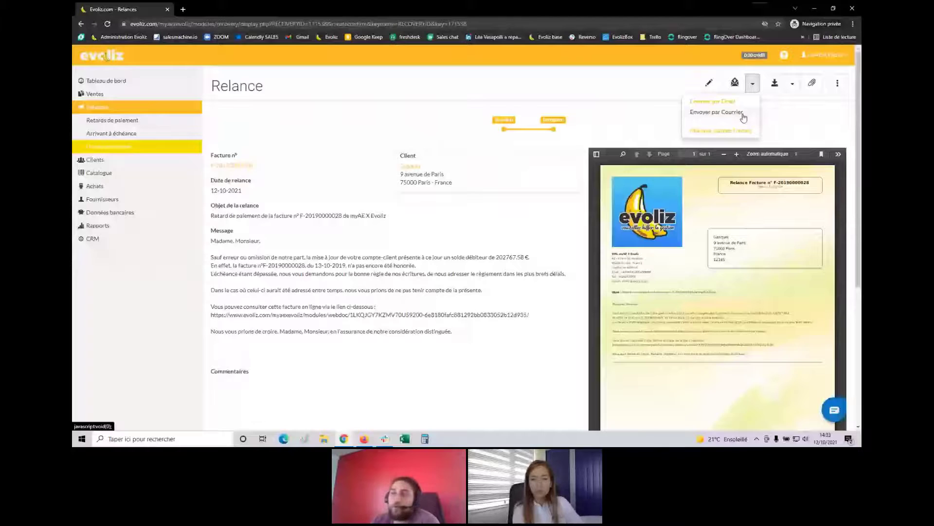
click(716, 112)
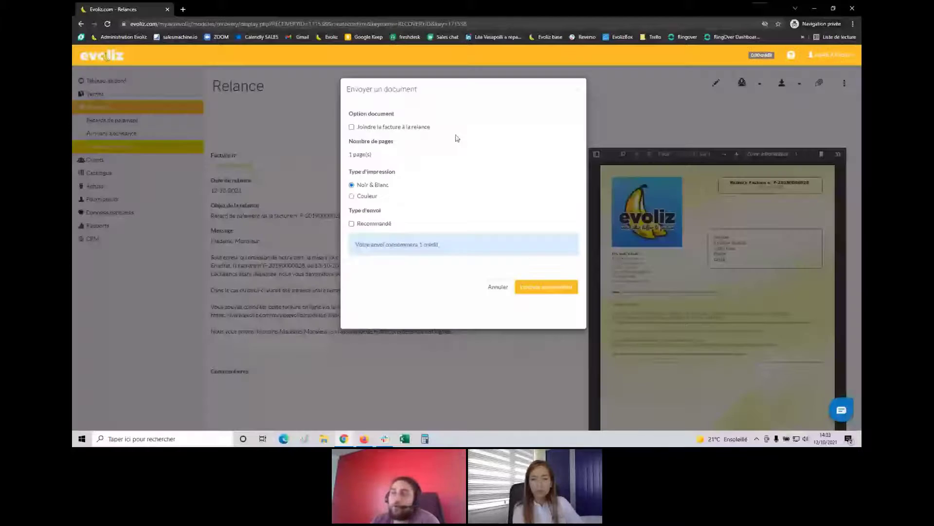
click(371, 224)
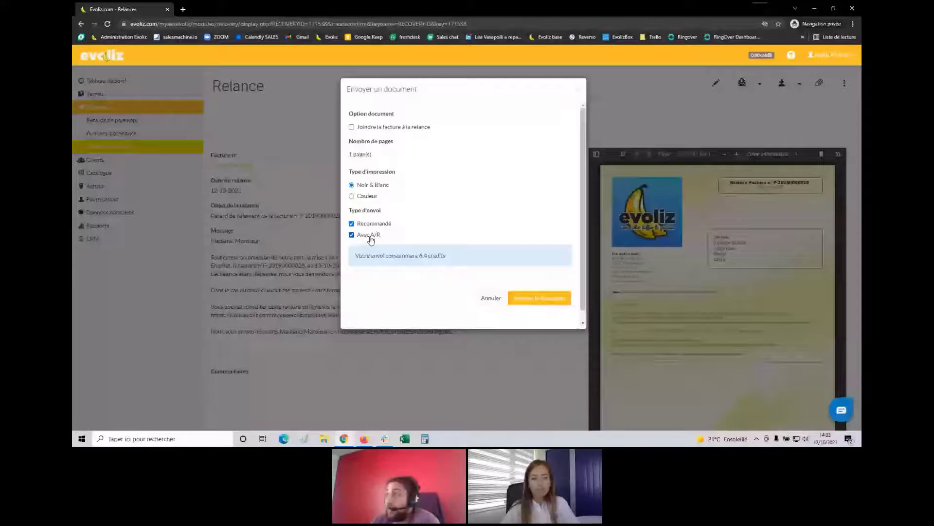
click(572, 89)
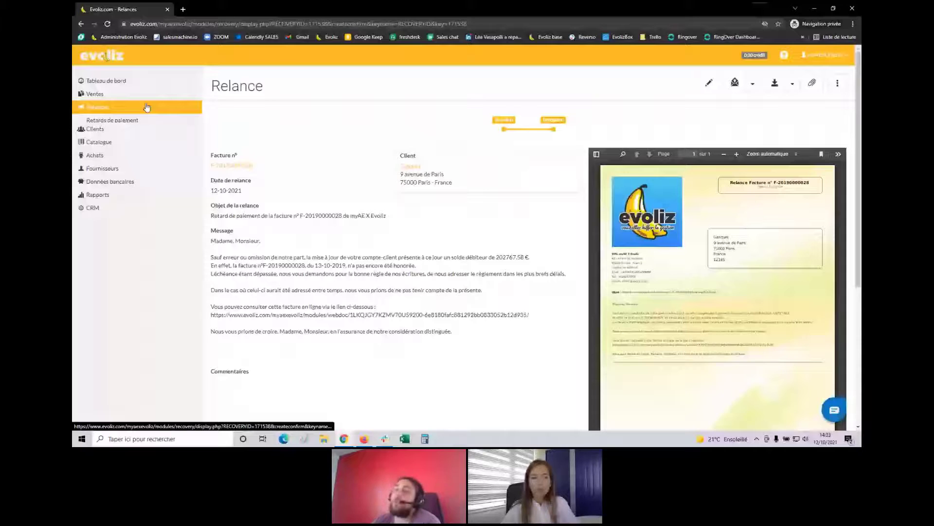
click(146, 107)
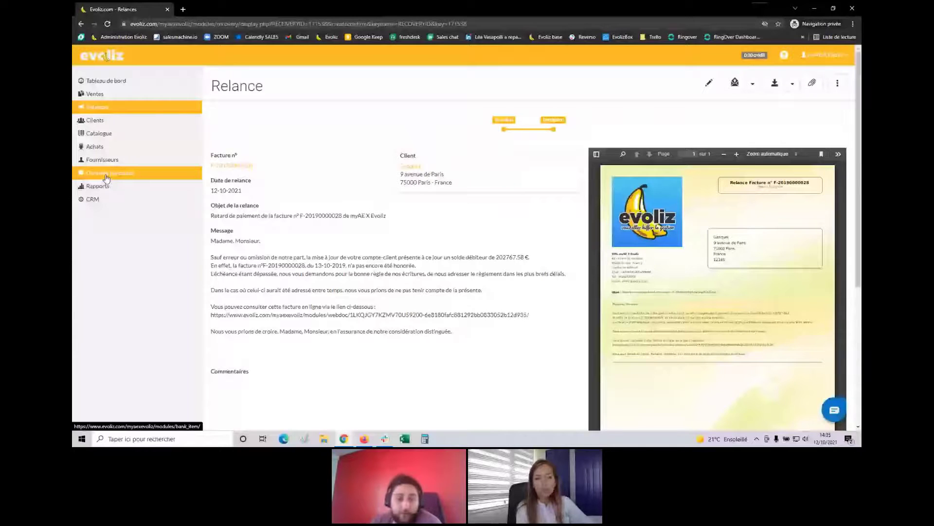
mouse_move(109, 202)
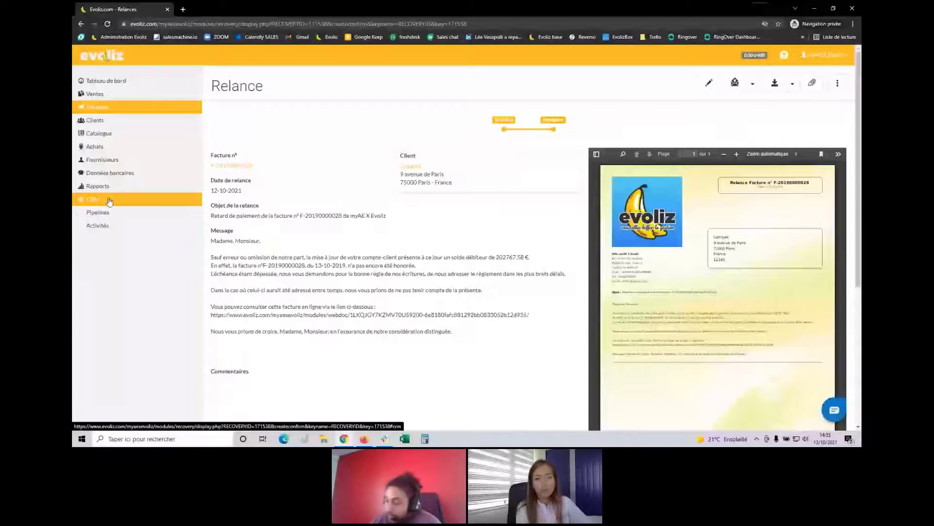